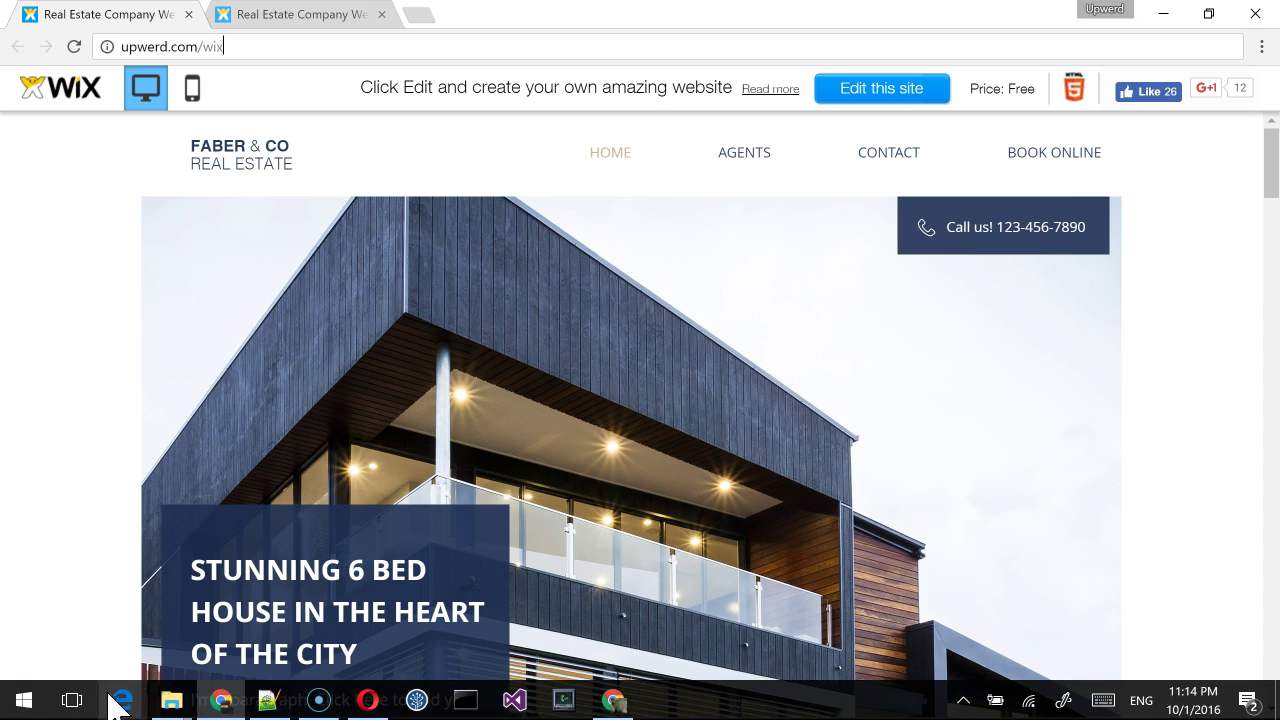
Examine the desktop home page's hero section, the latest properties for sale and the latest rental properties.
{"action": "scroll", "coordinate": [80, 553], "scroll_direction": "down", "scroll_amount": 1}
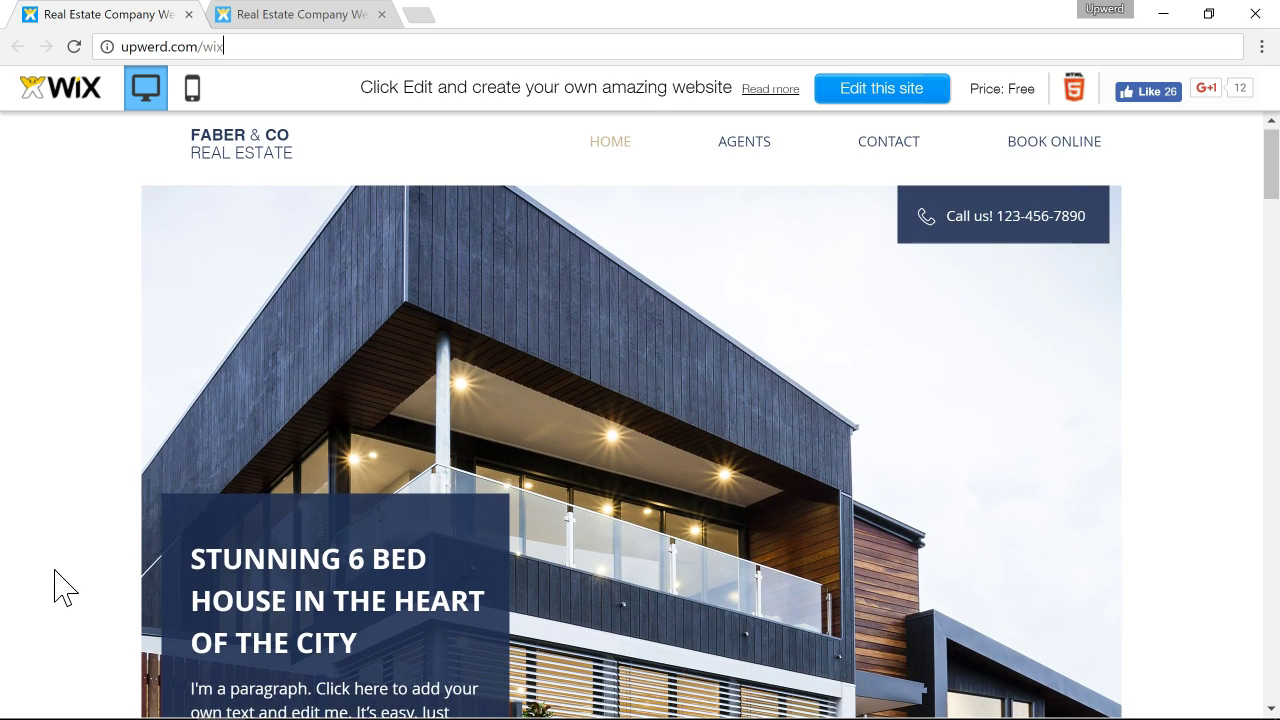
{"action": "scroll", "coordinate": [57, 588], "scroll_direction": "down", "scroll_amount": 2}
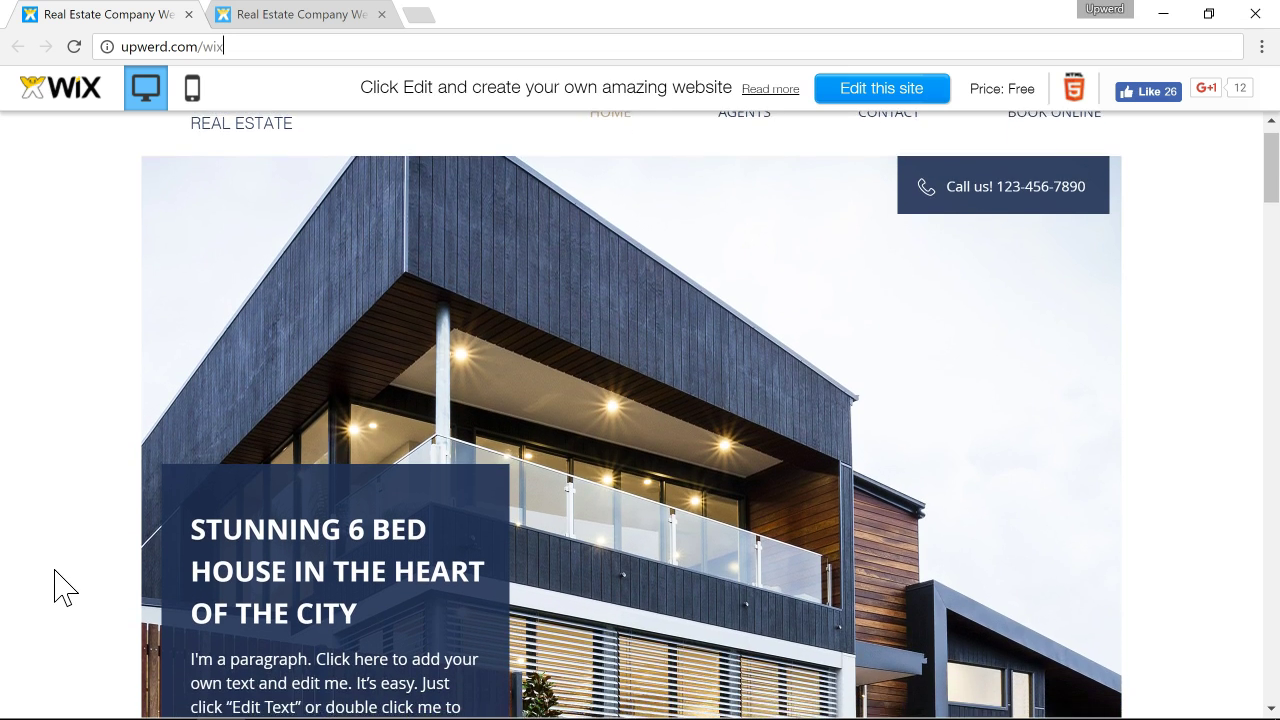
{"action": "scroll", "coordinate": [57, 588], "scroll_direction": "down", "scroll_amount": 2}
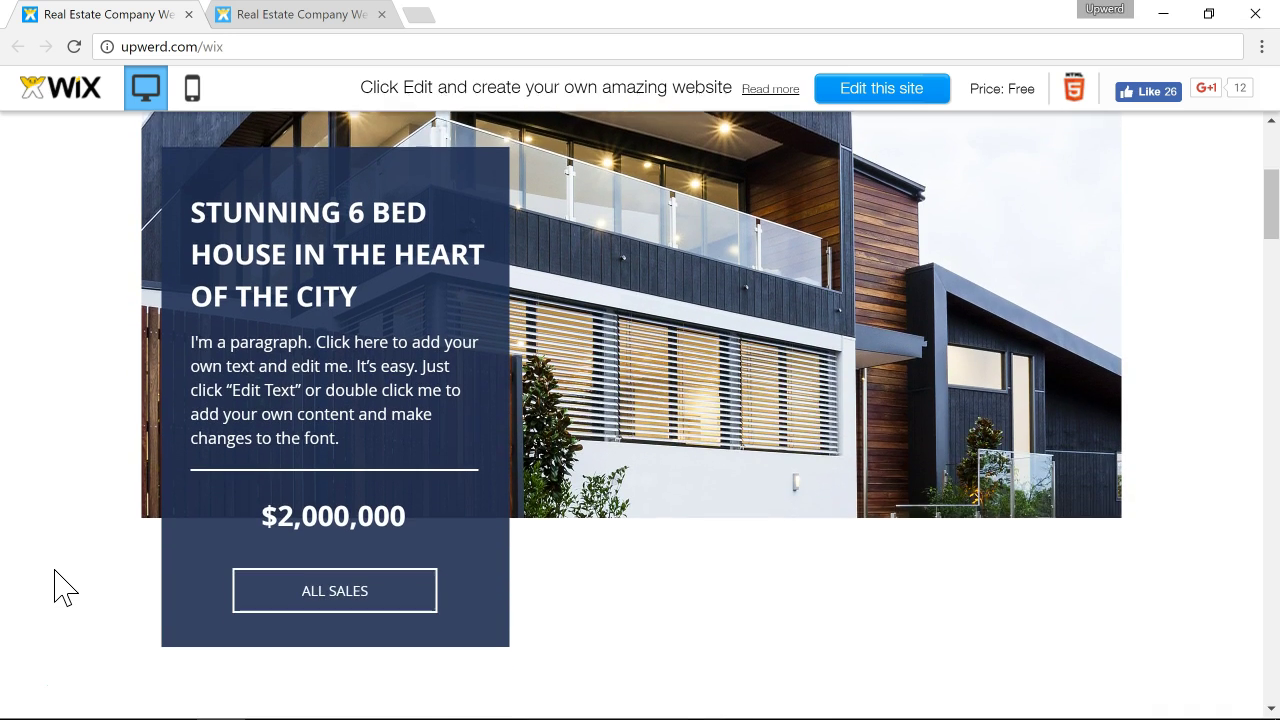
{"action": "scroll", "coordinate": [57, 588], "scroll_direction": "up", "scroll_amount": 1}
{"action": "scroll", "coordinate": [57, 588], "scroll_direction": "up", "scroll_amount": 2}
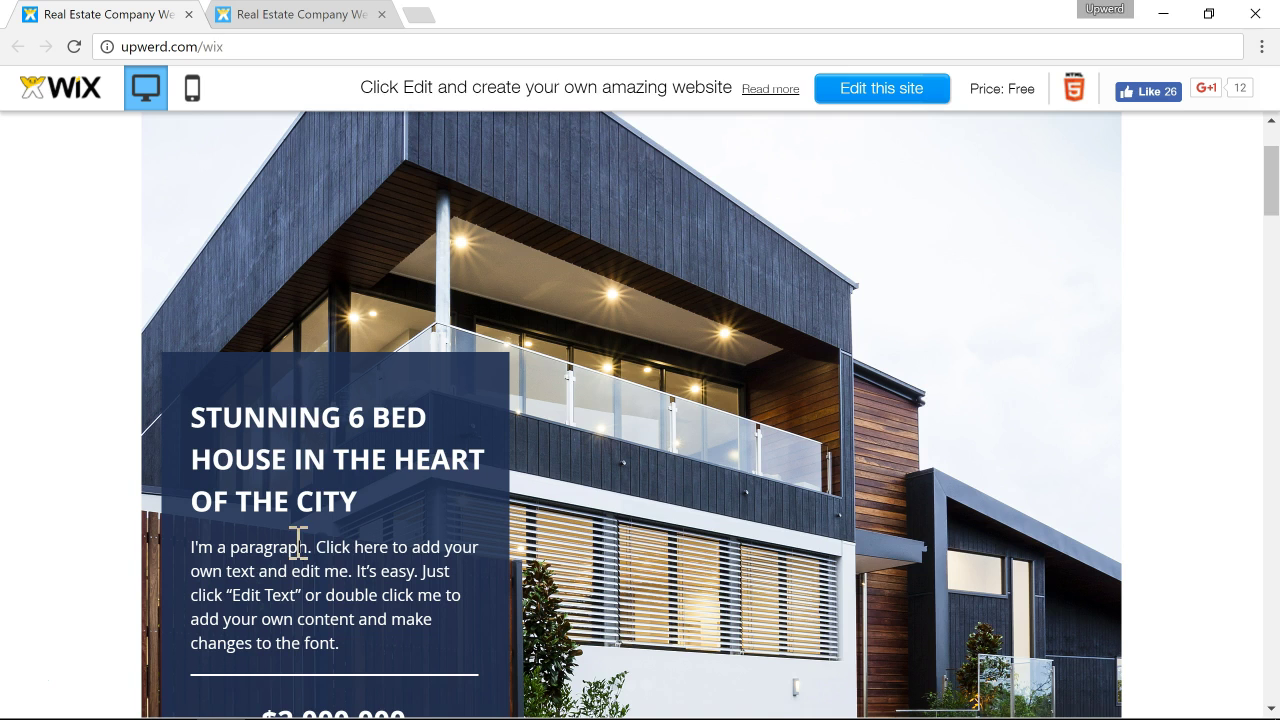
{"action": "scroll", "coordinate": [296, 542], "scroll_direction": "down", "scroll_amount": 1}
{"action": "scroll", "coordinate": [365, 564], "scroll_direction": "down", "scroll_amount": 2}
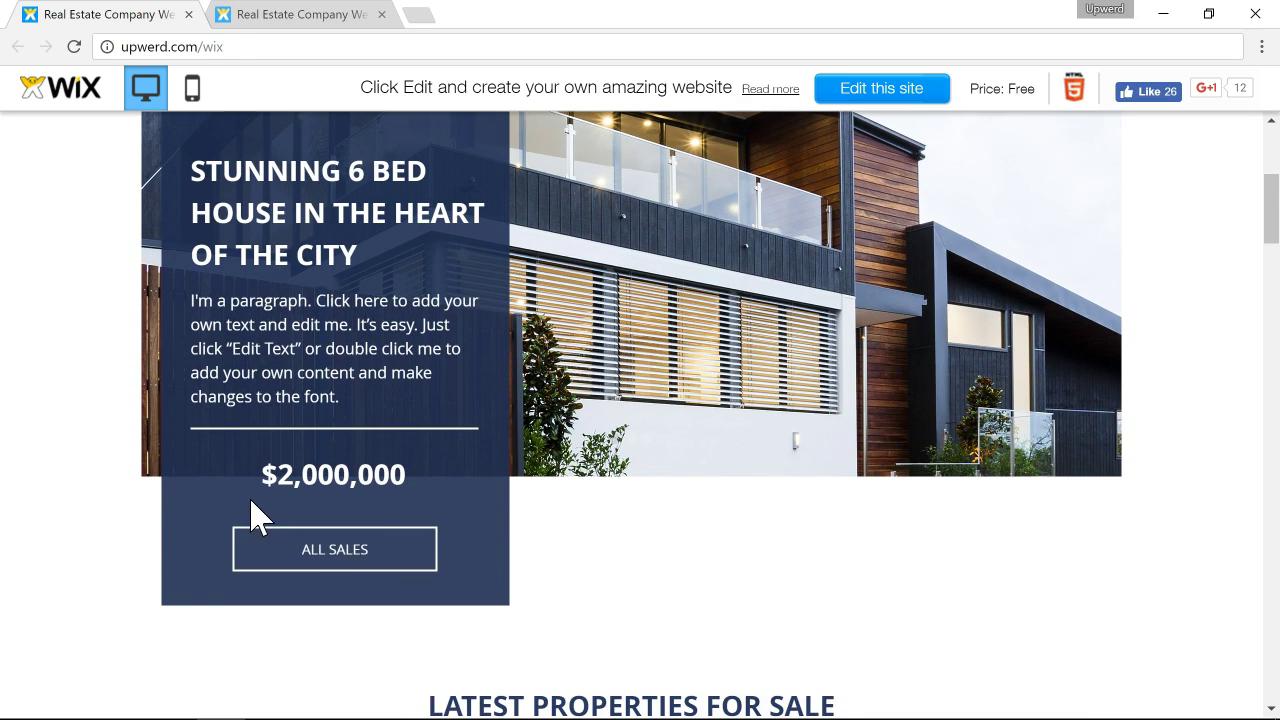
{"action": "scroll", "coordinate": [183, 586], "scroll_direction": "down", "scroll_amount": 1}
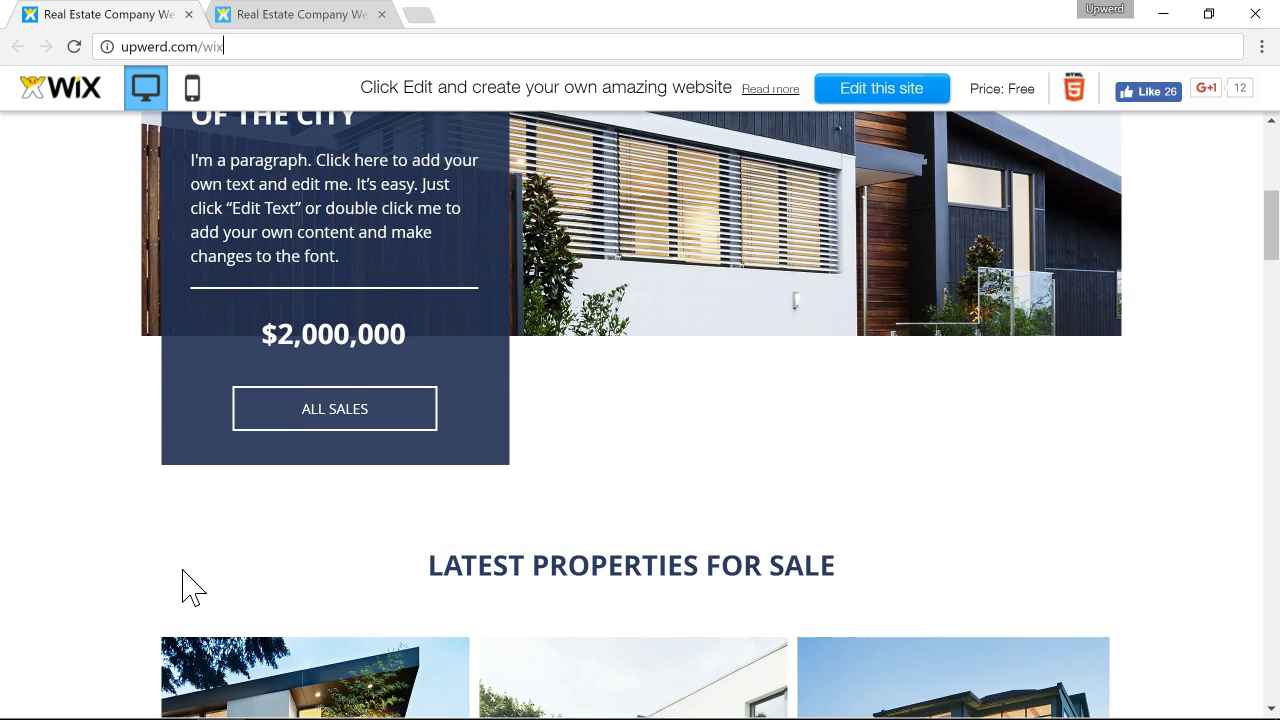
{"action": "scroll", "coordinate": [183, 586], "scroll_direction": "down", "scroll_amount": 2}
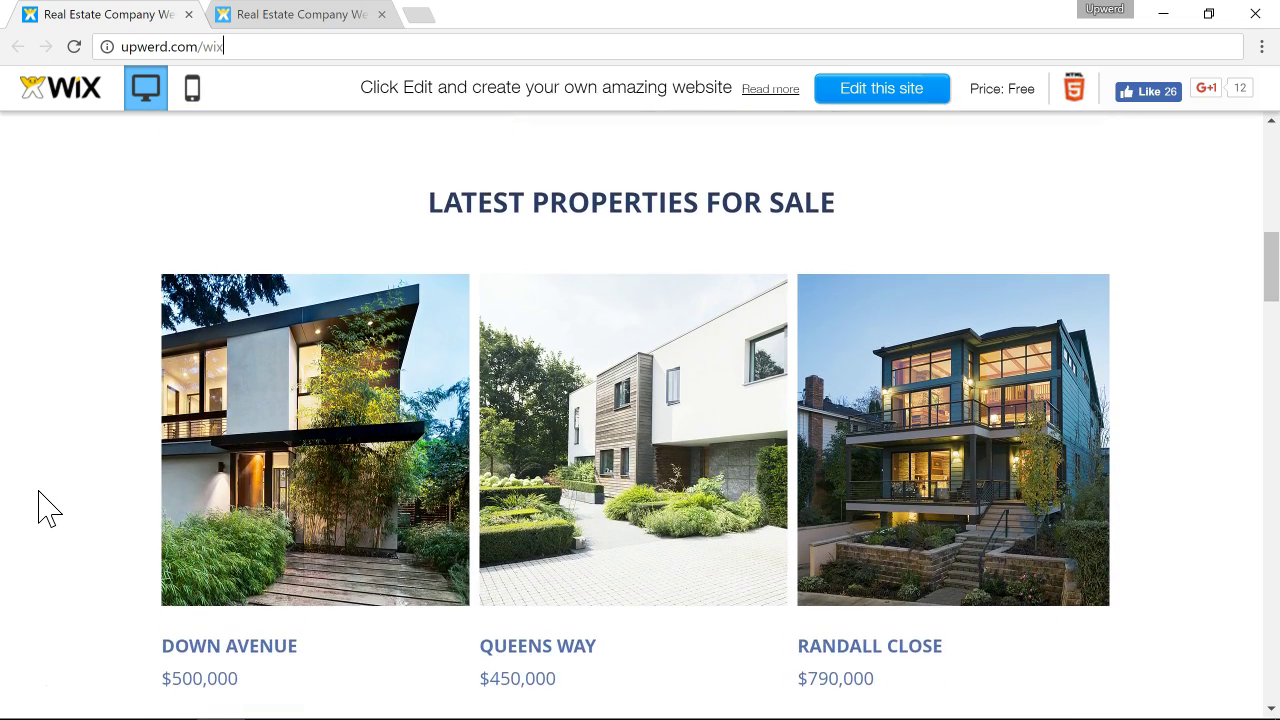
{"action": "scroll", "coordinate": [48, 510], "scroll_direction": "down", "scroll_amount": 5}
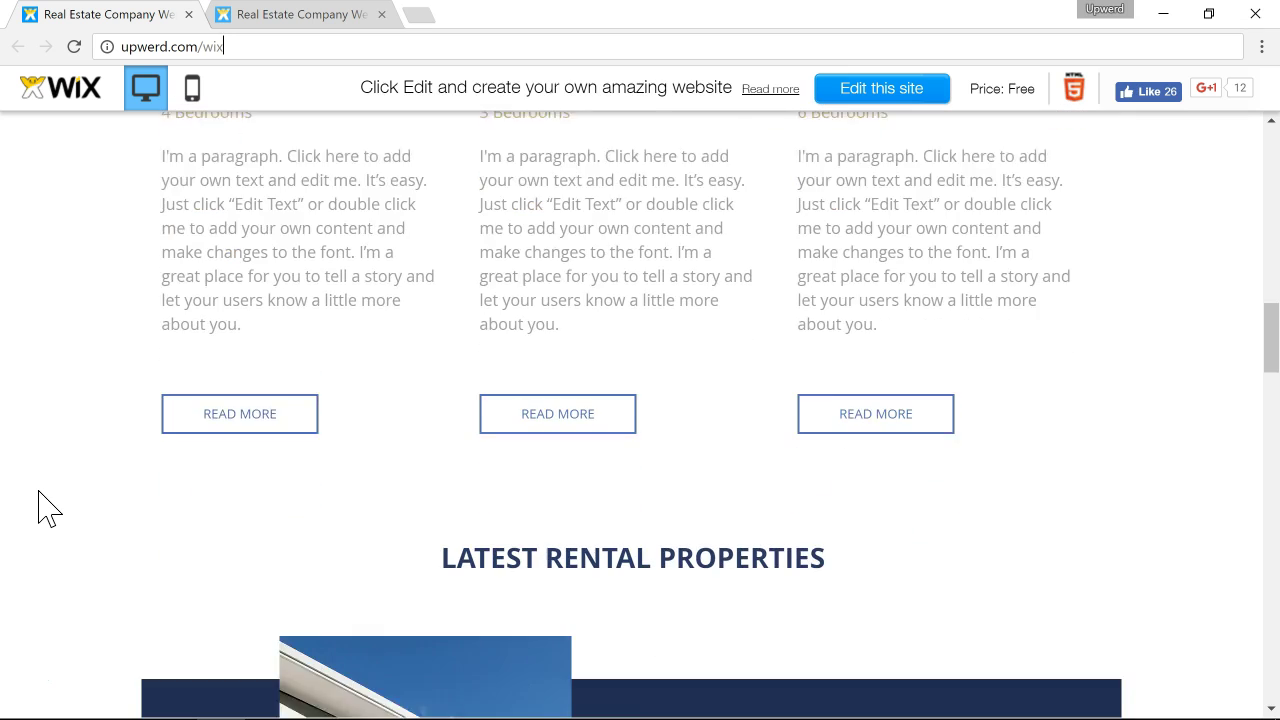
{"action": "scroll", "coordinate": [48, 510], "scroll_direction": "down", "scroll_amount": 5}
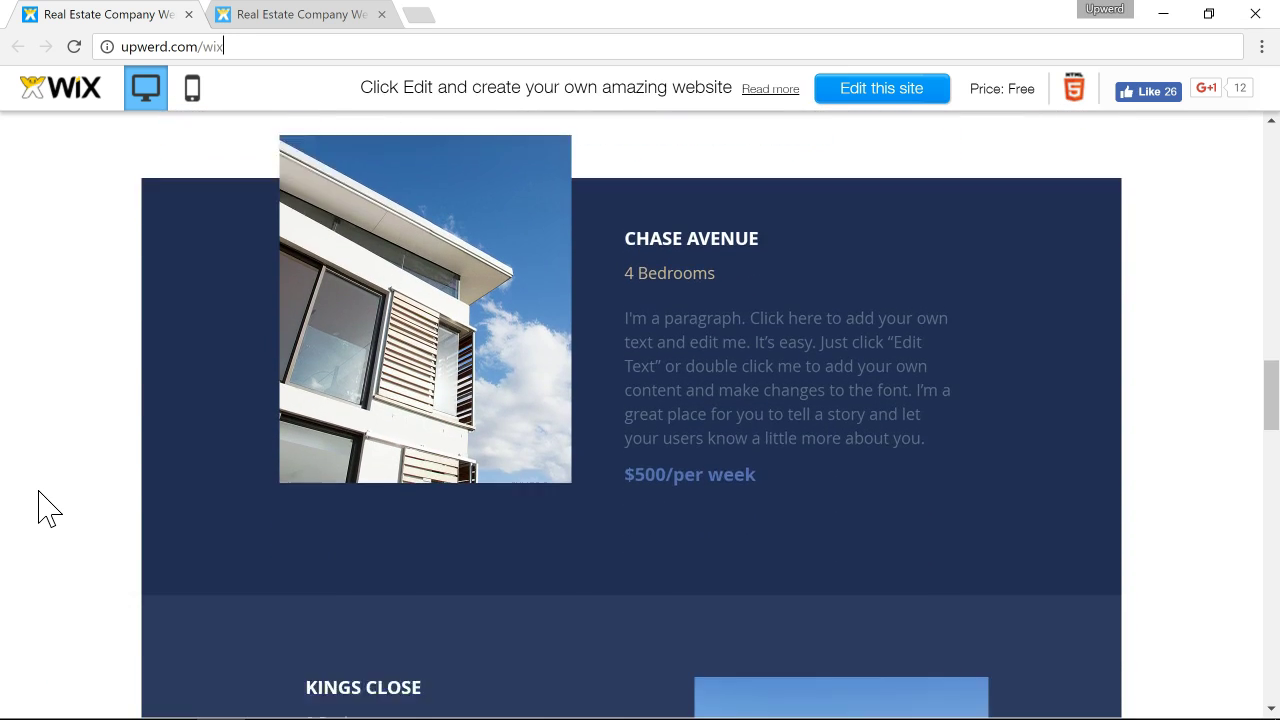
{"action": "scroll", "coordinate": [48, 510], "scroll_direction": "down", "scroll_amount": 7}
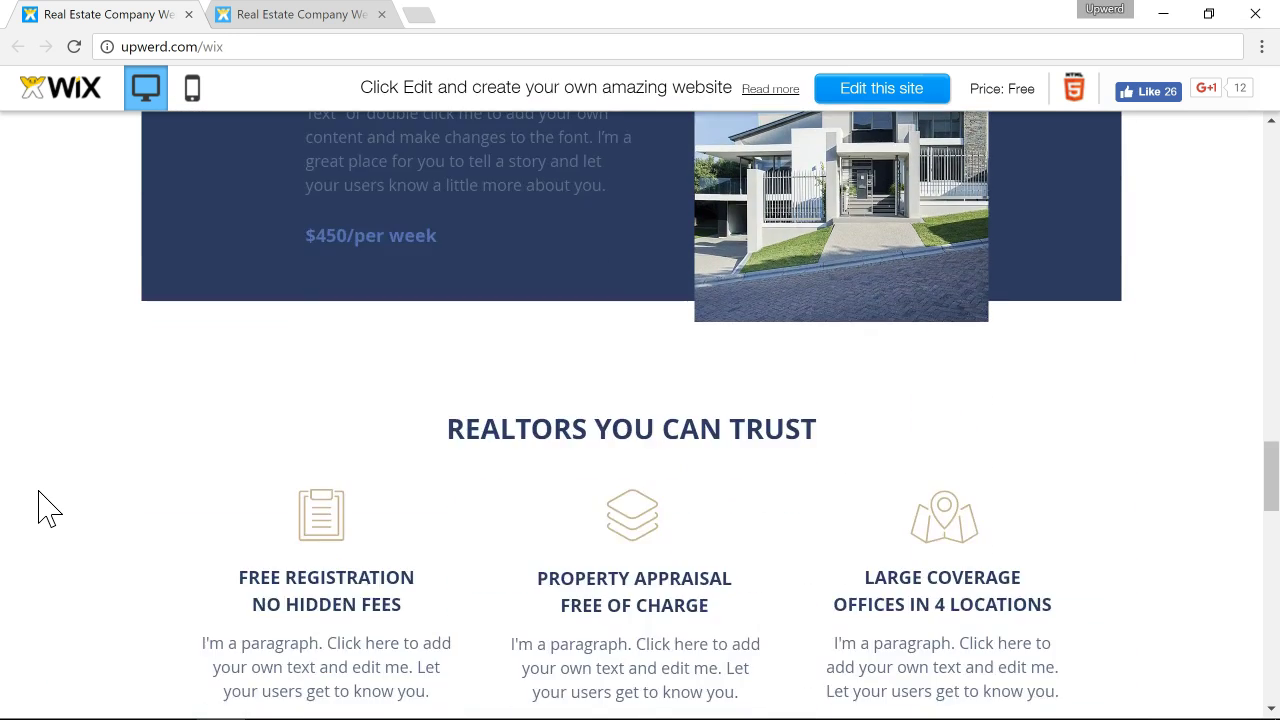
Examine the home page's realtor benefits, client testimonials and contact section with its map and form.
{"action": "scroll", "coordinate": [48, 510], "scroll_direction": "down", "scroll_amount": 2}
{"action": "scroll", "coordinate": [43, 506], "scroll_direction": "down", "scroll_amount": 1}
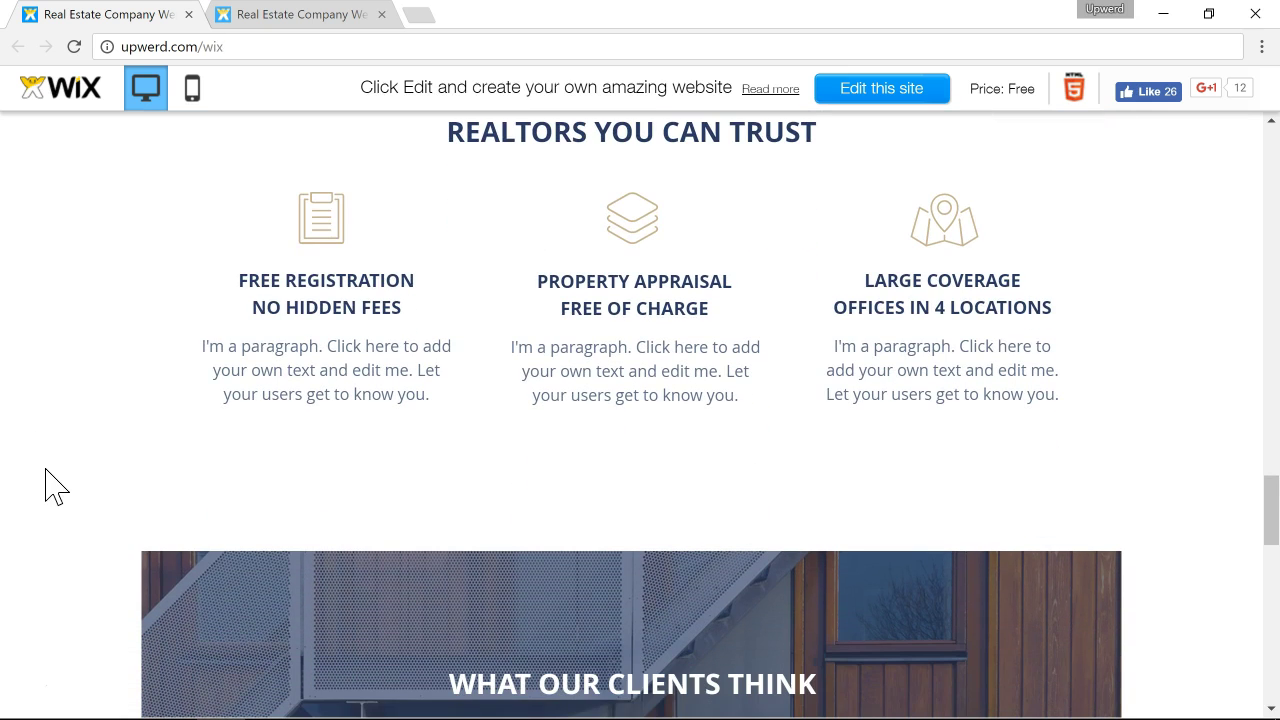
{"action": "scroll", "coordinate": [52, 485], "scroll_direction": "down", "scroll_amount": 3}
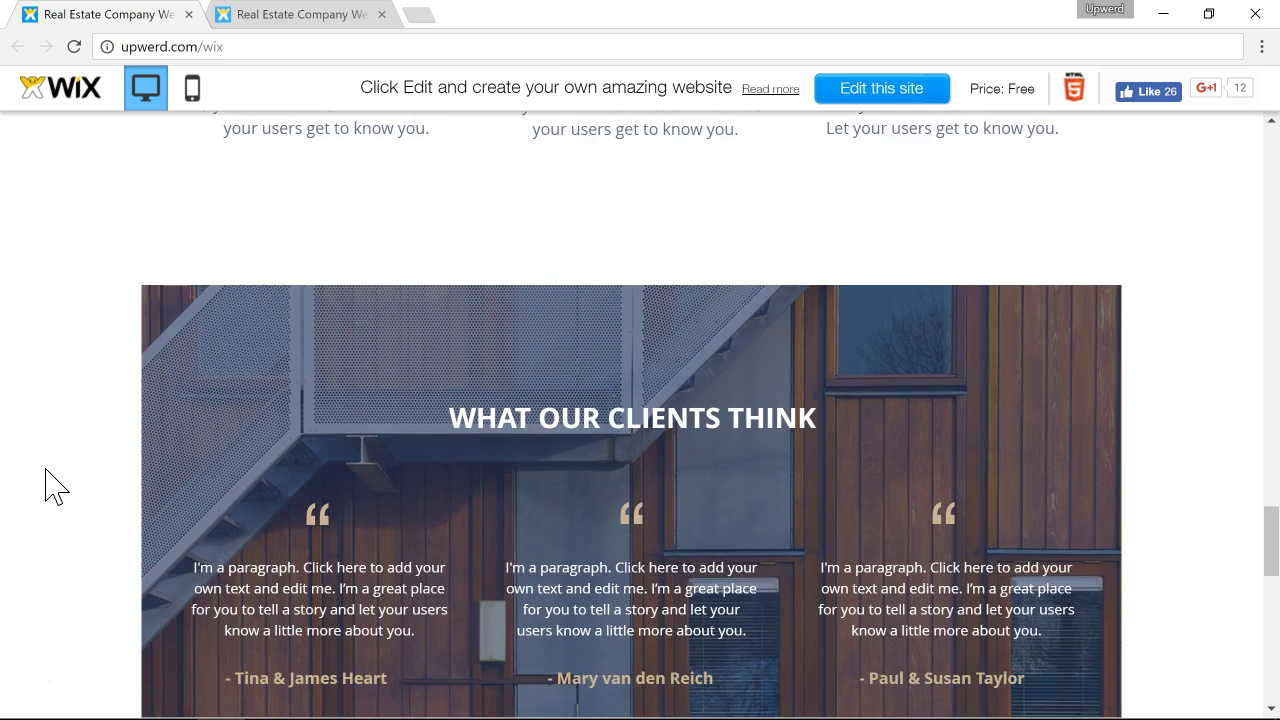
{"action": "scroll", "coordinate": [43, 486], "scroll_direction": "down", "scroll_amount": 2}
{"action": "scroll", "coordinate": [8, 571], "scroll_direction": "down", "scroll_amount": 1}
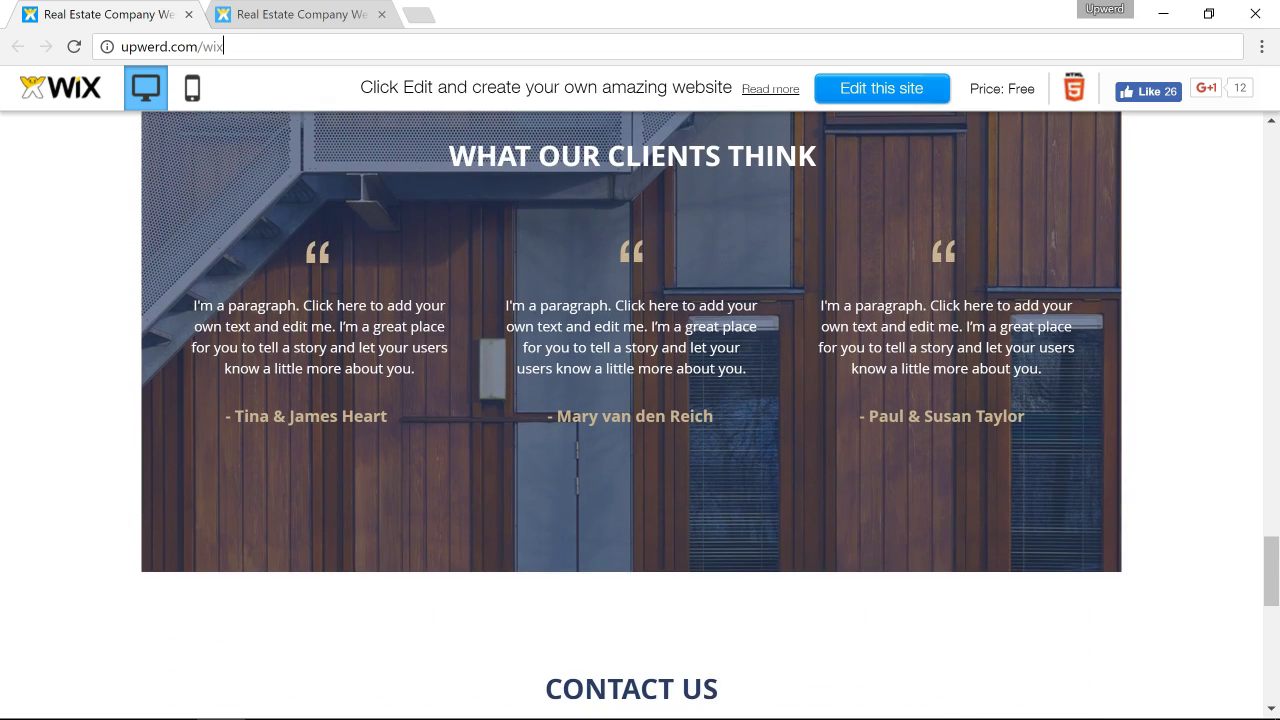
{"action": "scroll", "coordinate": [640, 405], "scroll_direction": "down", "scroll_amount": 5}
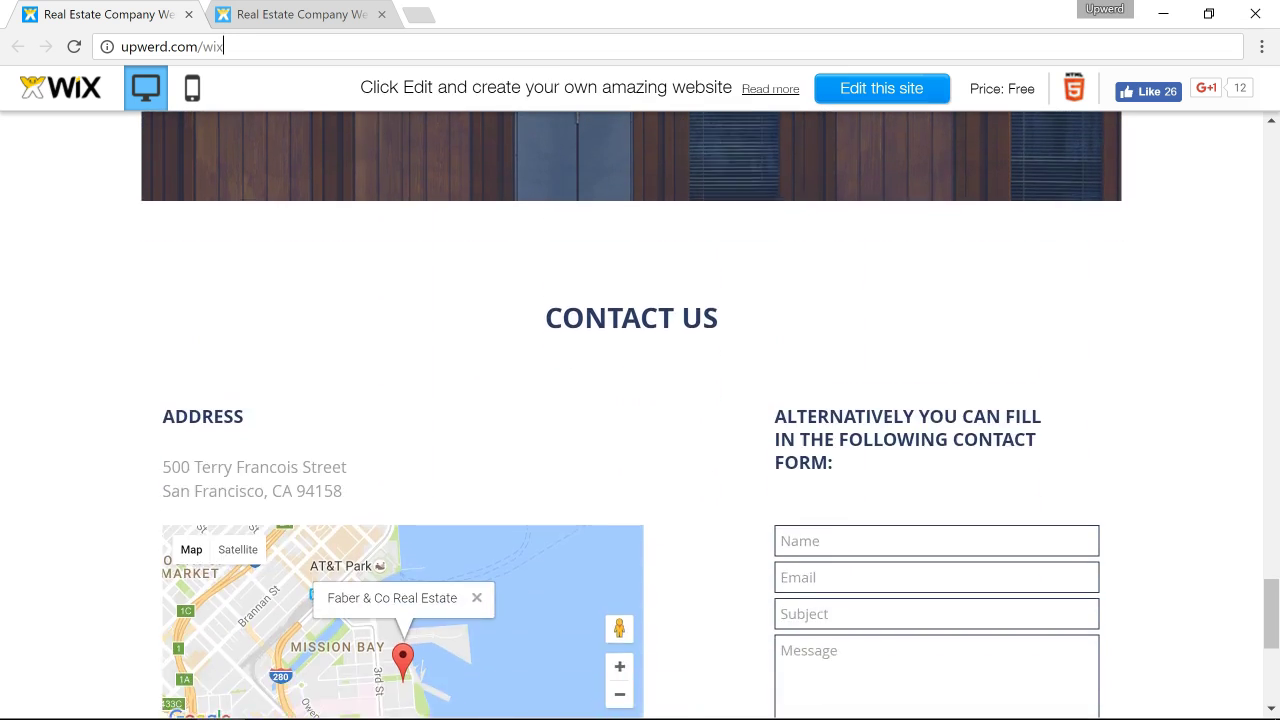
{"action": "scroll", "coordinate": [640, 420], "scroll_direction": "down", "scroll_amount": 1}
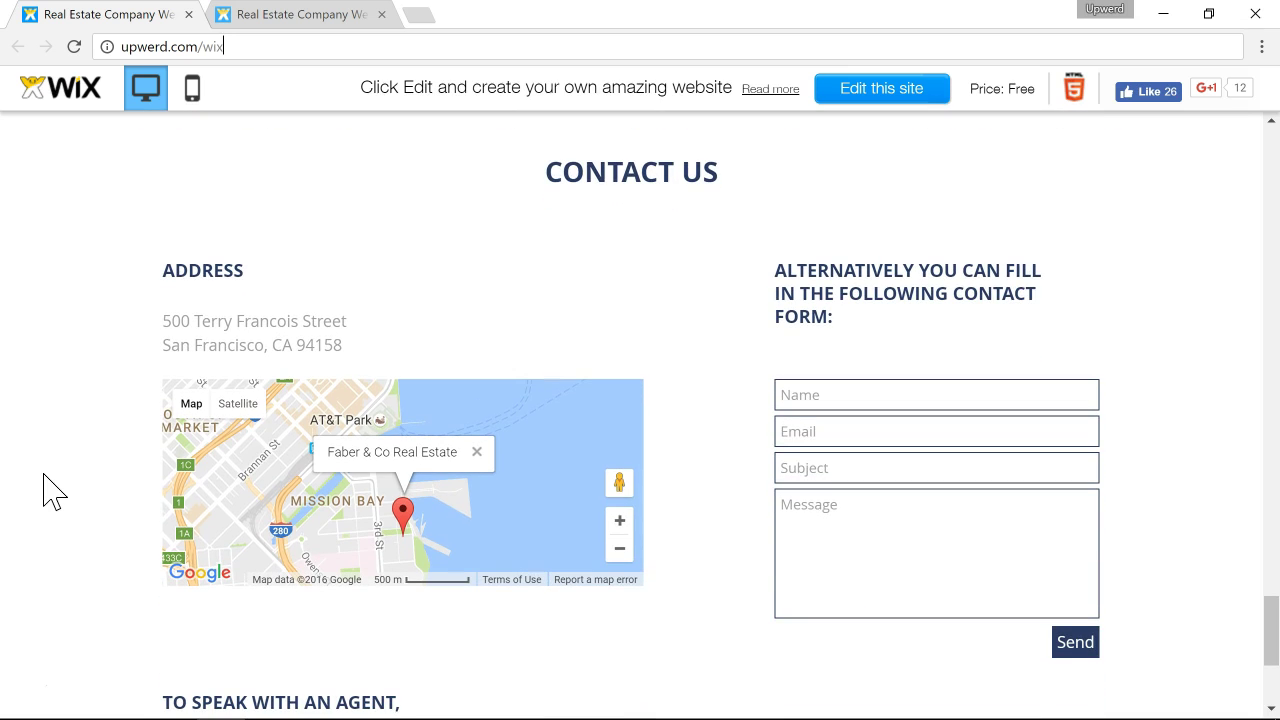
{"action": "scroll", "coordinate": [52, 490], "scroll_direction": "down", "scroll_amount": 1}
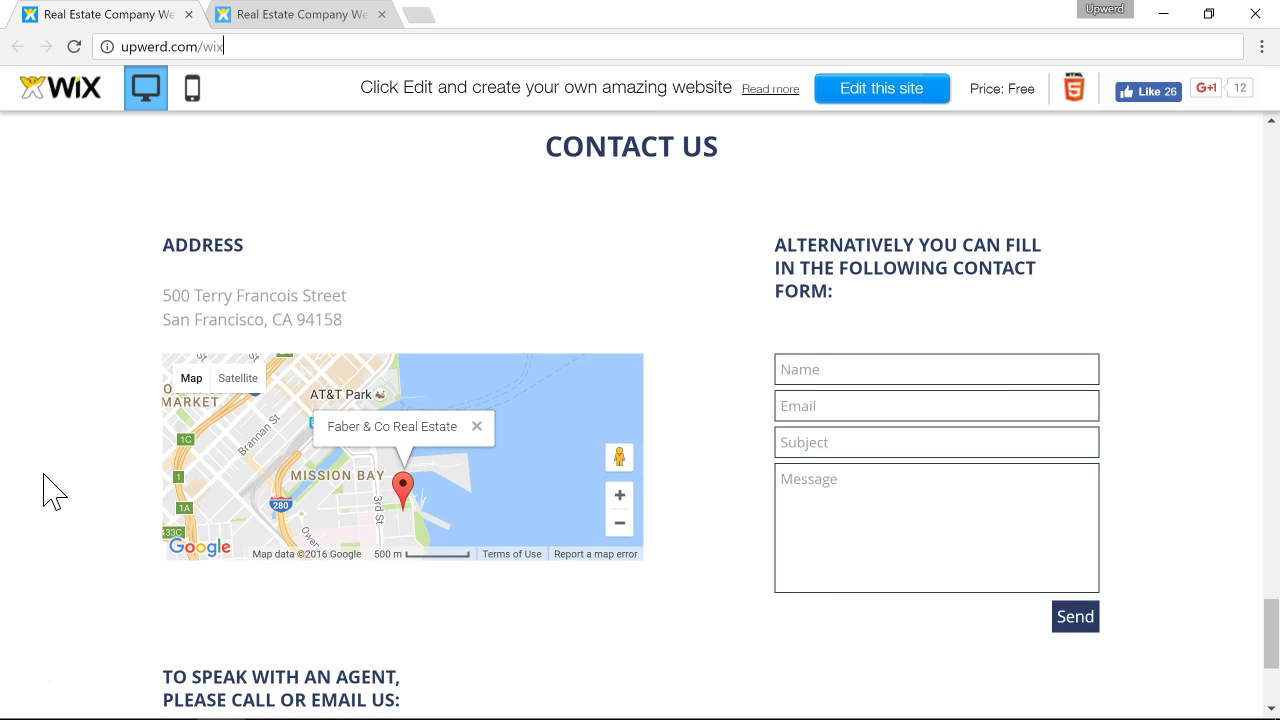
{"action": "scroll", "coordinate": [723, 558], "scroll_direction": "down", "scroll_amount": 3}
Open the Agents page of the real estate template and look over all agent profiles down to the footer.
{"action": "scroll", "coordinate": [723, 558], "scroll_direction": "up", "scroll_amount": 15}
{"action": "scroll", "coordinate": [723, 558], "scroll_direction": "up", "scroll_amount": 15}
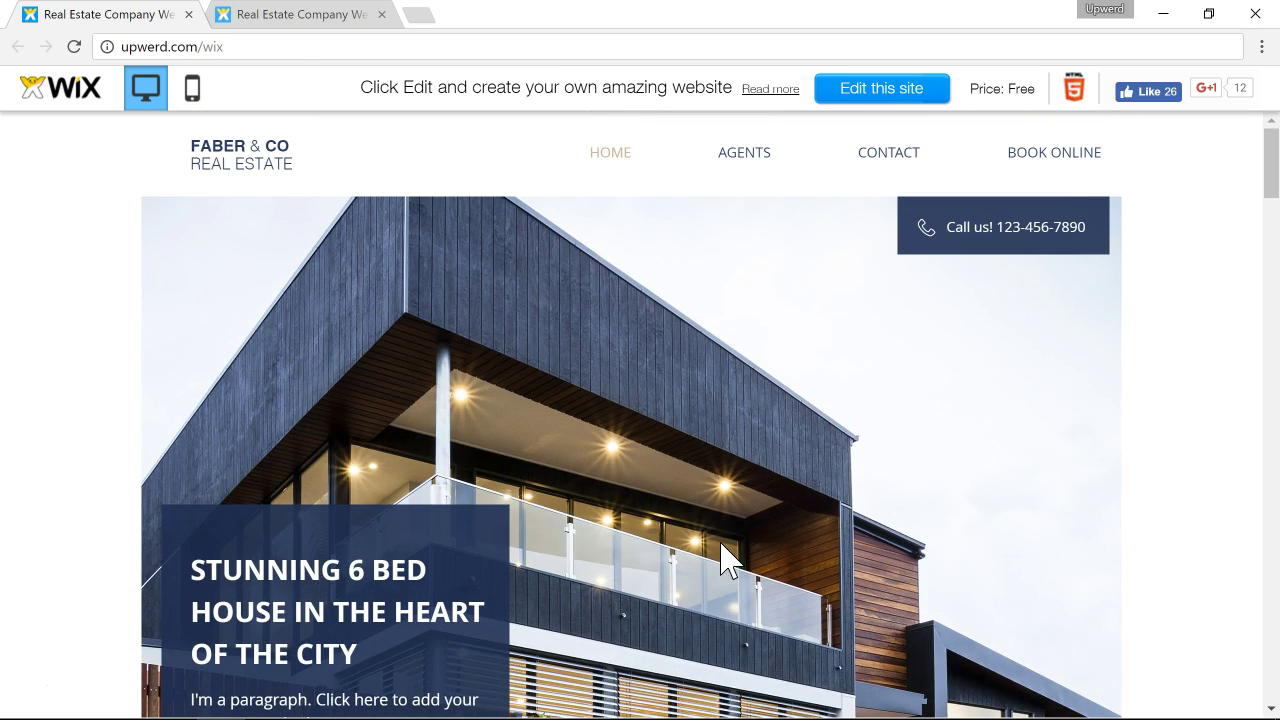
{"action": "left_click", "coordinate": [740, 172]}
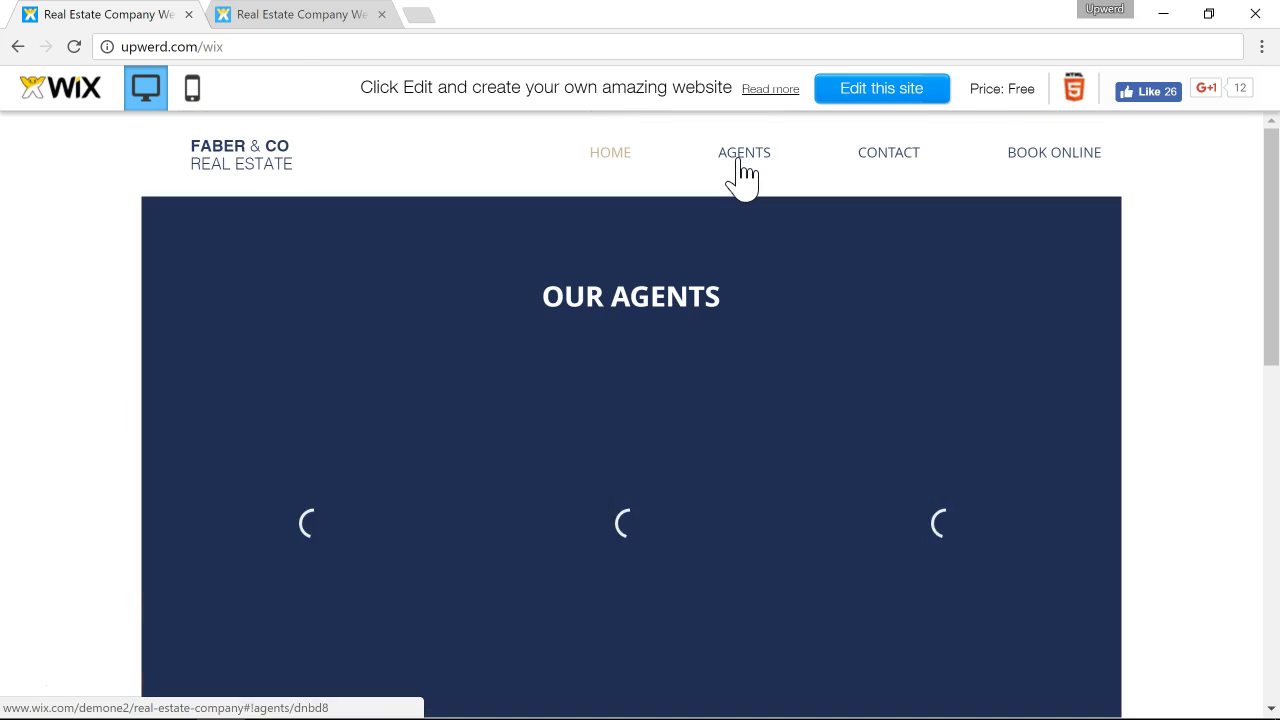
{"action": "scroll", "coordinate": [110, 307], "scroll_direction": "down", "scroll_amount": 2}
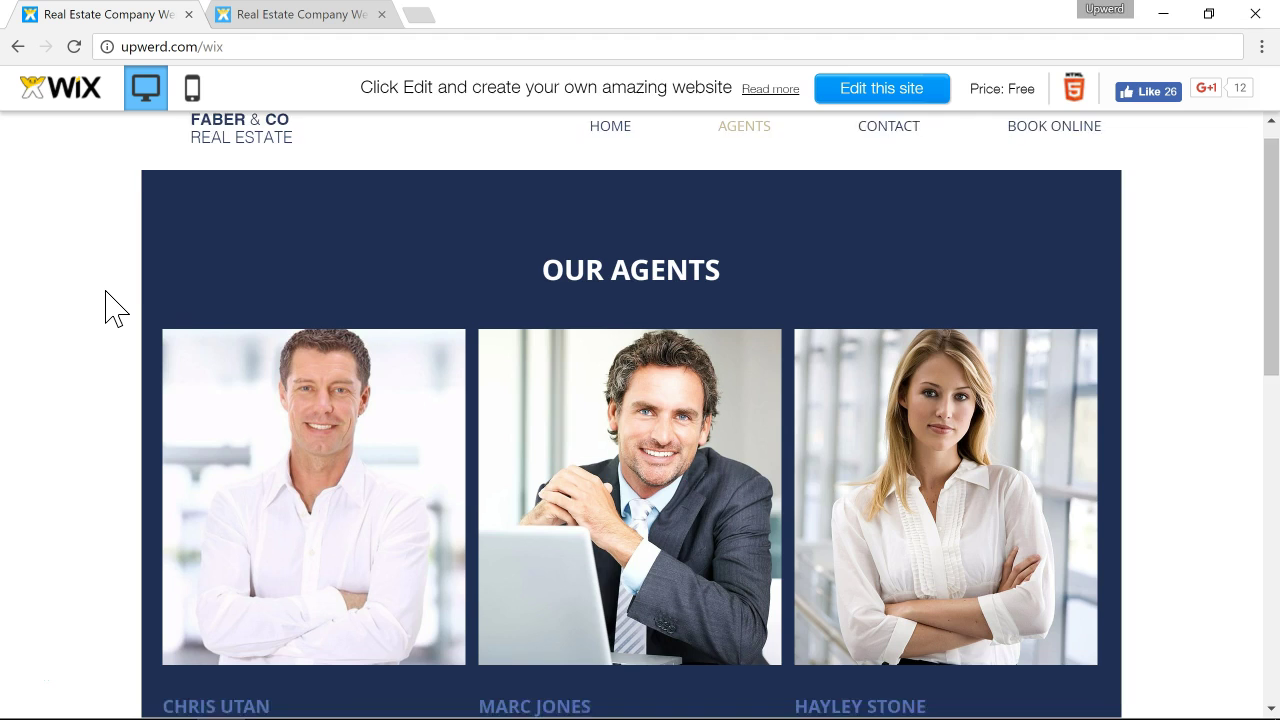
{"action": "scroll", "coordinate": [110, 307], "scroll_direction": "down", "scroll_amount": 3}
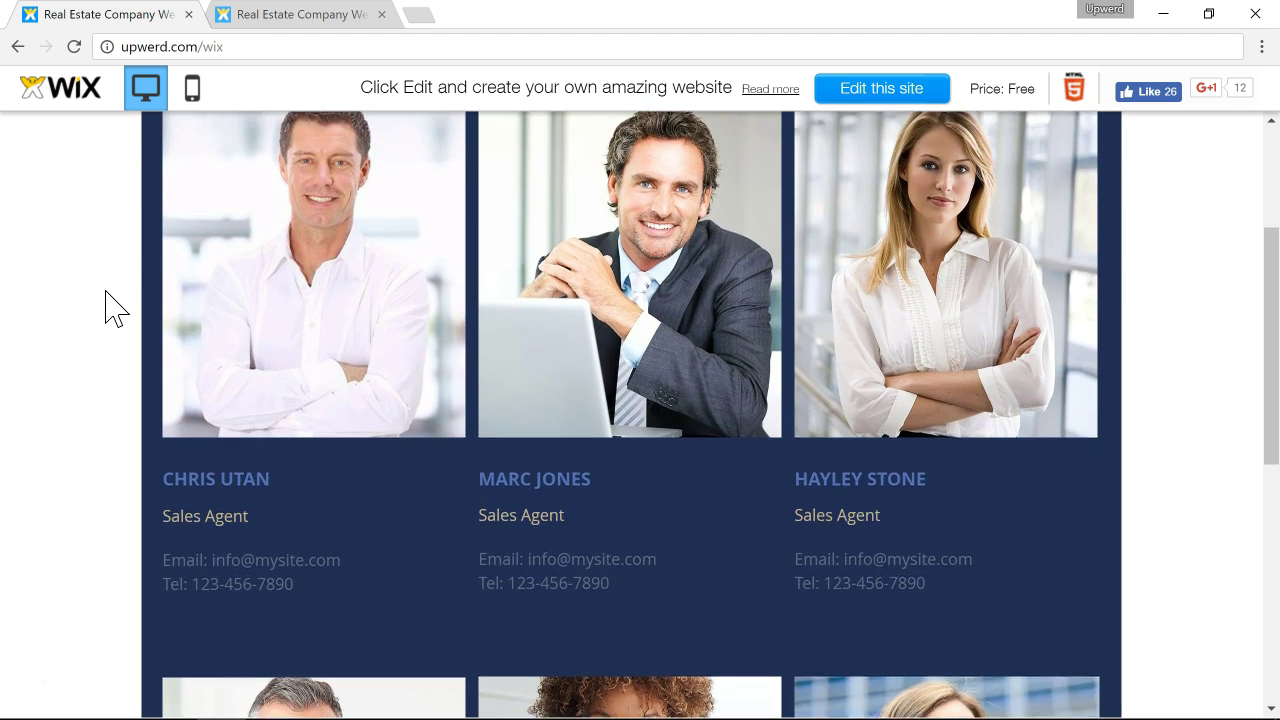
{"action": "scroll", "coordinate": [110, 307], "scroll_direction": "up", "scroll_amount": 1}
{"action": "scroll", "coordinate": [110, 307], "scroll_direction": "down", "scroll_amount": 1}
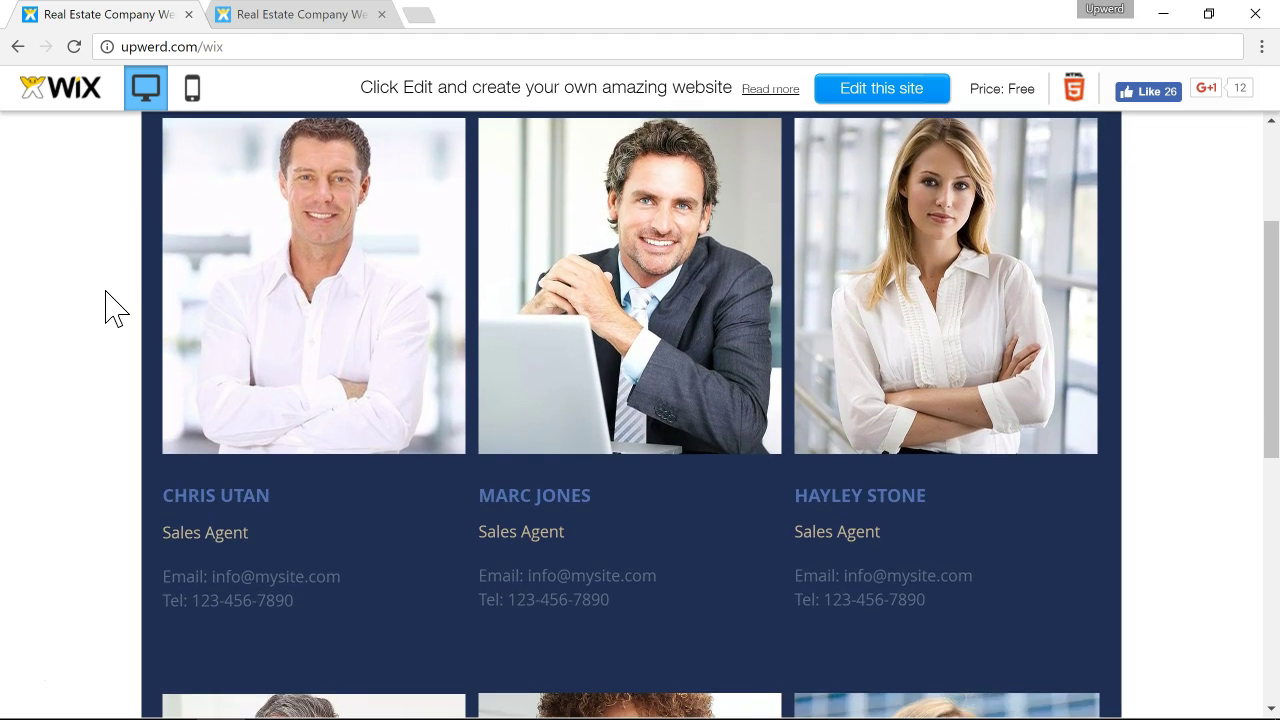
{"action": "scroll", "coordinate": [110, 307], "scroll_direction": "down", "scroll_amount": 6}
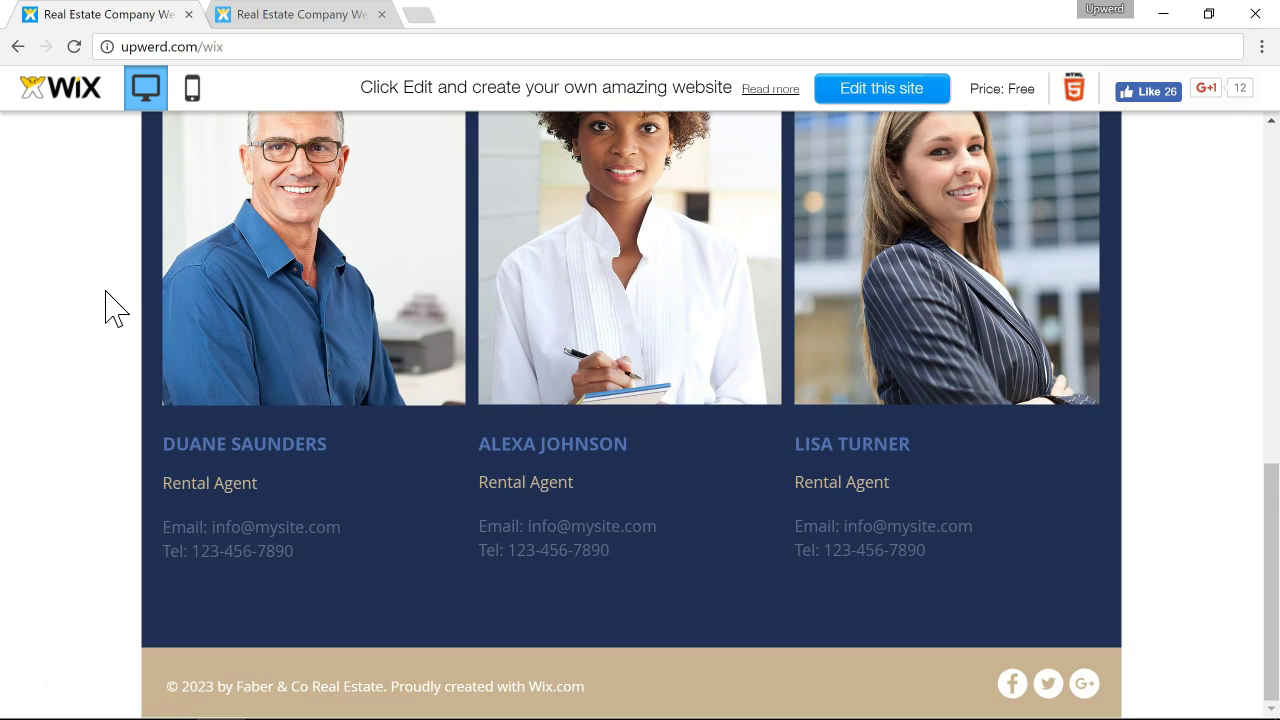
Go to the Contact section through the template site's own navigation.
{"action": "scroll", "coordinate": [110, 307], "scroll_direction": "up", "scroll_amount": 8}
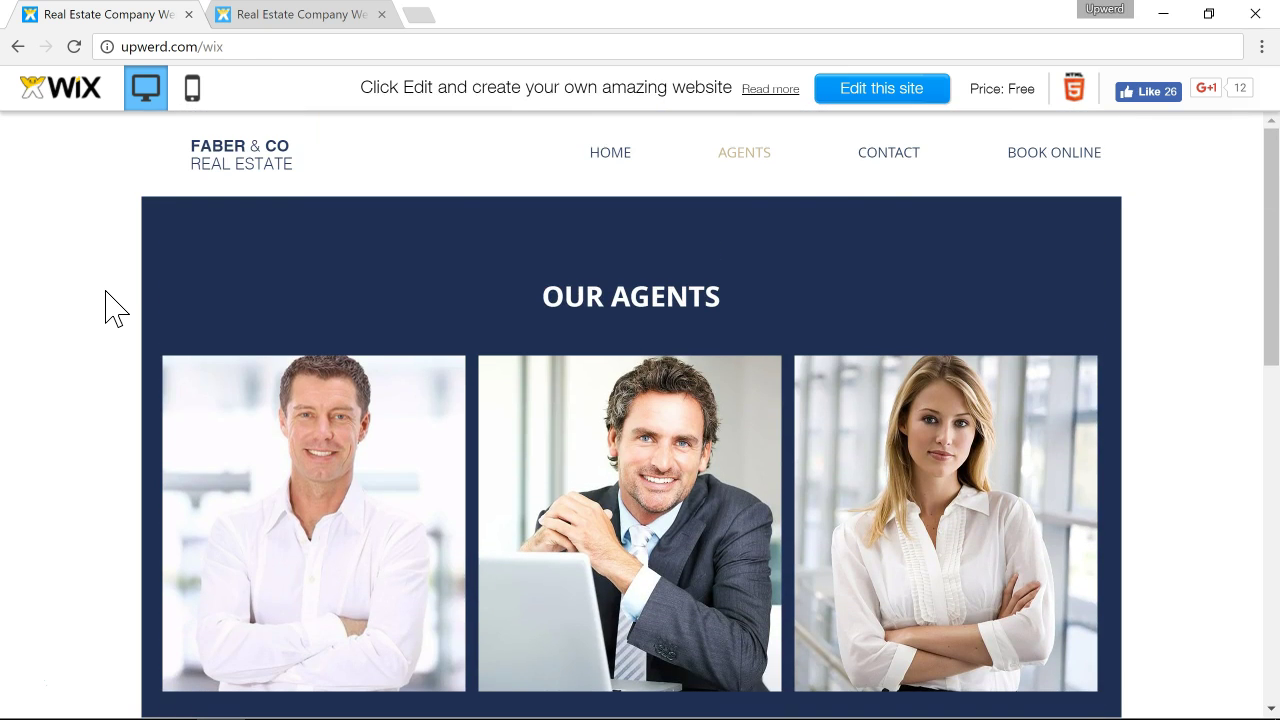
{"action": "left_click", "coordinate": [886, 165]}
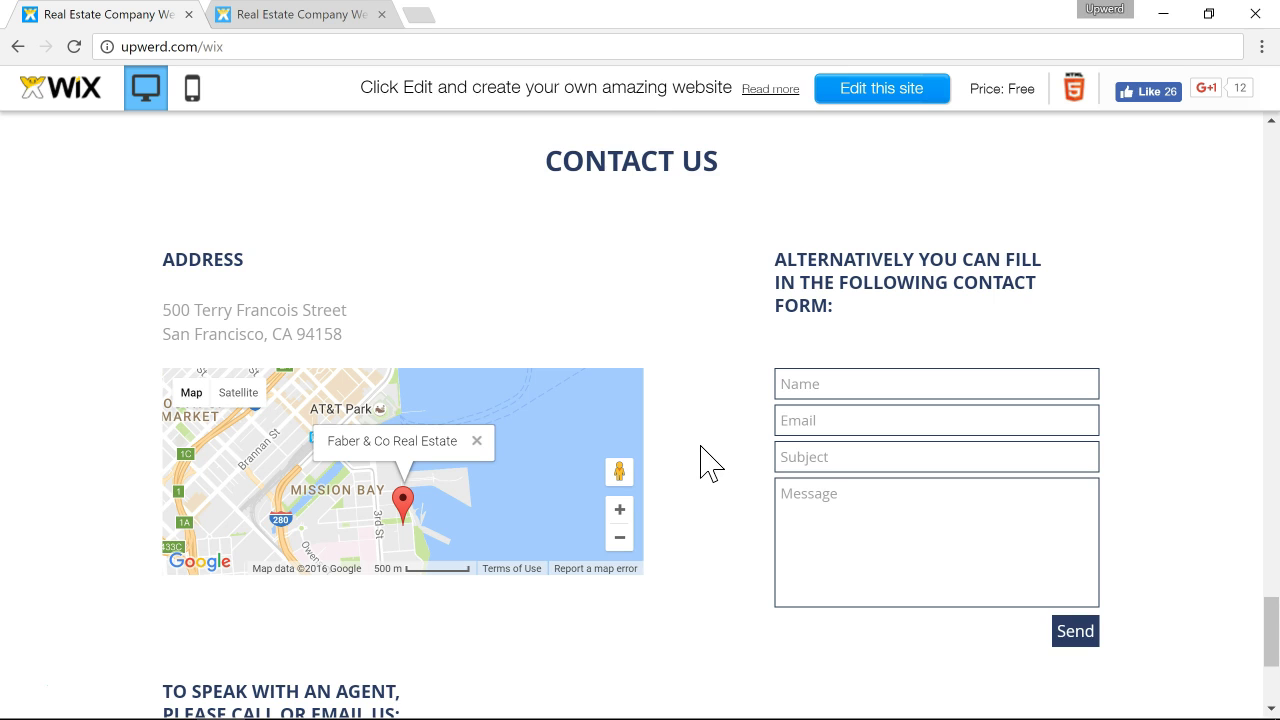
Open the Book Online page of the template and look over its sales listings.
{"action": "scroll", "coordinate": [710, 462], "scroll_direction": "up", "scroll_amount": 10}
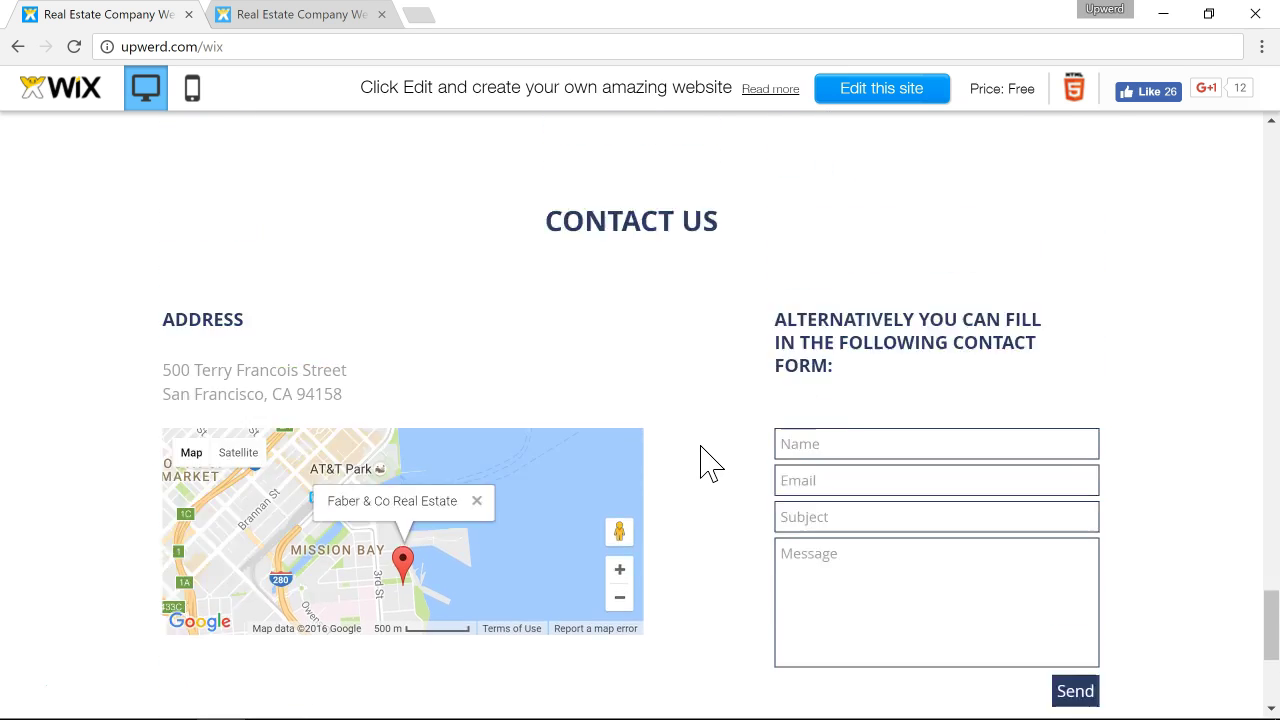
{"action": "scroll", "coordinate": [857, 345], "scroll_direction": "up", "scroll_amount": 15}
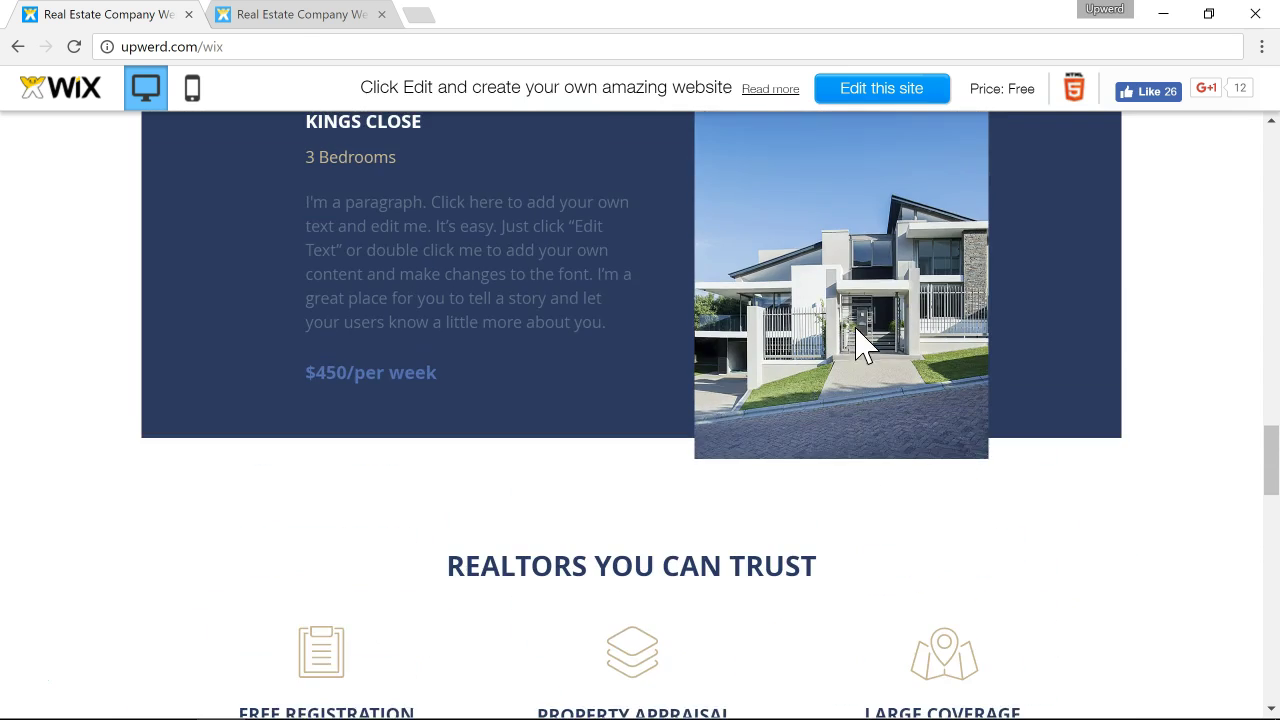
{"action": "scroll", "coordinate": [857, 345], "scroll_direction": "up", "scroll_amount": 10}
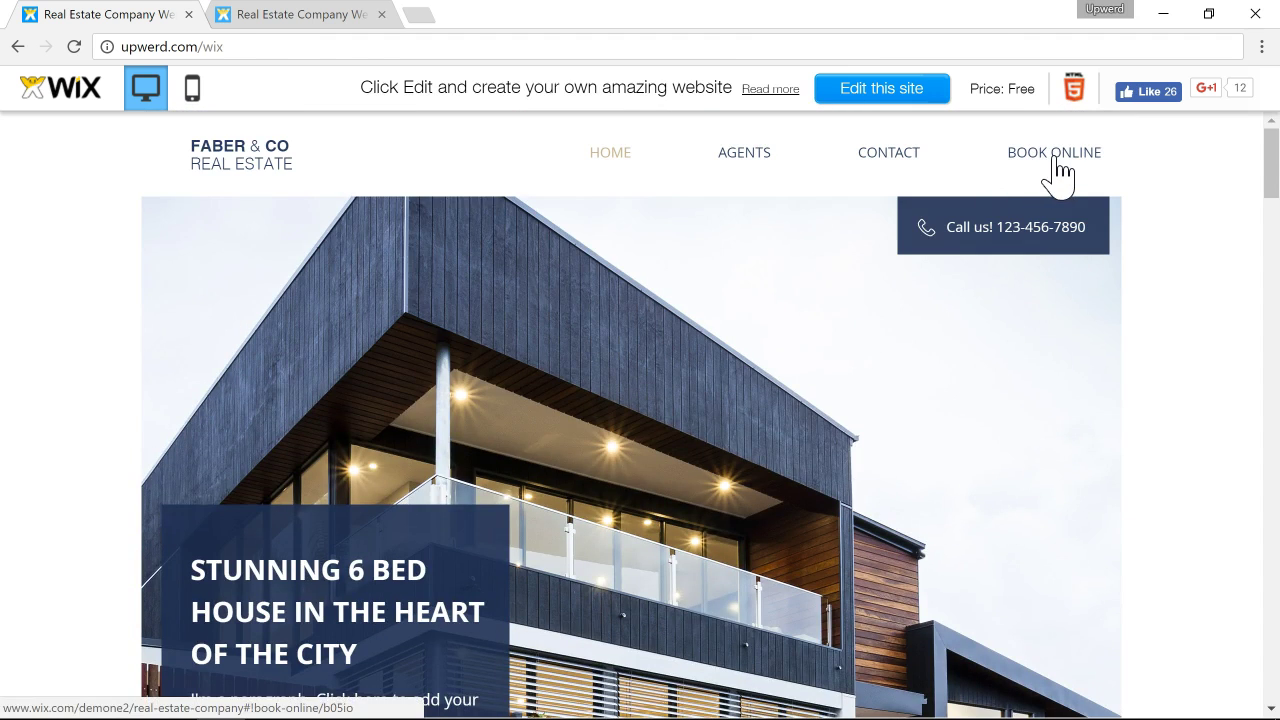
{"action": "left_click", "coordinate": [1050, 160]}
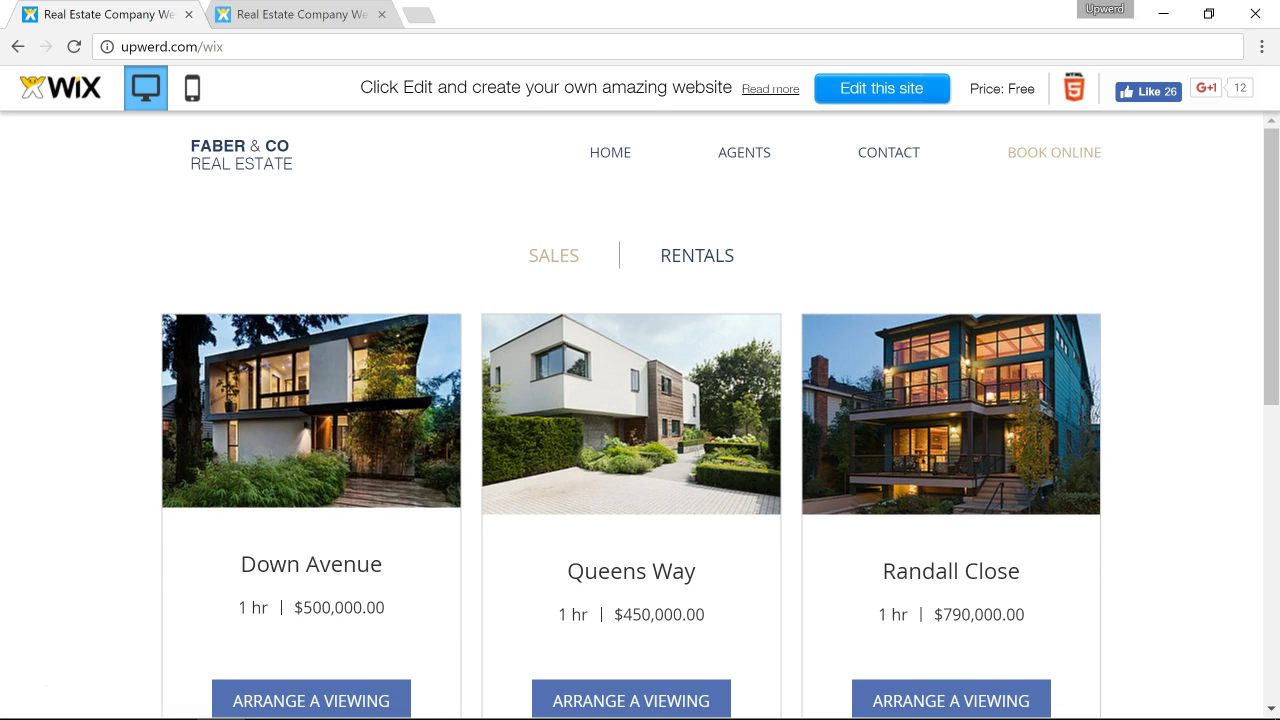
{"action": "scroll", "coordinate": [150, 410], "scroll_direction": "down", "scroll_amount": 2}
{"action": "scroll", "coordinate": [640, 414], "scroll_direction": "down", "scroll_amount": 3}
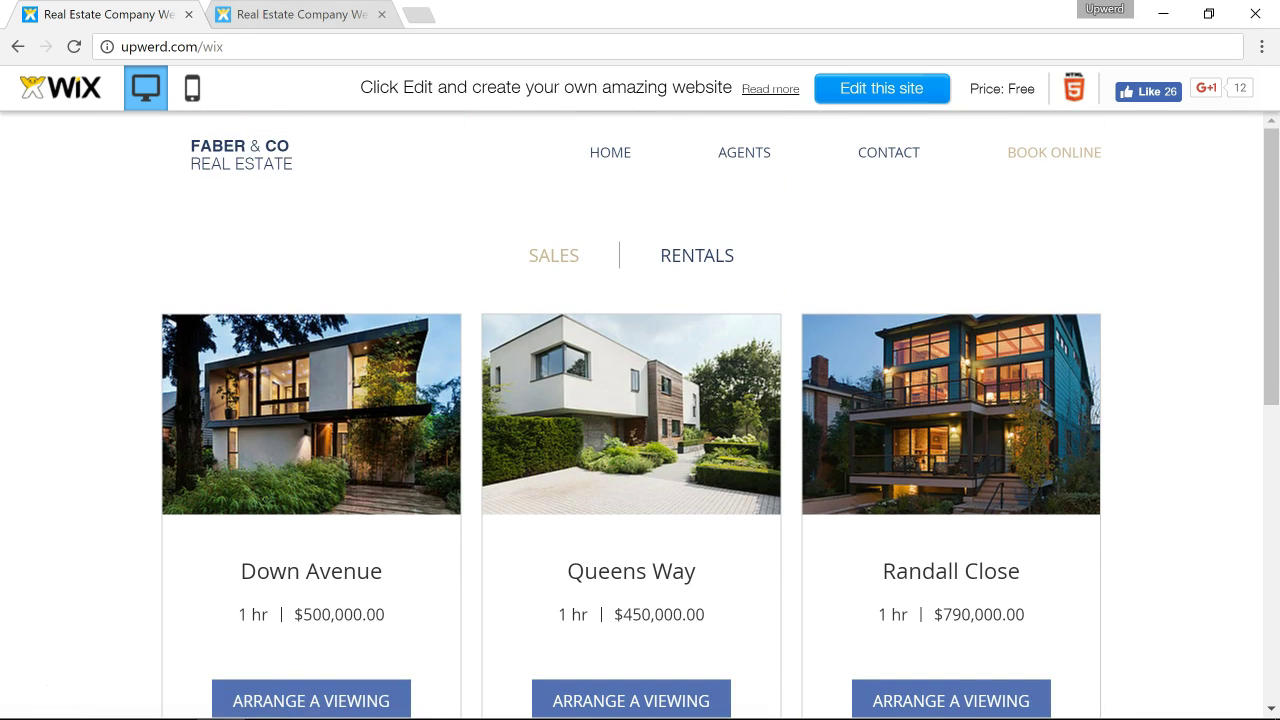
Switch to the mobile preview of the real estate template and look through its home page.
{"action": "left_click", "coordinate": [290, 14]}
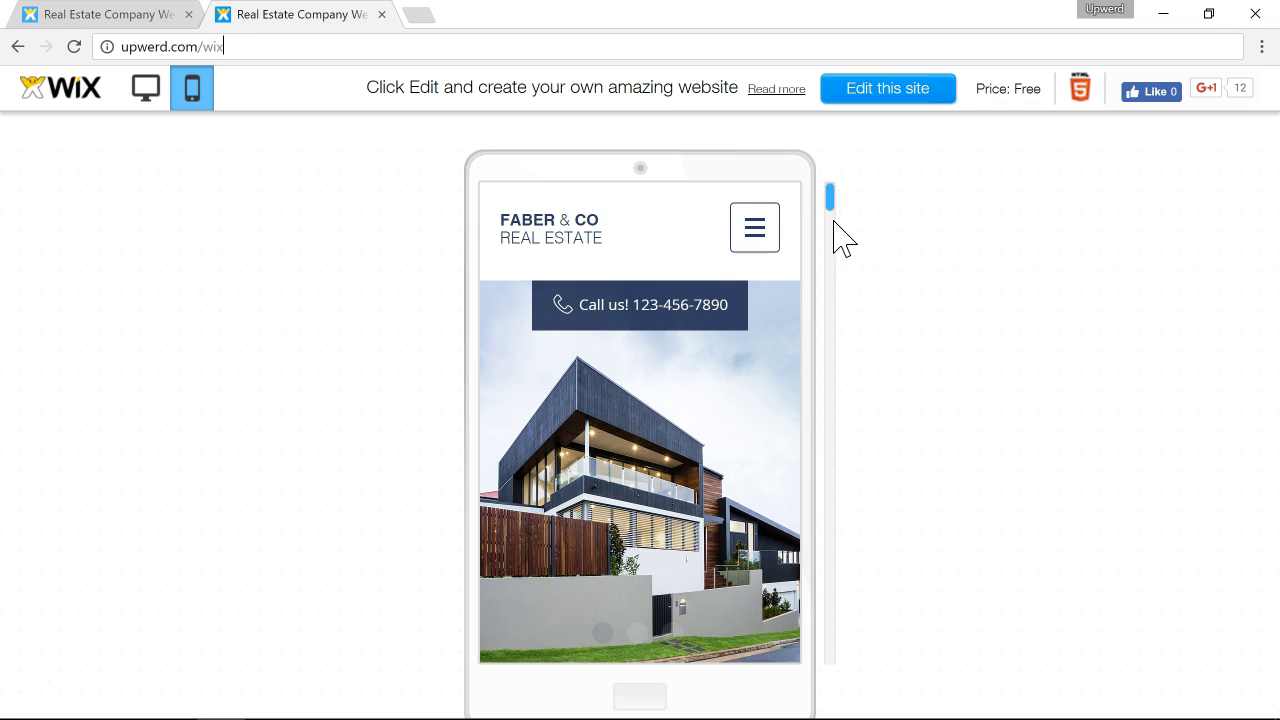
{"action": "scroll", "coordinate": [831, 210], "scroll_direction": "down", "scroll_amount": 2}
{"action": "left_click_drag", "start_coordinate": [831, 205], "coordinate": [838, 314]}
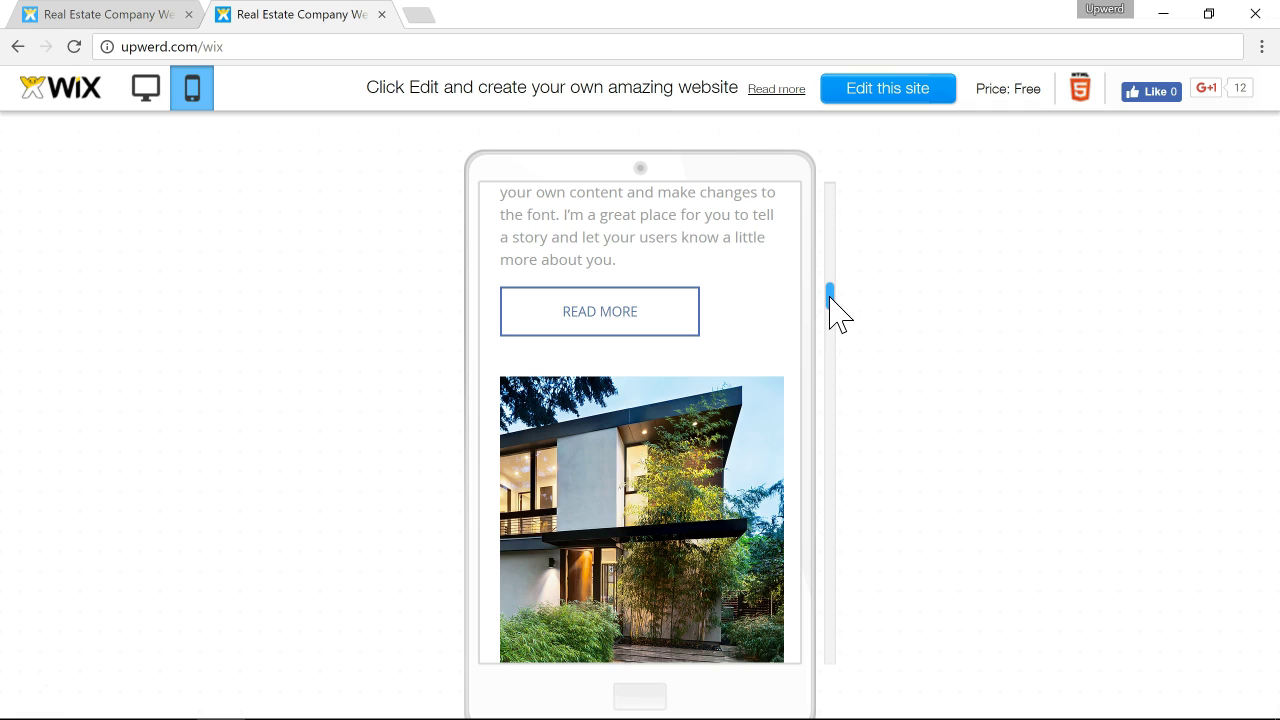
{"action": "left_click_drag", "start_coordinate": [830, 297], "coordinate": [832, 465]}
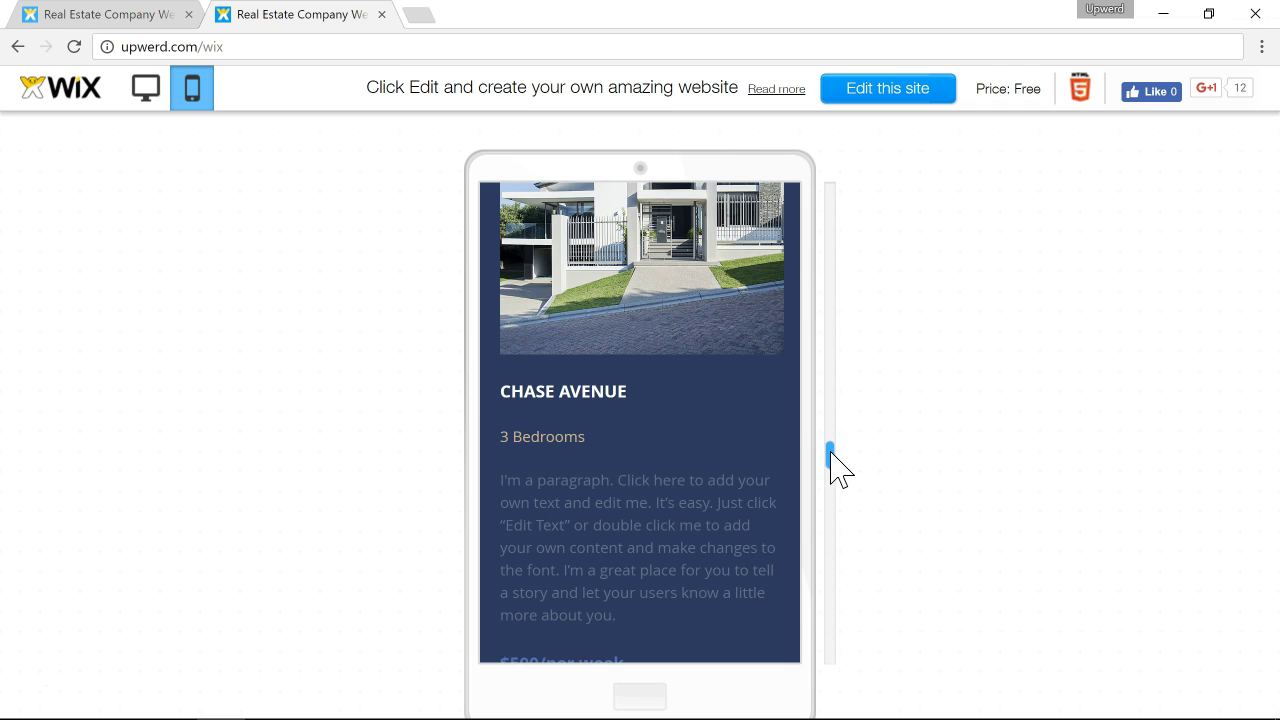
{"action": "scroll", "coordinate": [831, 457], "scroll_direction": "down", "scroll_amount": 1}
{"action": "left_click_drag", "start_coordinate": [831, 507], "coordinate": [837, 209]}
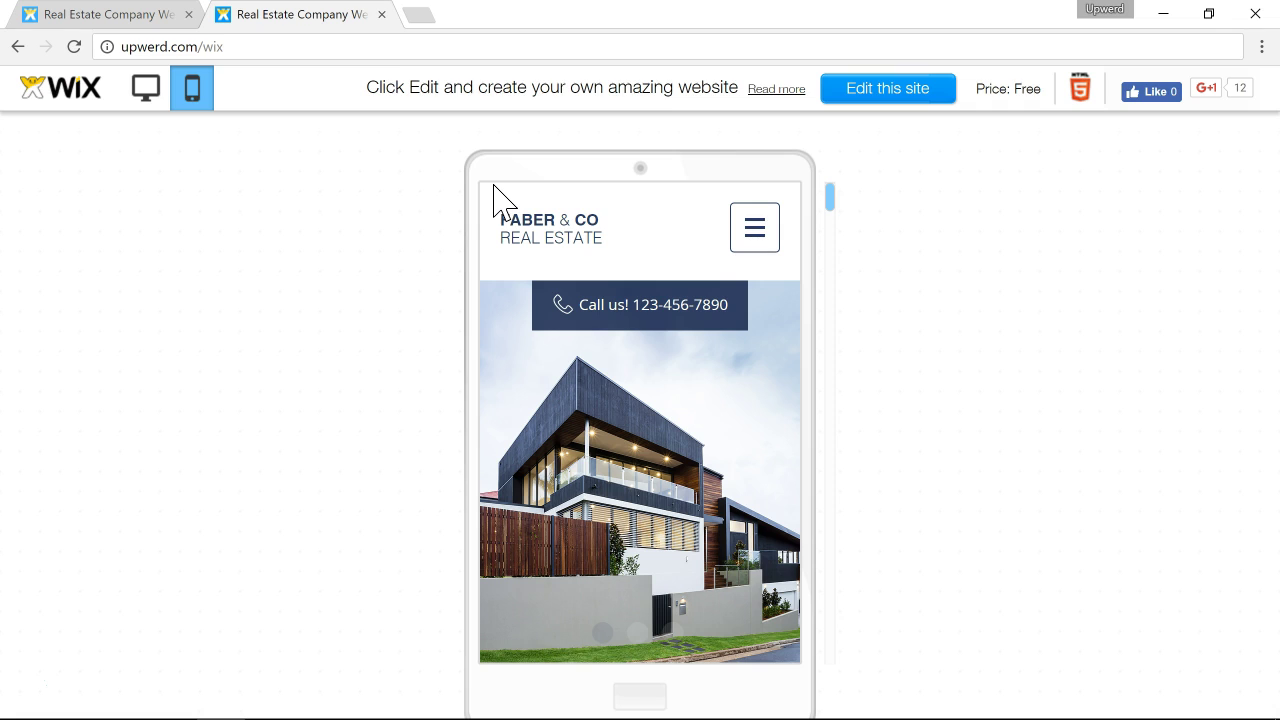
Load upwerd.com/wix in the mobile preview's tab and go from the template selection page to the Wix home page.
{"action": "left_click", "coordinate": [278, 47]}
{"action": "key", "text": "Return"}
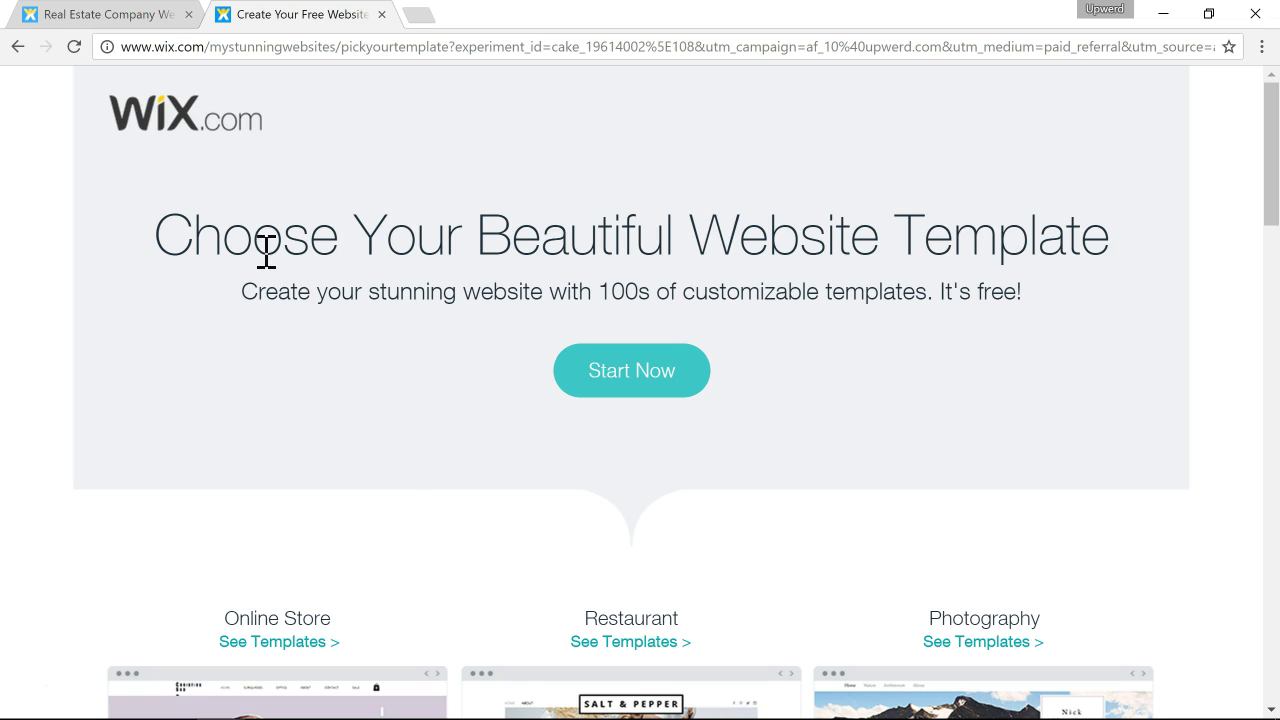
{"action": "left_click", "coordinate": [157, 134]}
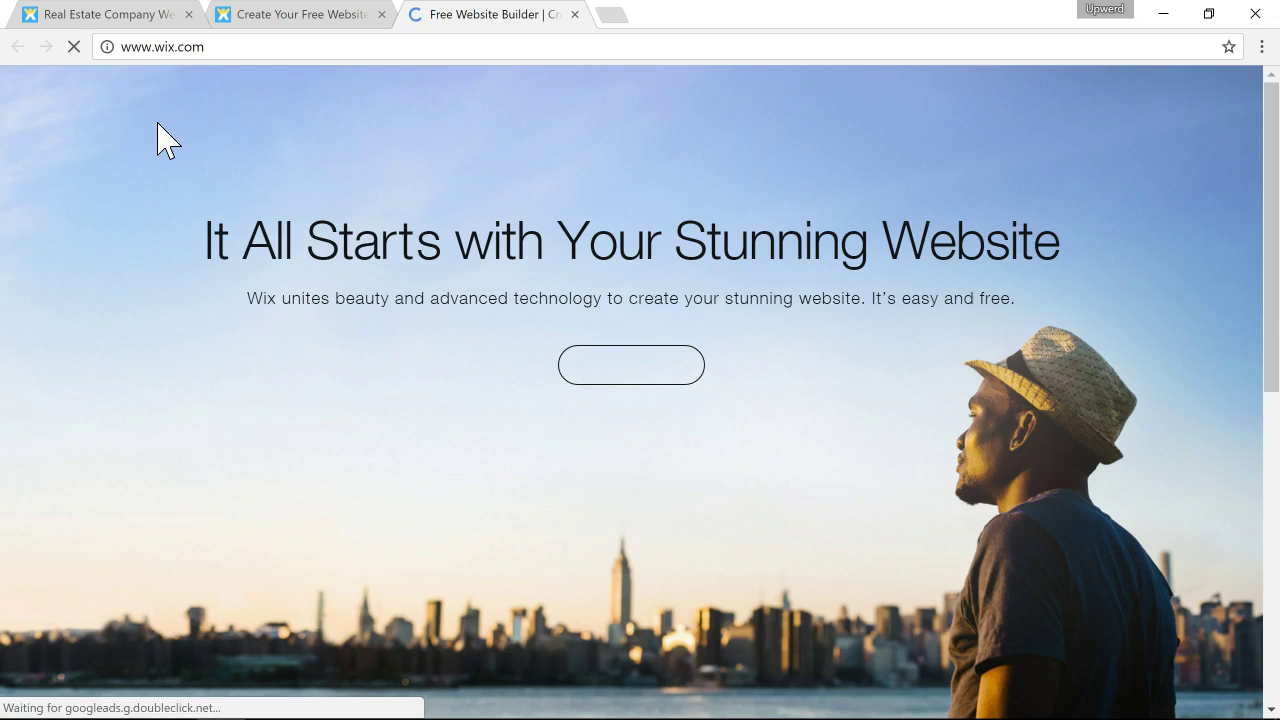
Open the Premium Plans page and enter the example address mybusiness.wix.com in the address bar without loading it.
{"action": "mouse_move", "coordinate": [376, 118]}
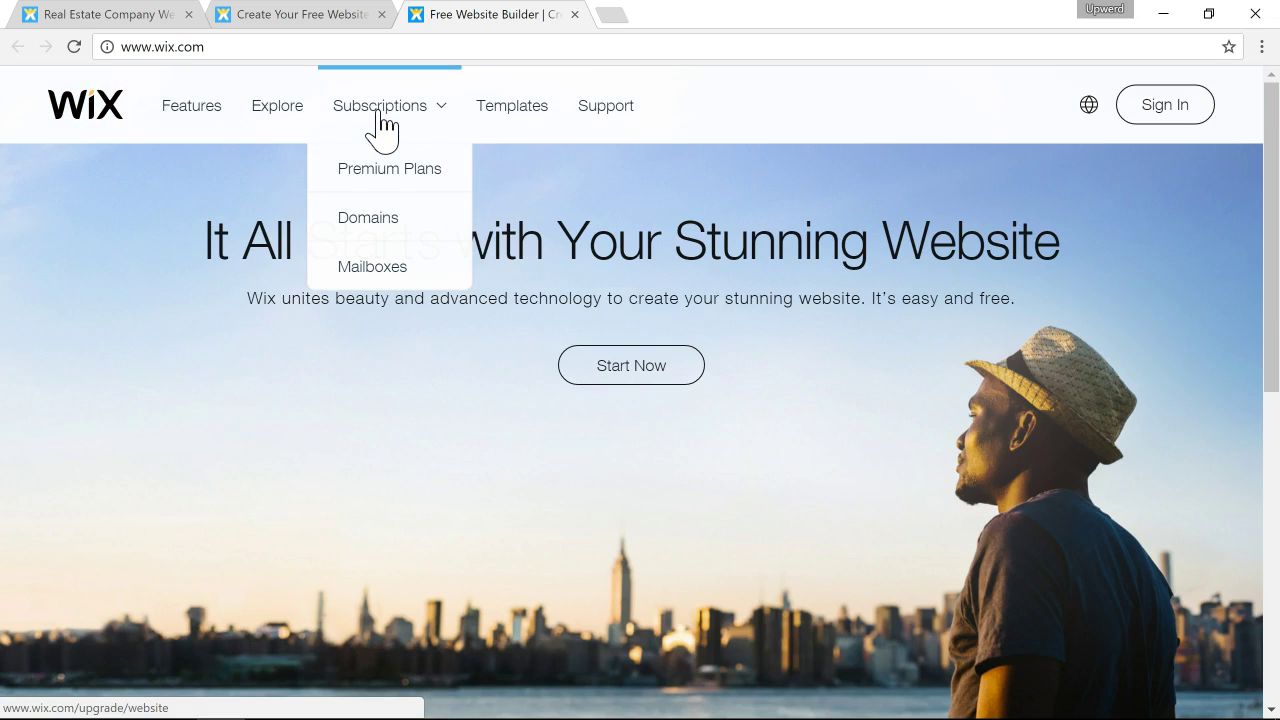
{"action": "left_click", "coordinate": [387, 175]}
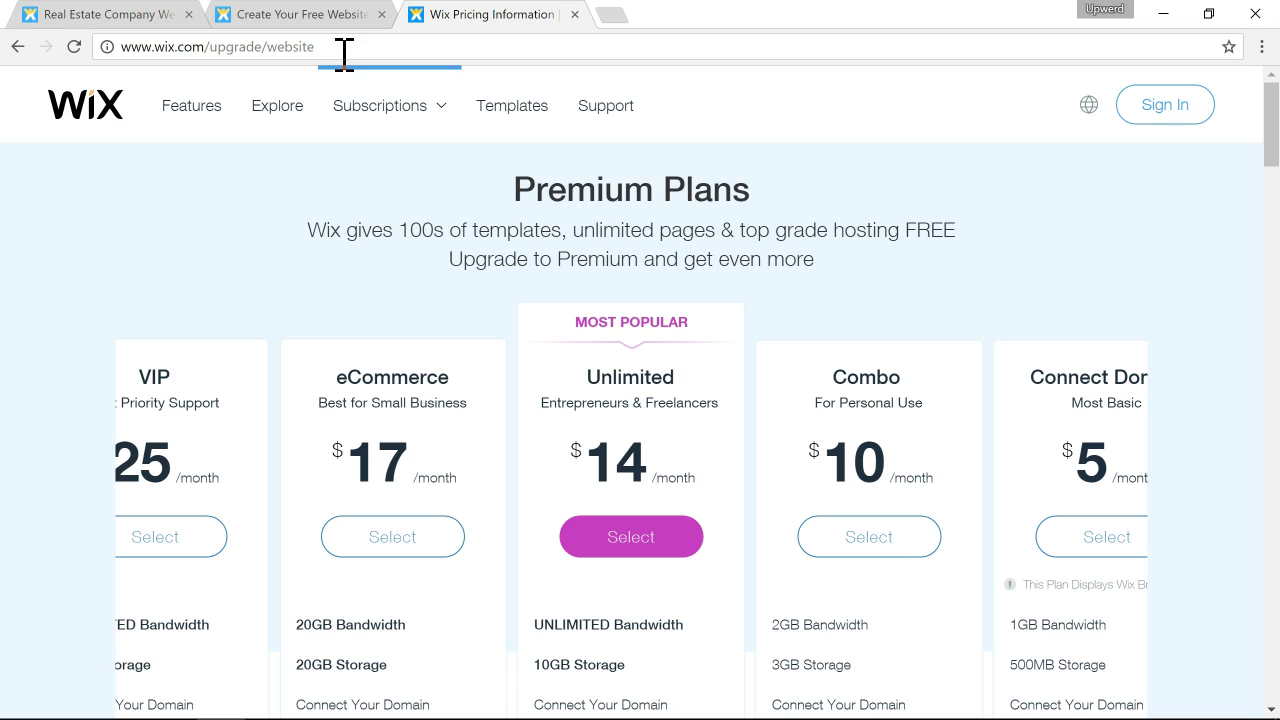
{"action": "left_click", "coordinate": [226, 50]}
{"action": "type", "text": "m"}
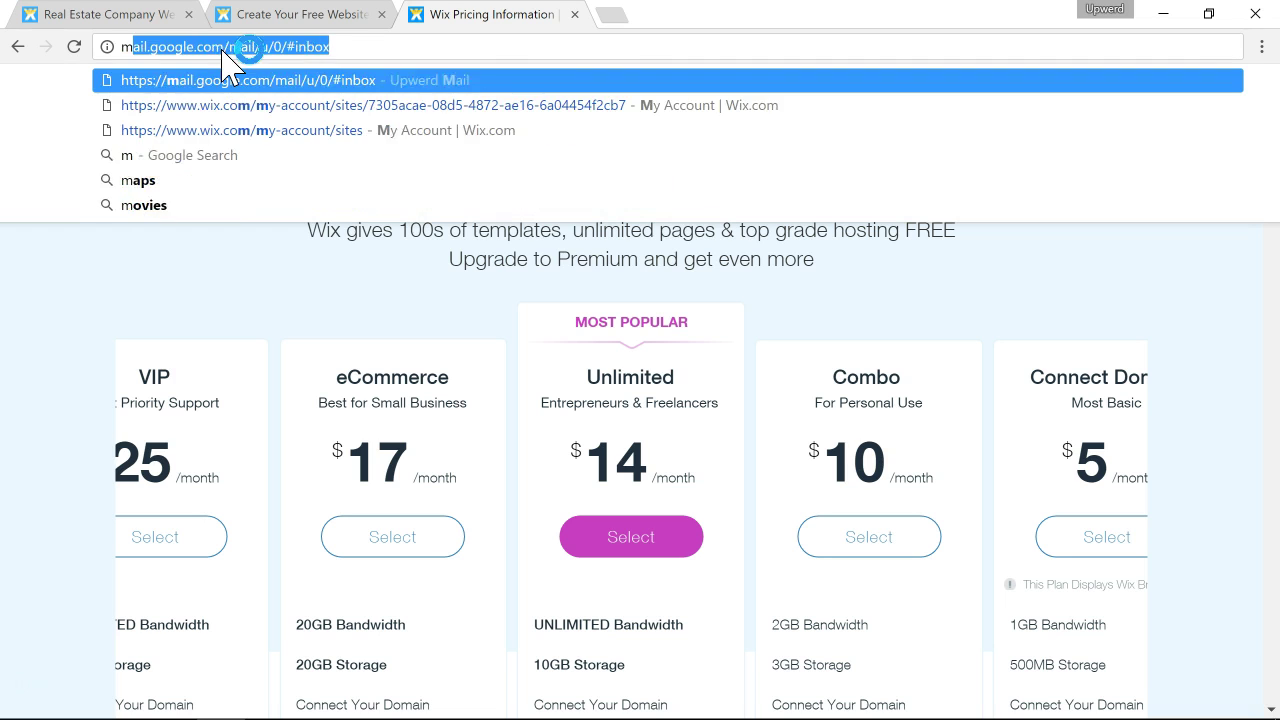
{"action": "type", "text": "ybusiness.wix.com"}
Compare the prices and included features of the premium plans, including Connect Domain, Combo, Unlimited and eCommerce.
{"action": "mouse_move", "coordinate": [385, 210]}
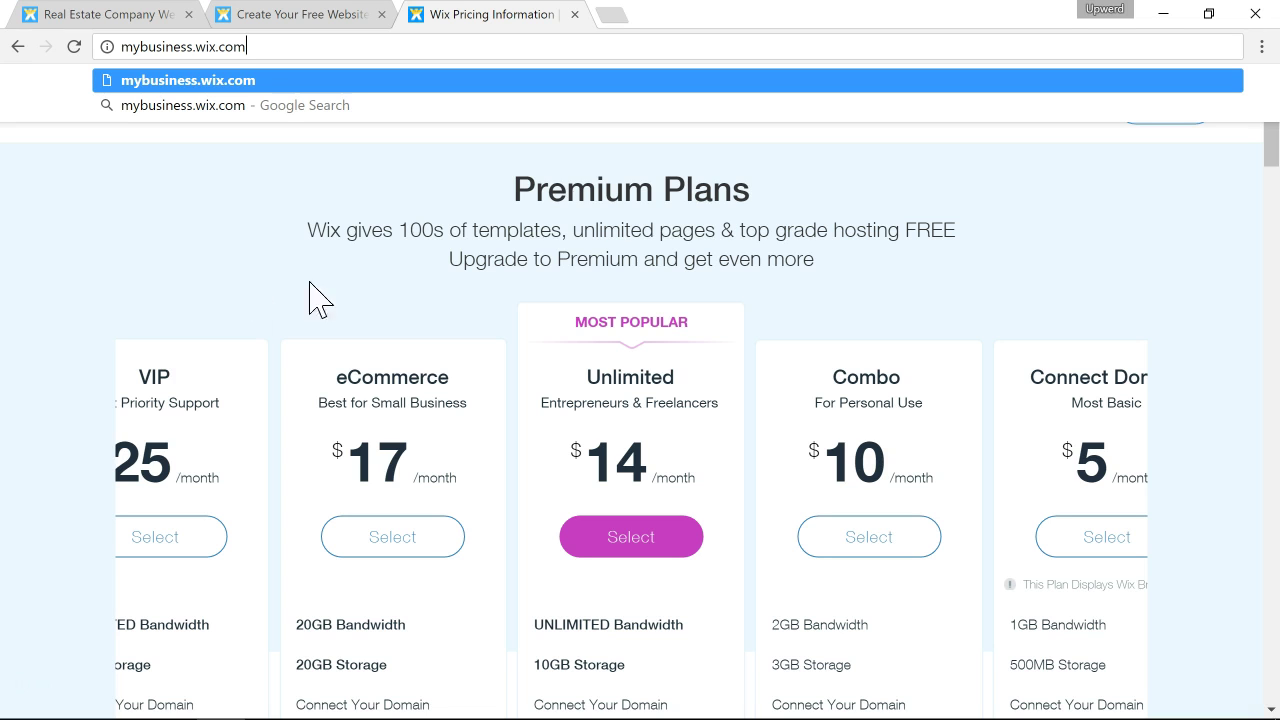
{"action": "scroll", "coordinate": [848, 314], "scroll_direction": "down", "scroll_amount": 1}
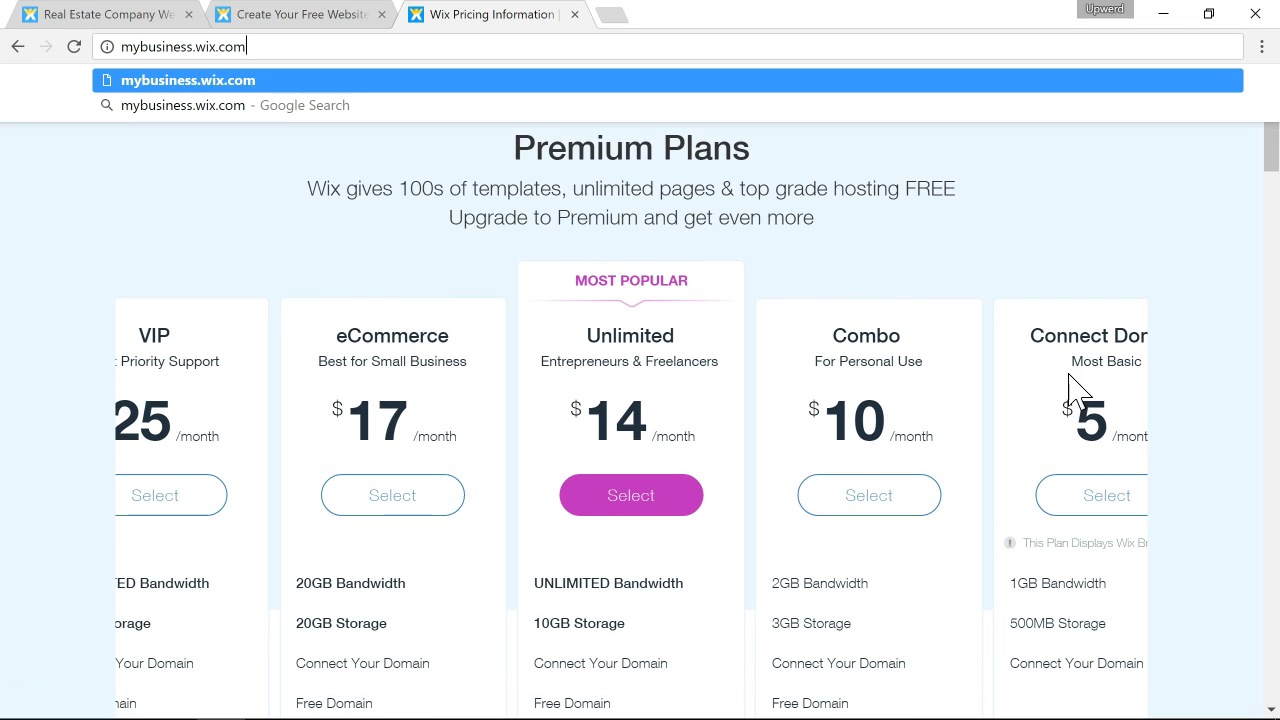
{"action": "scroll", "coordinate": [1100, 440], "scroll_direction": "down", "scroll_amount": 1}
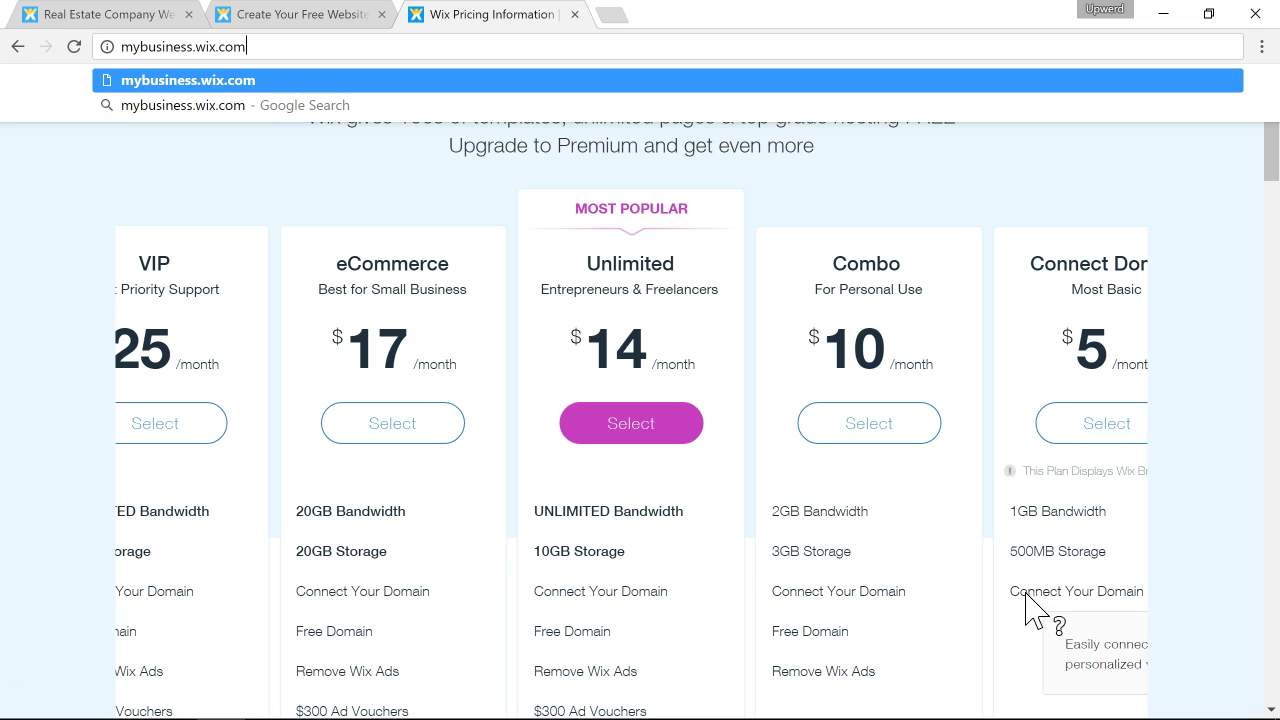
{"action": "scroll", "coordinate": [1258, 537], "scroll_direction": "down", "scroll_amount": 1}
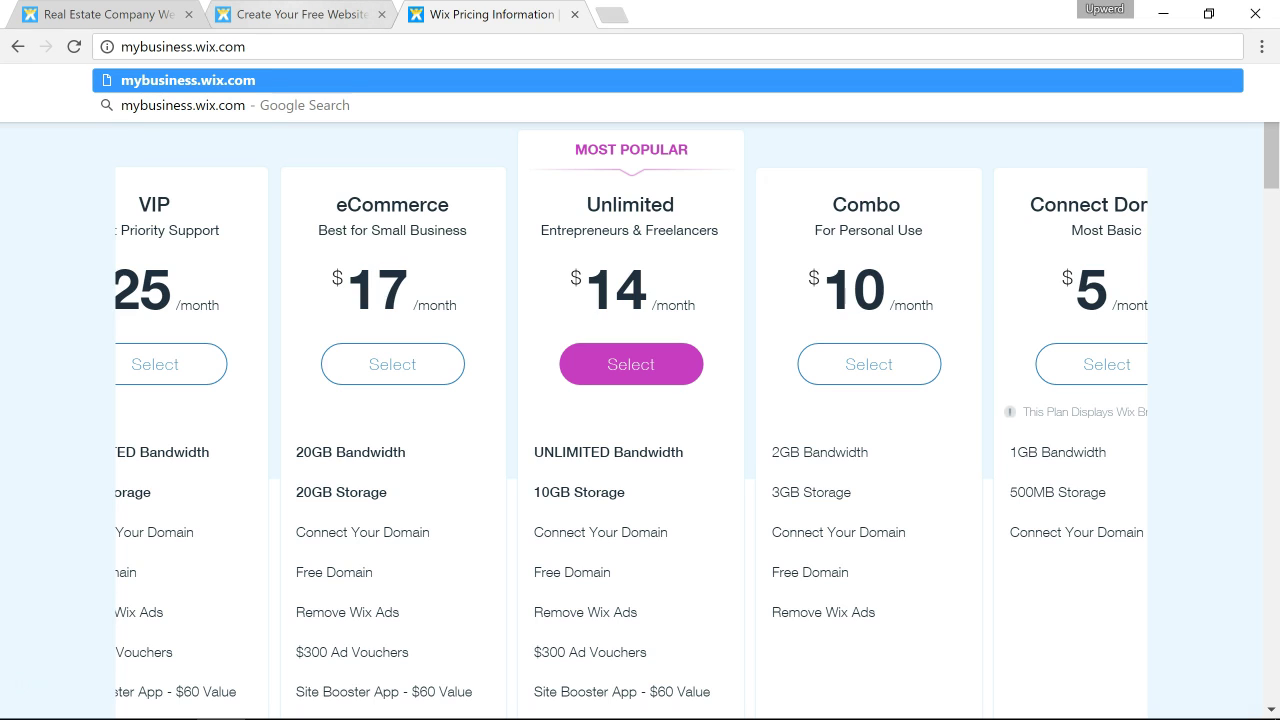
Return to the template selection page, start a website from there and open the account sign-up form.
{"action": "left_click", "coordinate": [292, 14]}
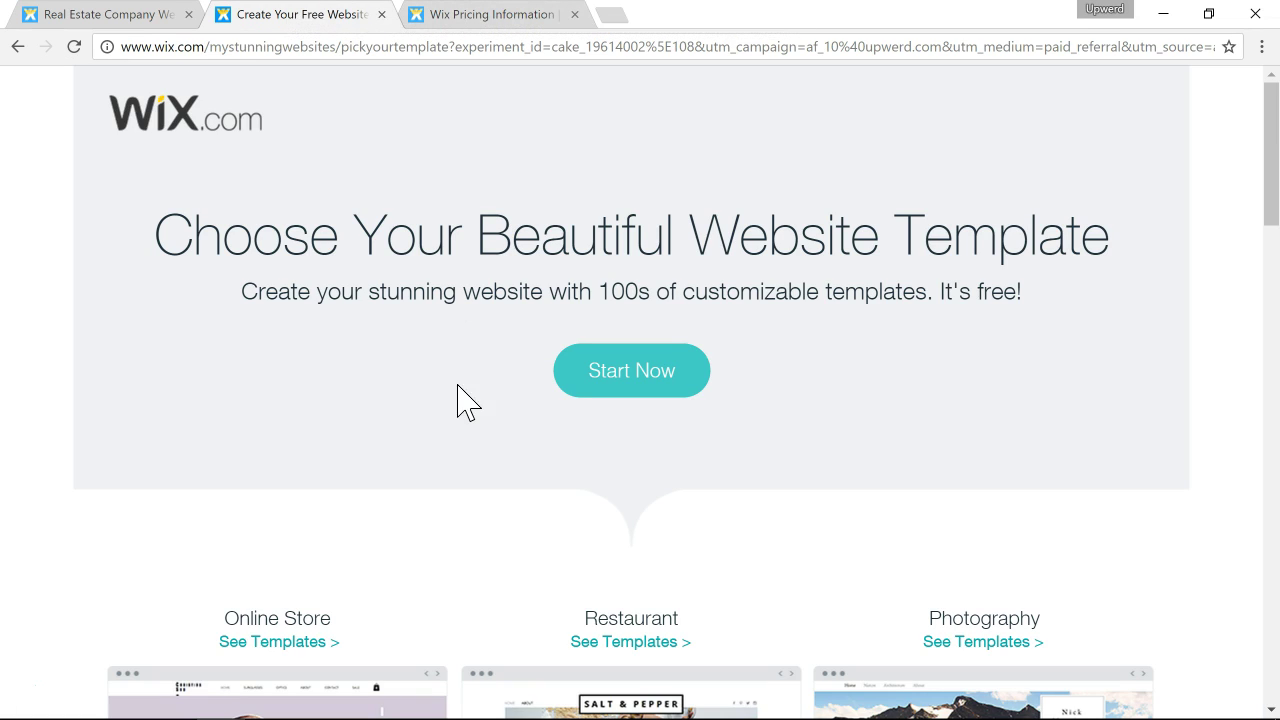
{"action": "left_click", "coordinate": [634, 377]}
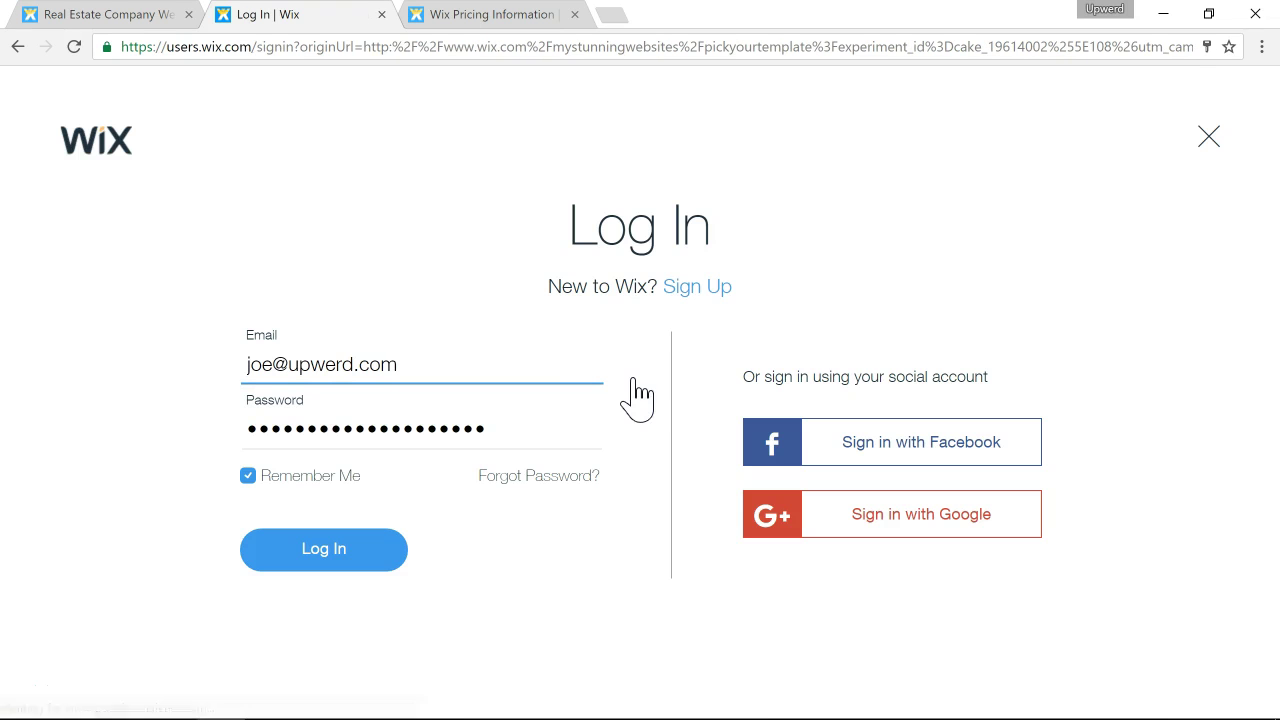
{"action": "left_click", "coordinate": [701, 290]}
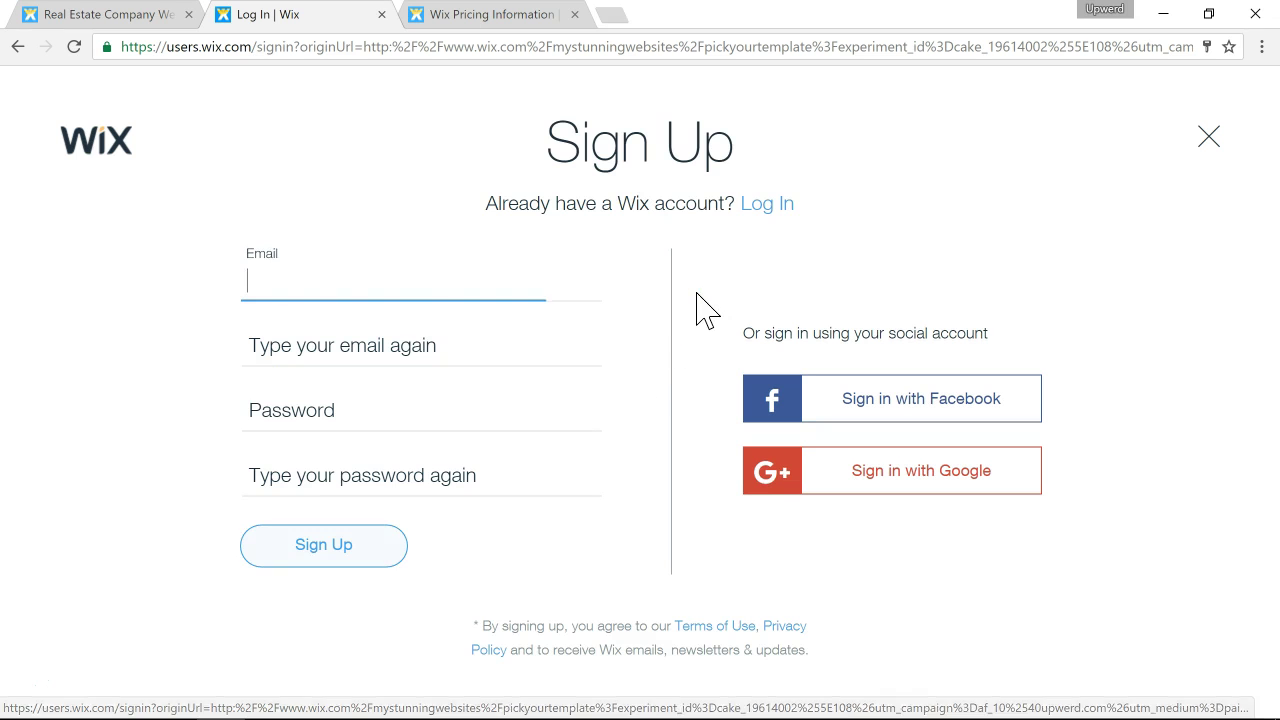
Go over the sign-up form's email confirmation and password fields without filling them in.
{"action": "left_click", "coordinate": [313, 337]}
{"action": "left_click", "coordinate": [314, 409]}
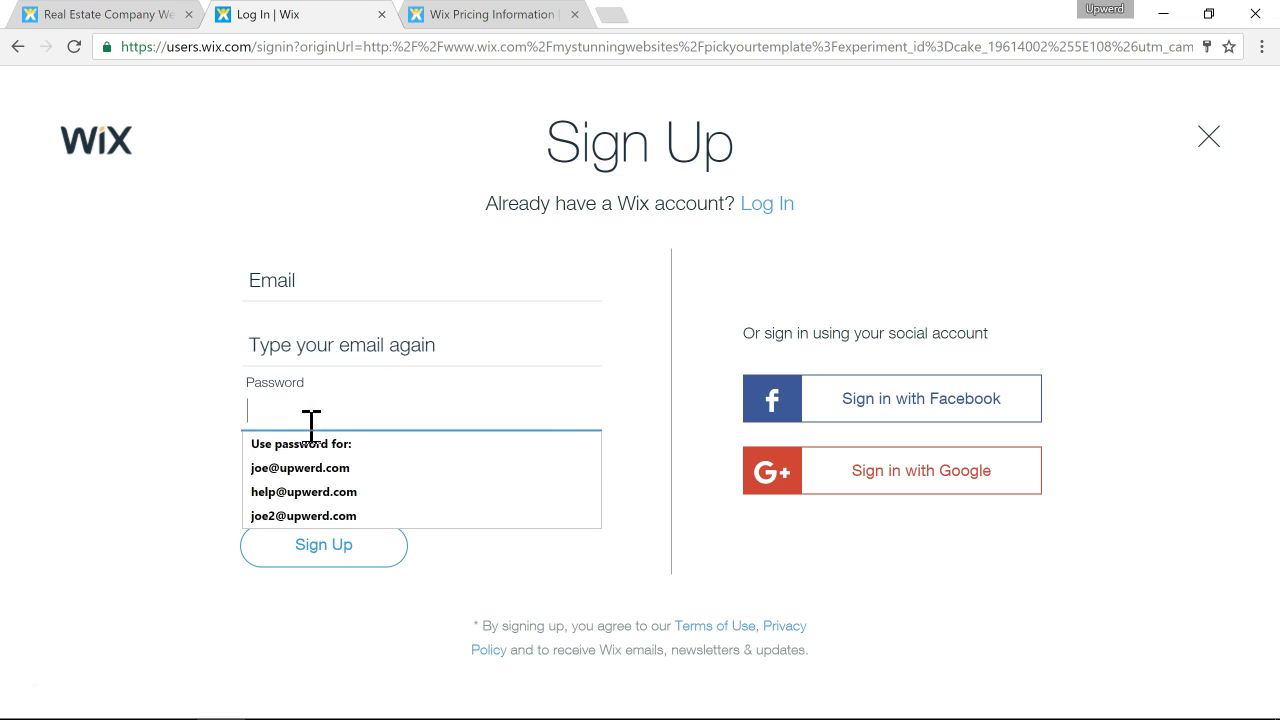
{"action": "left_click", "coordinate": [555, 578]}
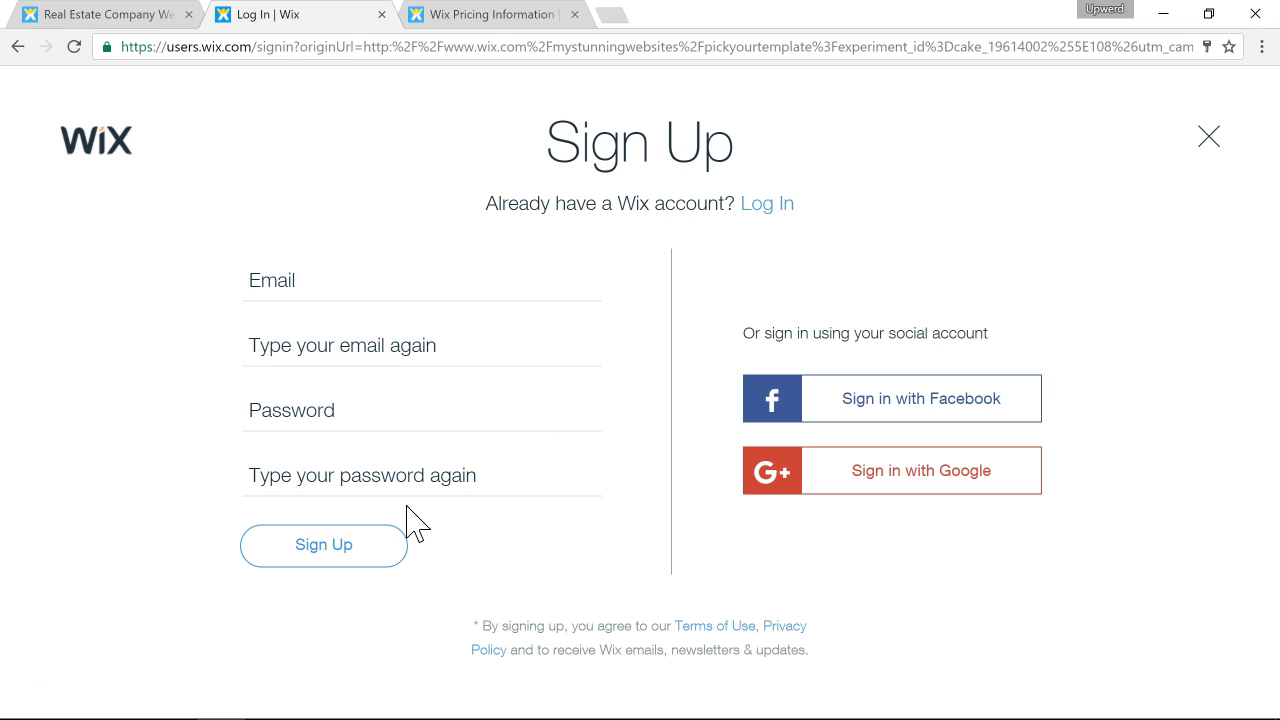
{"action": "left_click", "coordinate": [314, 563]}
Switch back to the login form and log in to the existing account with the prefilled credentials.
{"action": "left_click", "coordinate": [768, 205]}
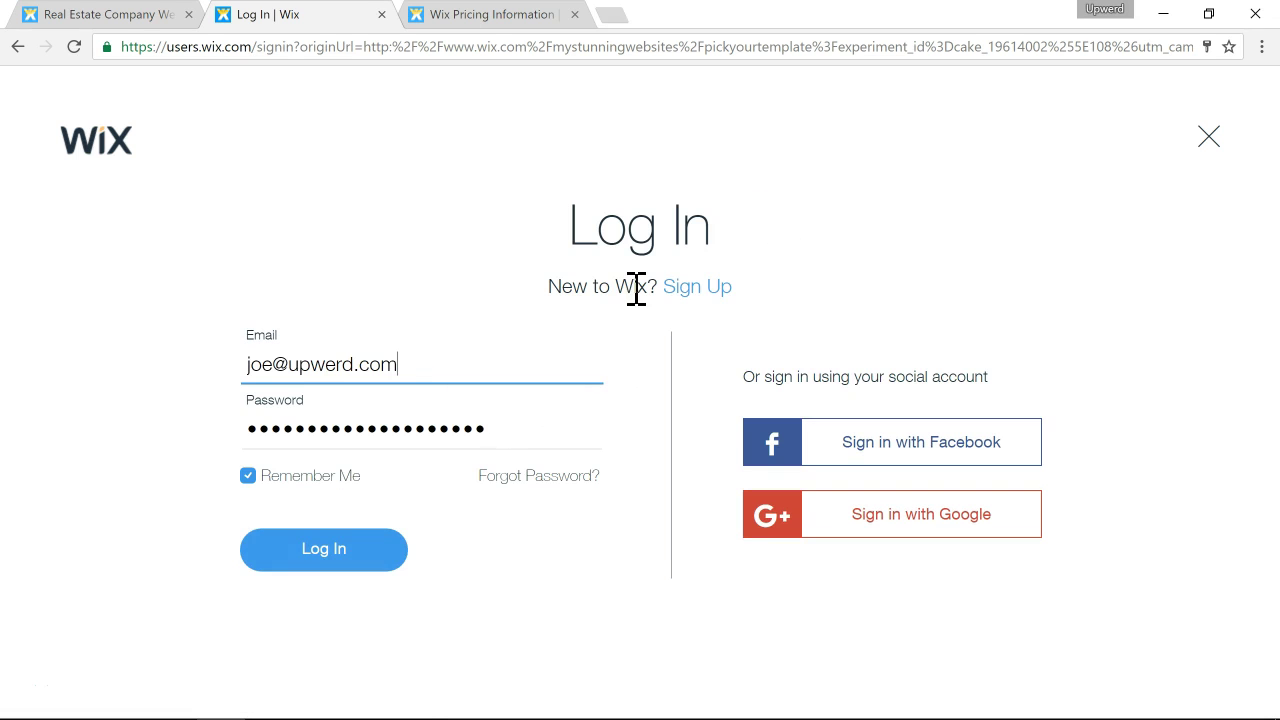
{"action": "left_click", "coordinate": [311, 551]}
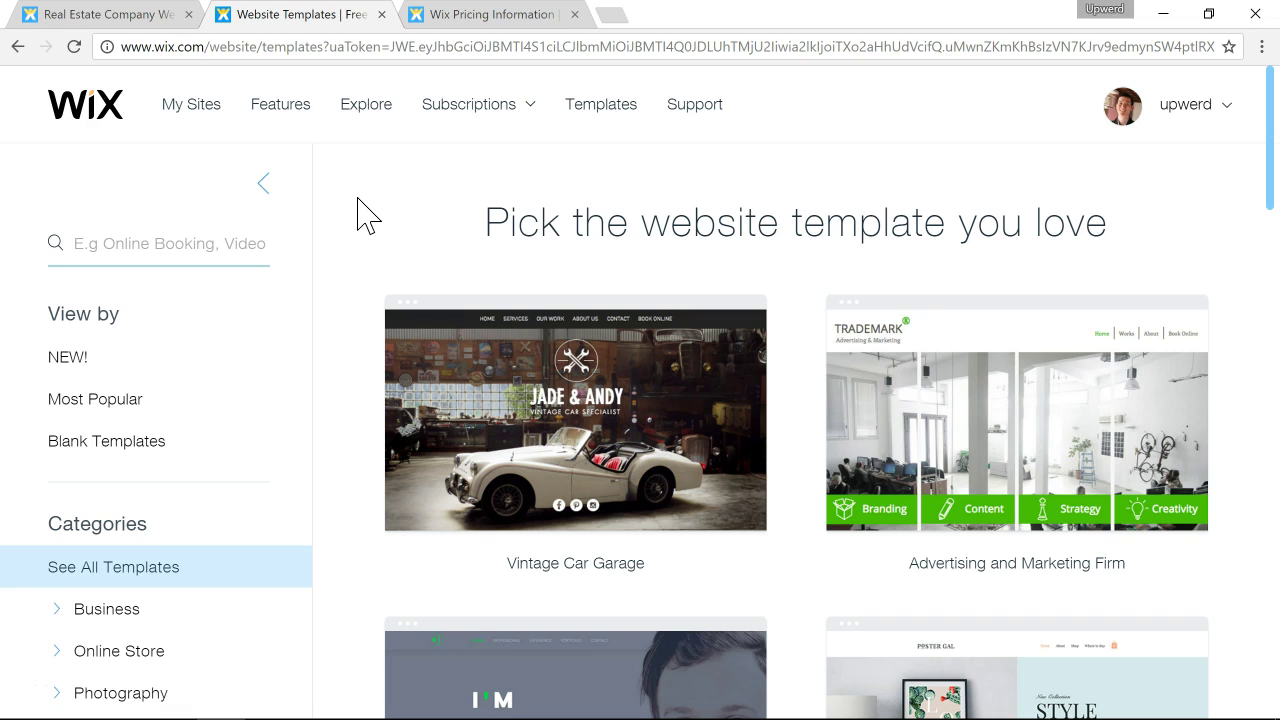
Load upwerd.com/wix in the current tab to return to the template selection page.
{"action": "left_click", "coordinate": [352, 47]}
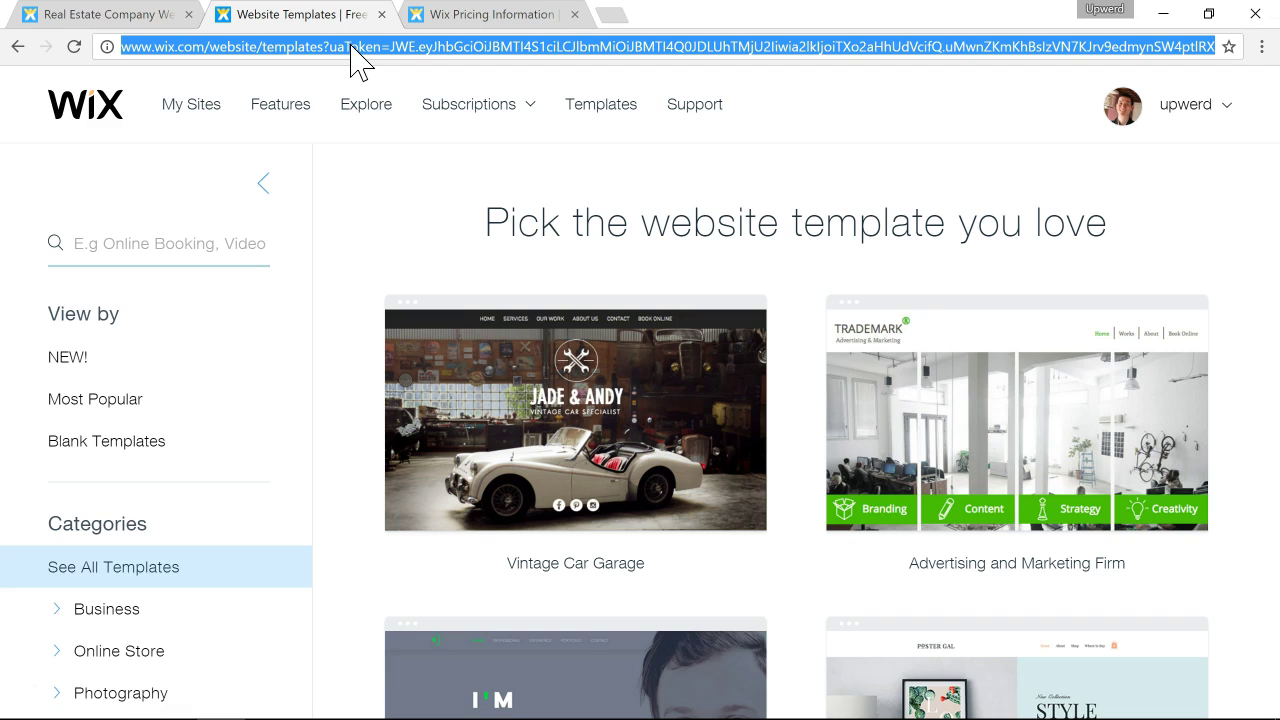
{"action": "type", "text": "upwerd.c"}
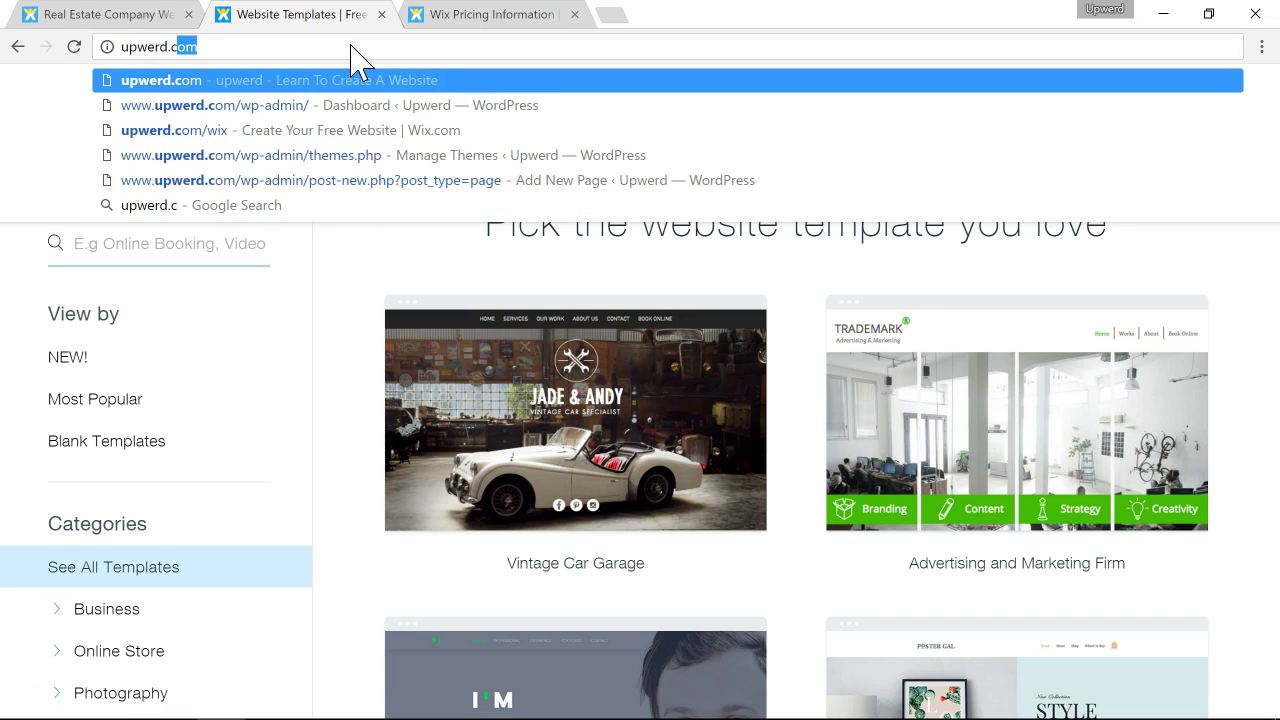
{"action": "type", "text": "om/wix"}
{"action": "key", "text": "Return"}
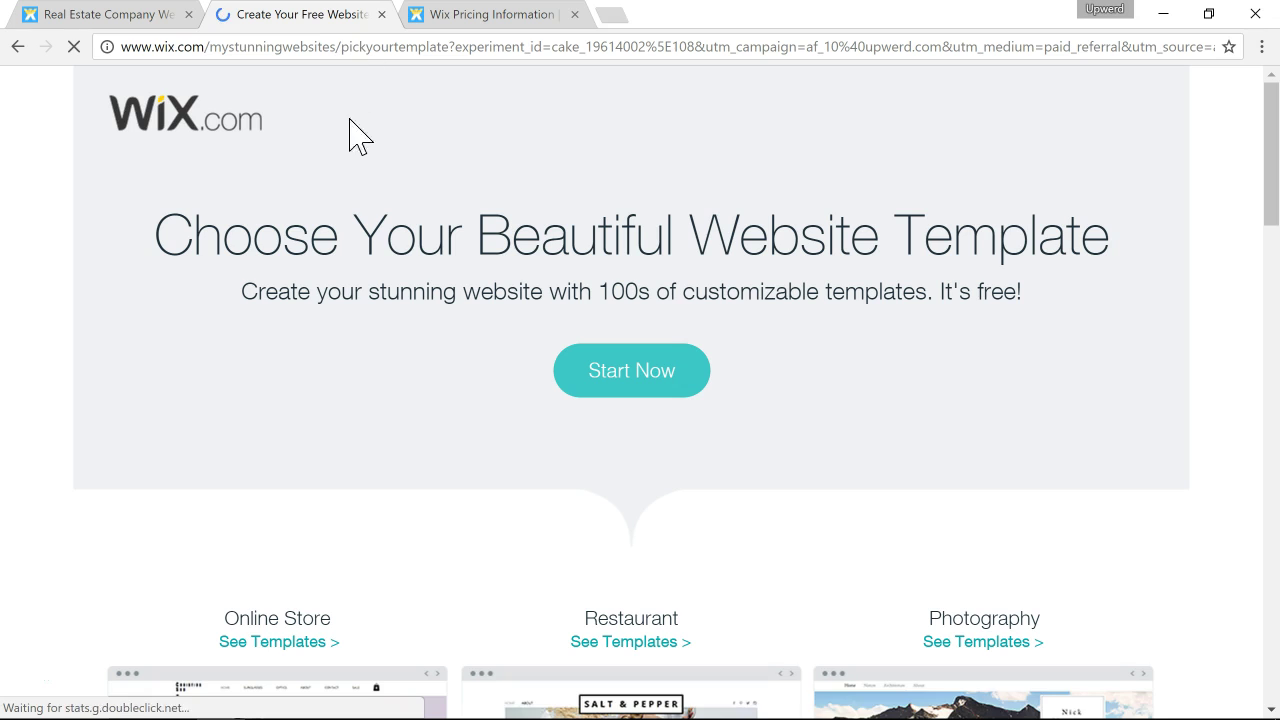
Start from the template selection page and search the template gallery for "real estate".
{"action": "left_click", "coordinate": [622, 378]}
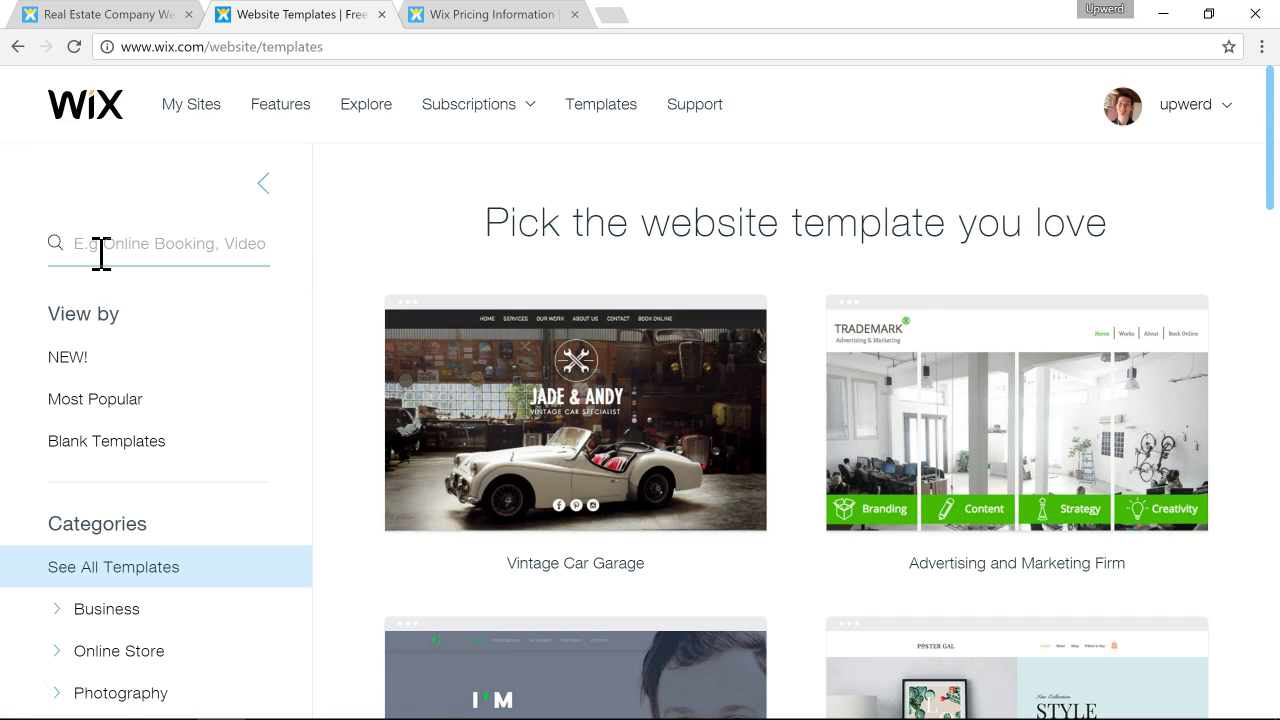
{"action": "mouse_move", "coordinate": [414, 309]}
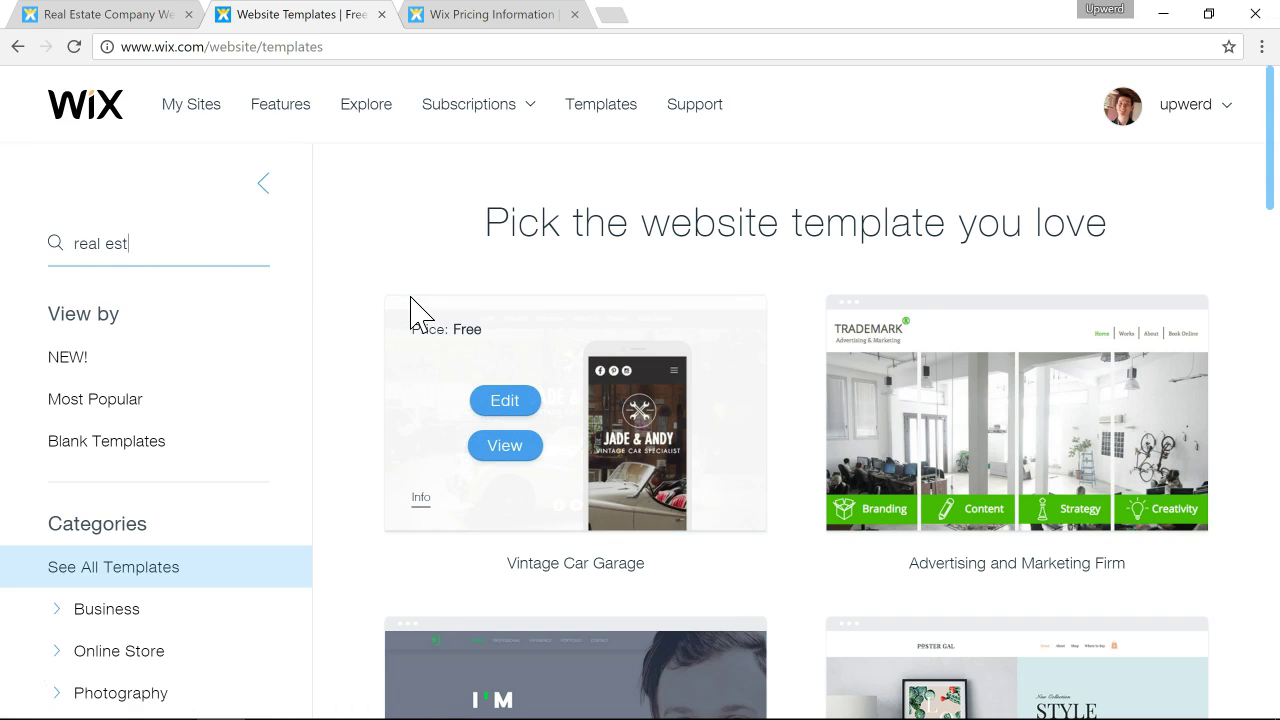
{"action": "key", "text": "Return"}
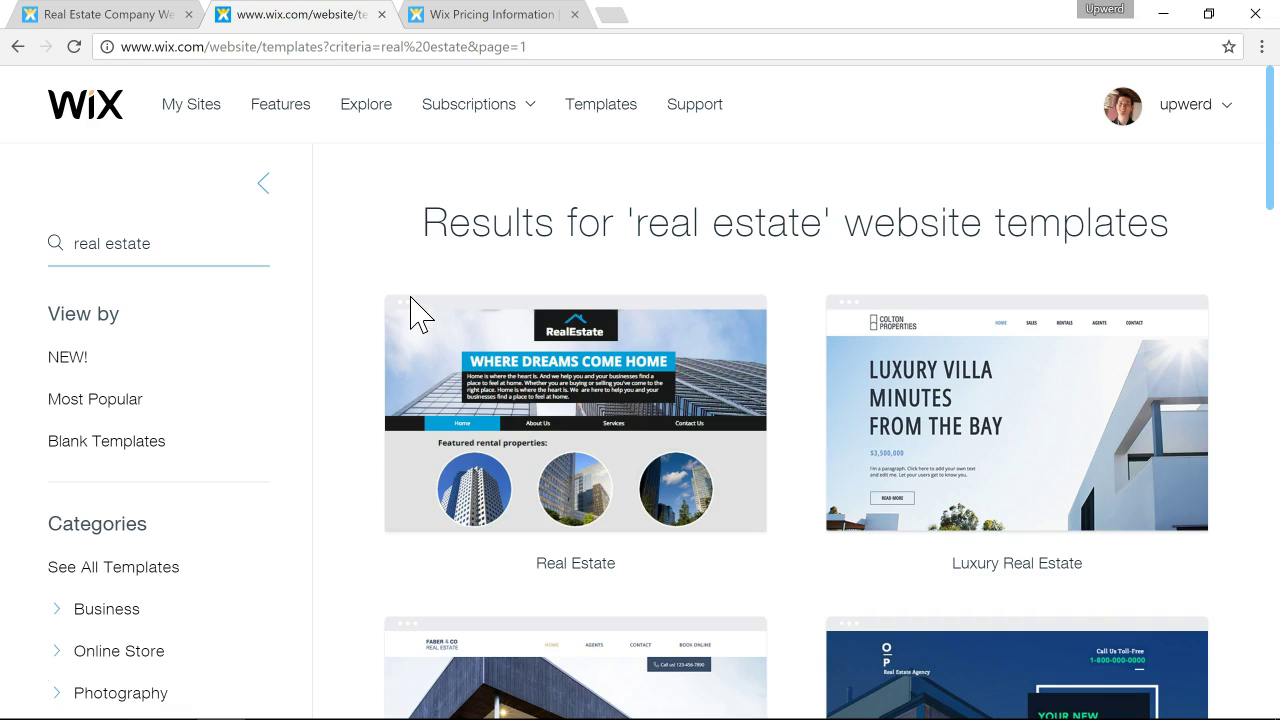
Browse the first page of real estate template results down to the end and back up.
{"action": "scroll", "coordinate": [800, 452], "scroll_direction": "down", "scroll_amount": 1}
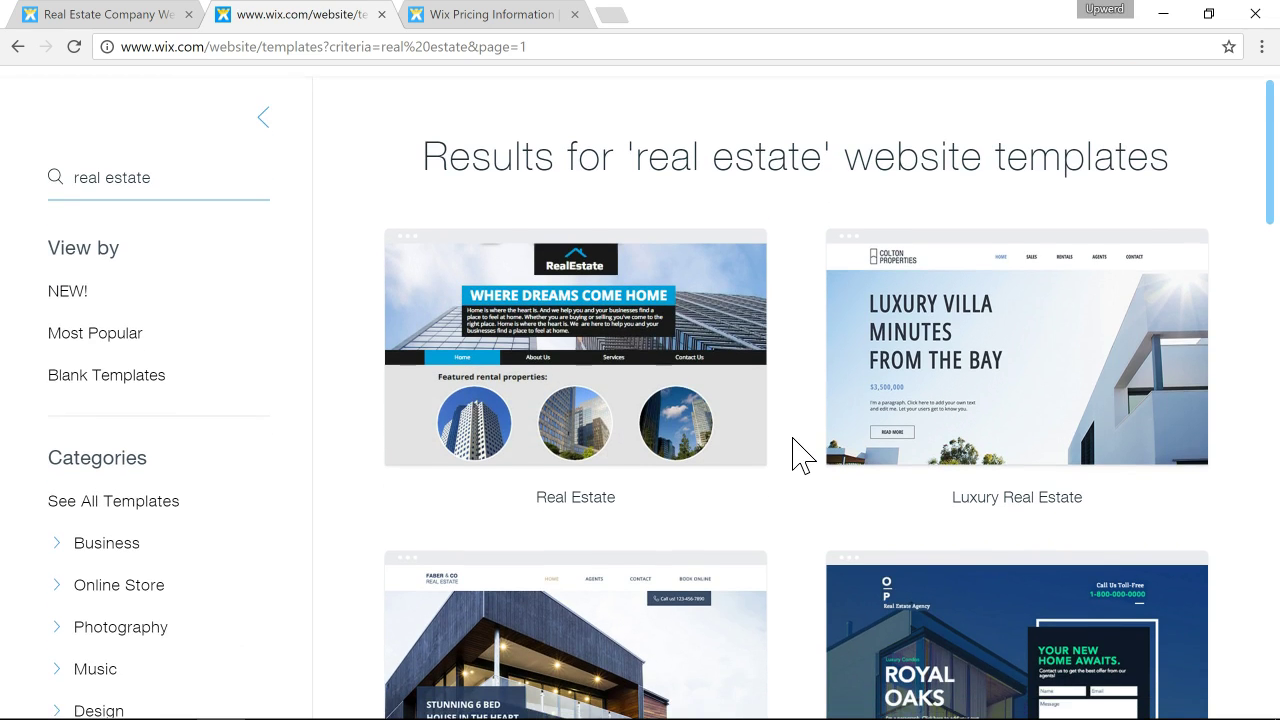
{"action": "scroll", "coordinate": [800, 455], "scroll_direction": "down", "scroll_amount": 3}
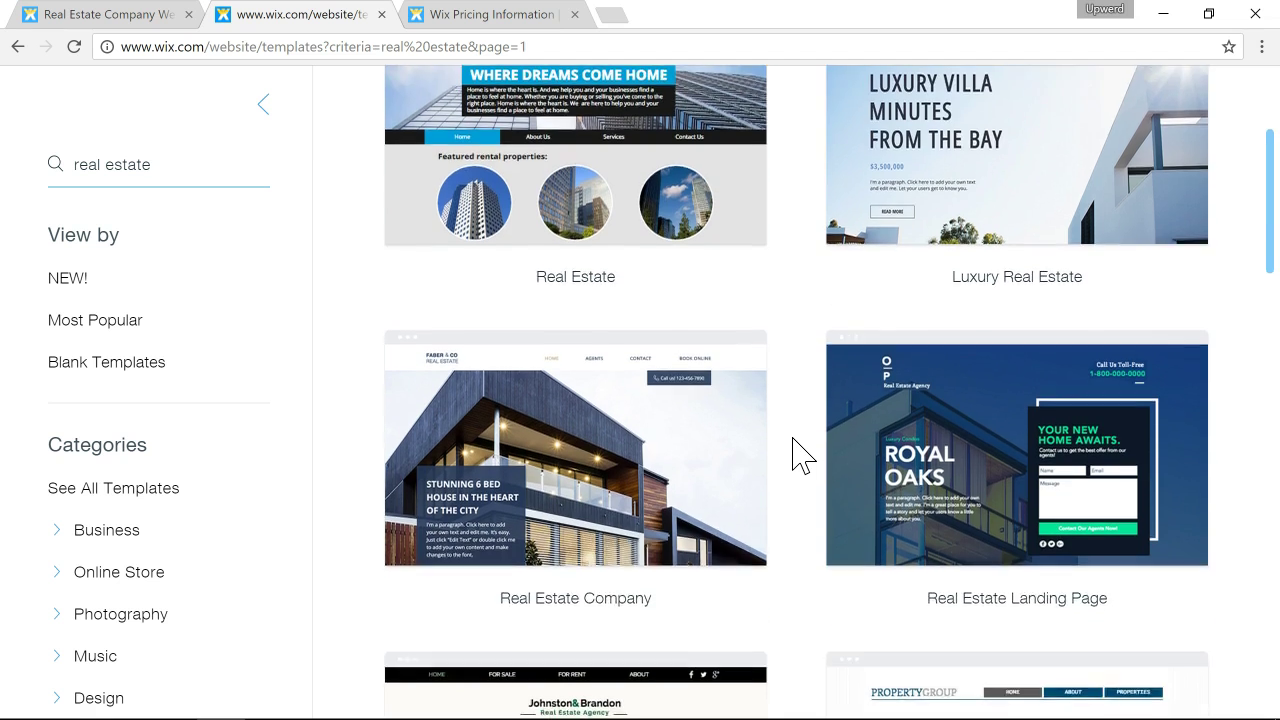
{"action": "scroll", "coordinate": [800, 455], "scroll_direction": "down", "scroll_amount": 3}
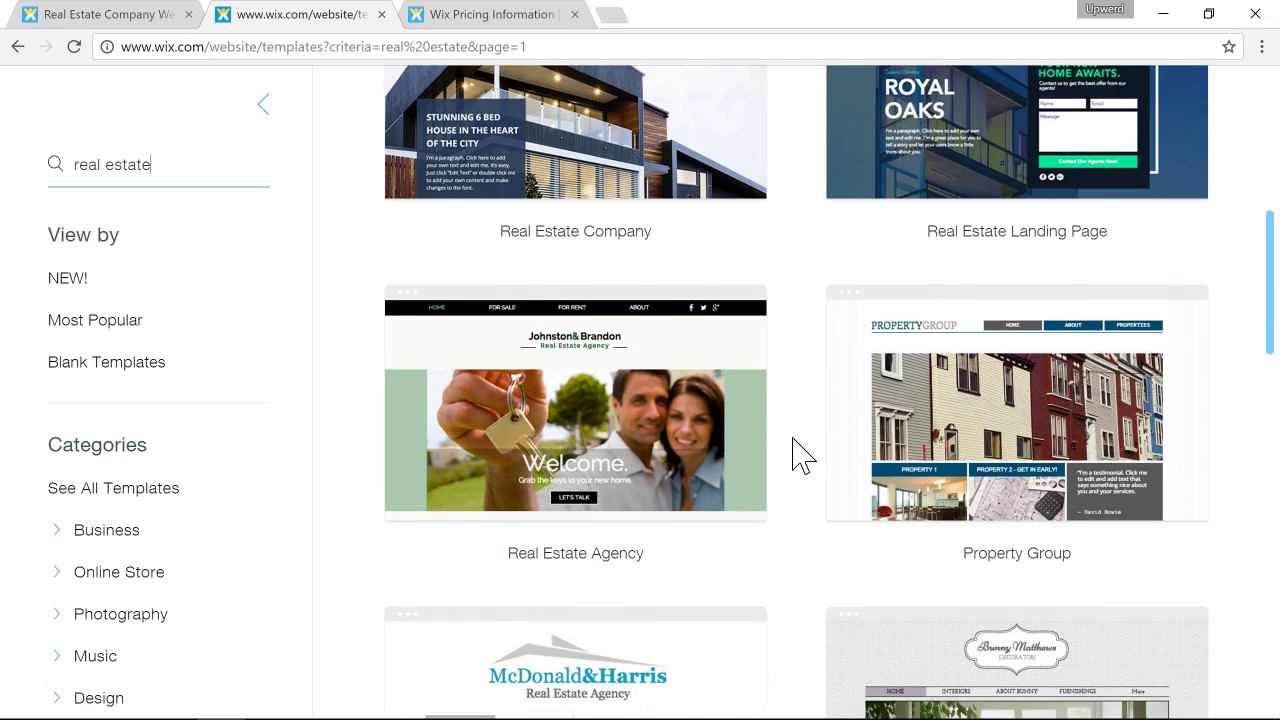
{"action": "scroll", "coordinate": [800, 455], "scroll_direction": "down", "scroll_amount": 5}
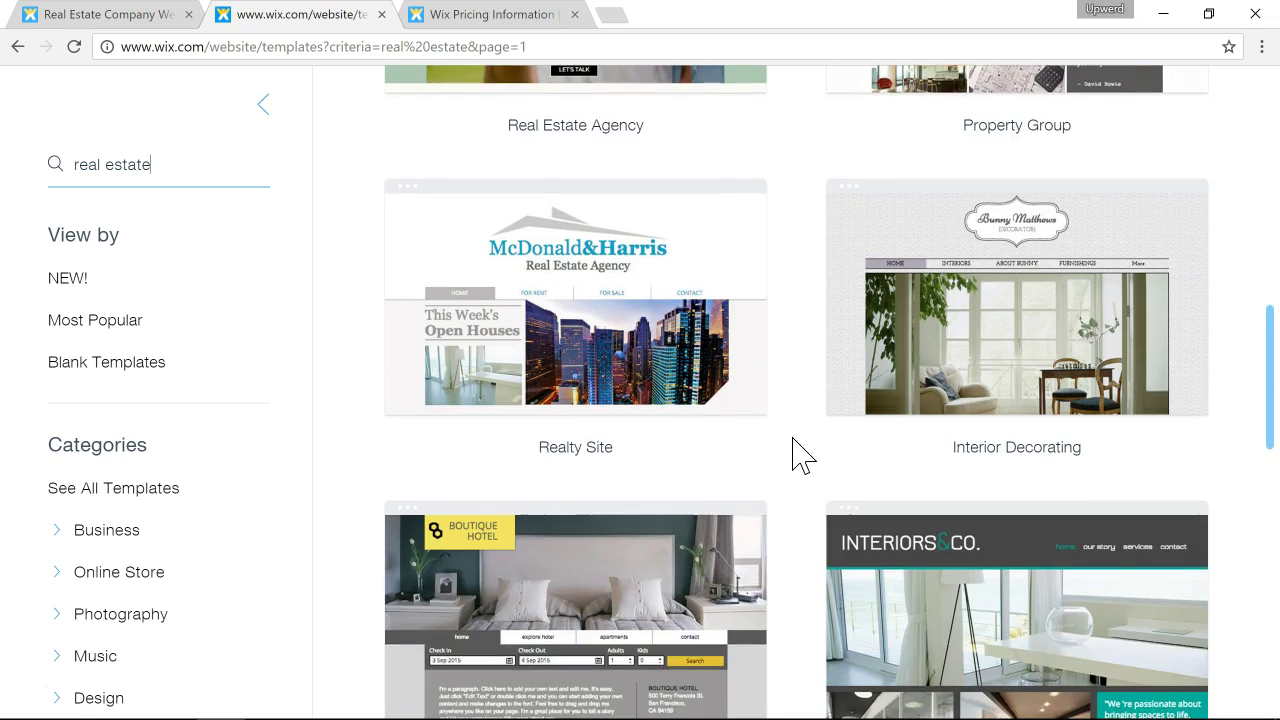
{"action": "scroll", "coordinate": [800, 455], "scroll_direction": "down", "scroll_amount": 4}
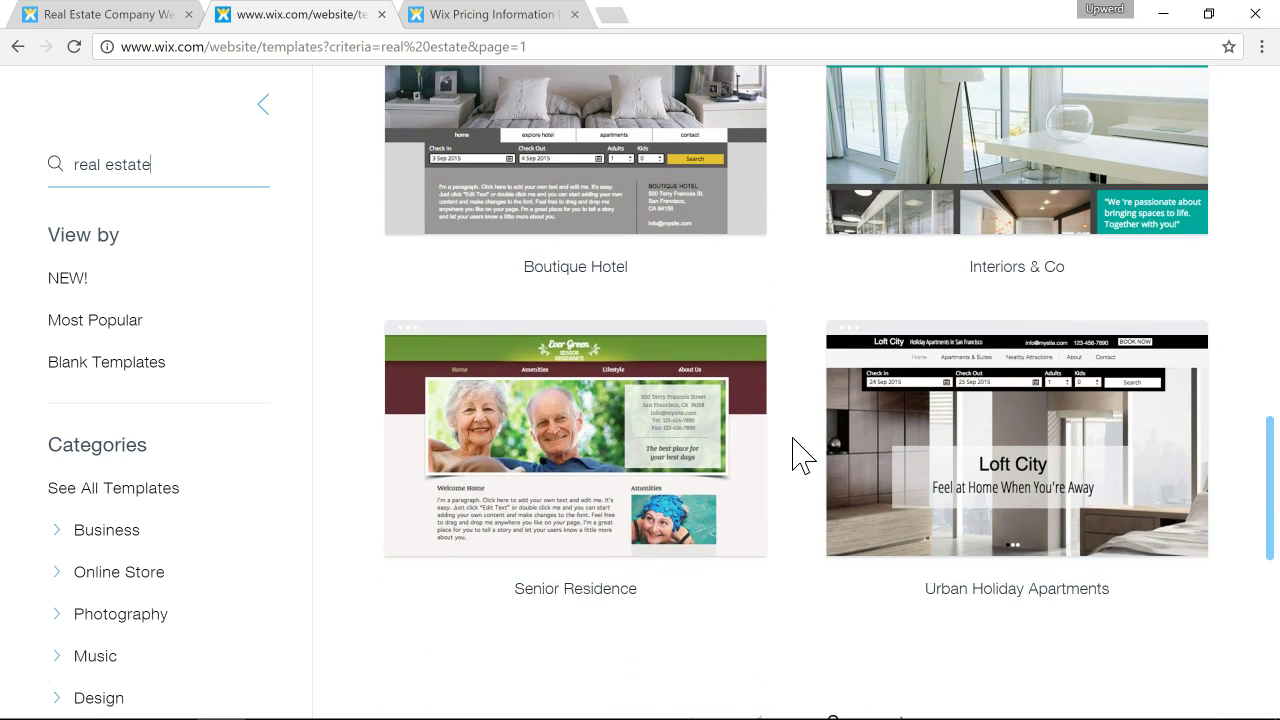
{"action": "scroll", "coordinate": [800, 455], "scroll_direction": "down", "scroll_amount": 1}
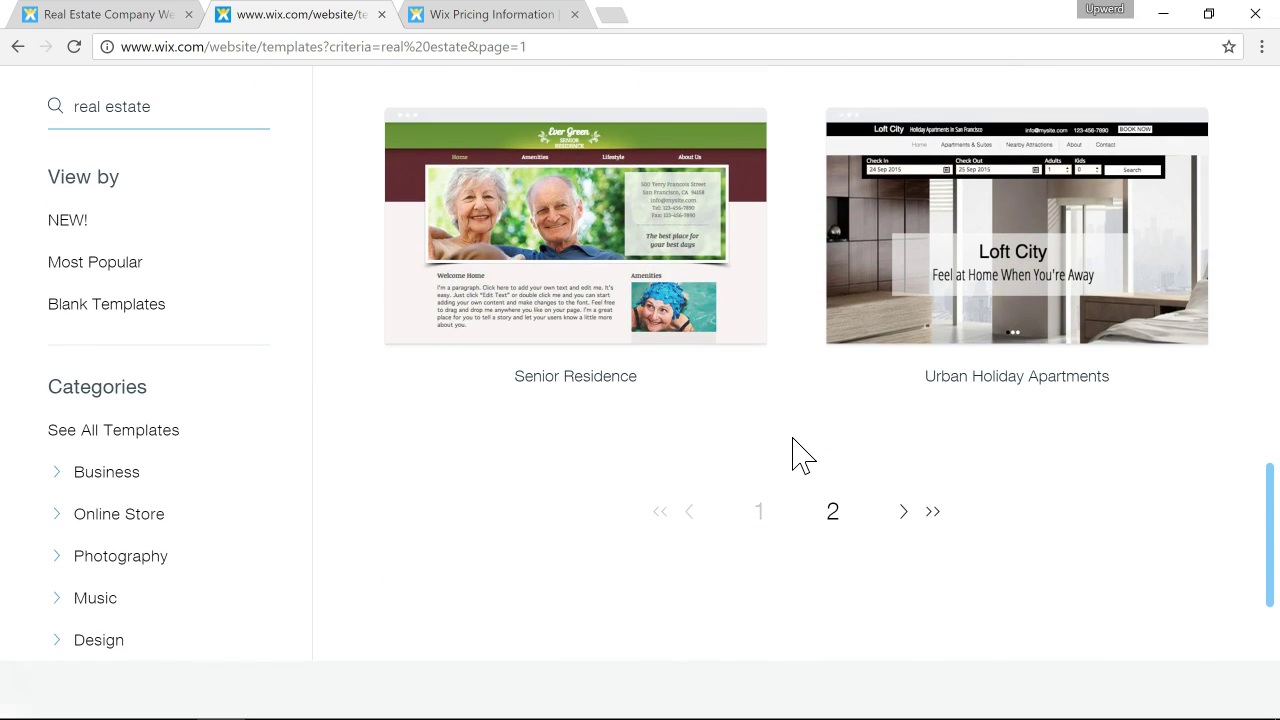
{"action": "scroll", "coordinate": [749, 451], "scroll_direction": "up", "scroll_amount": 2}
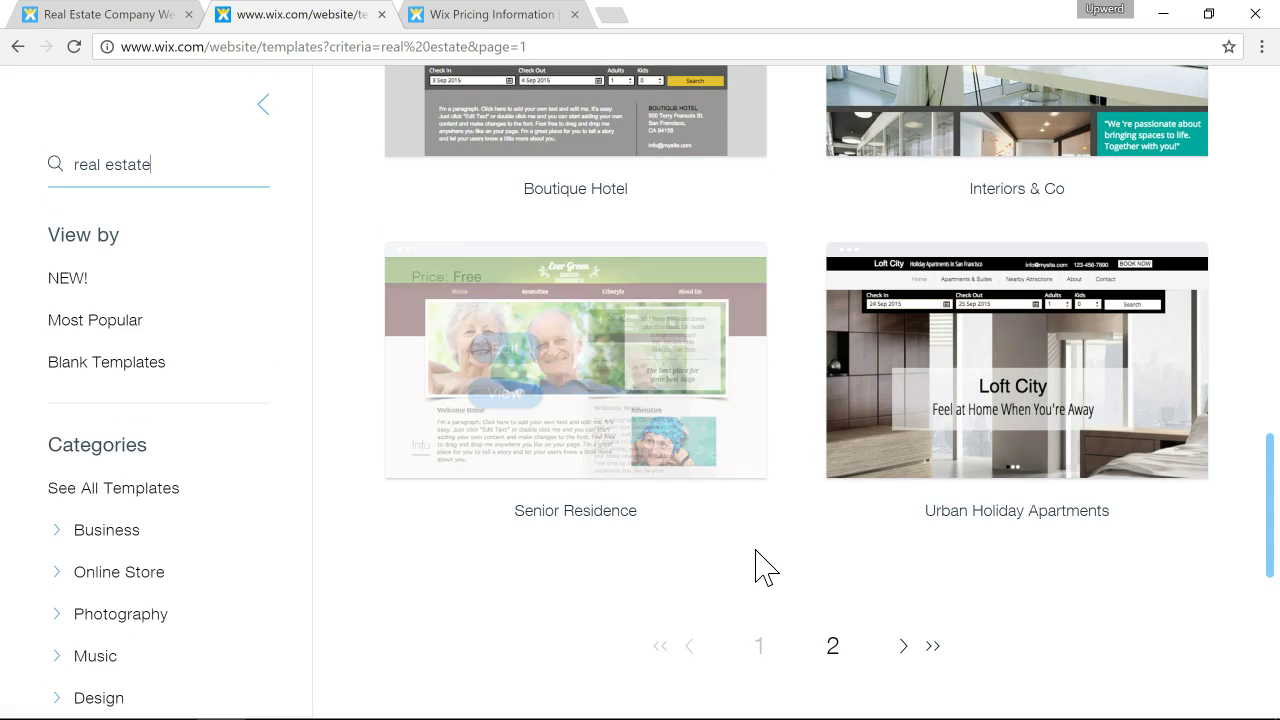
{"action": "scroll", "coordinate": [757, 565], "scroll_direction": "up", "scroll_amount": 4}
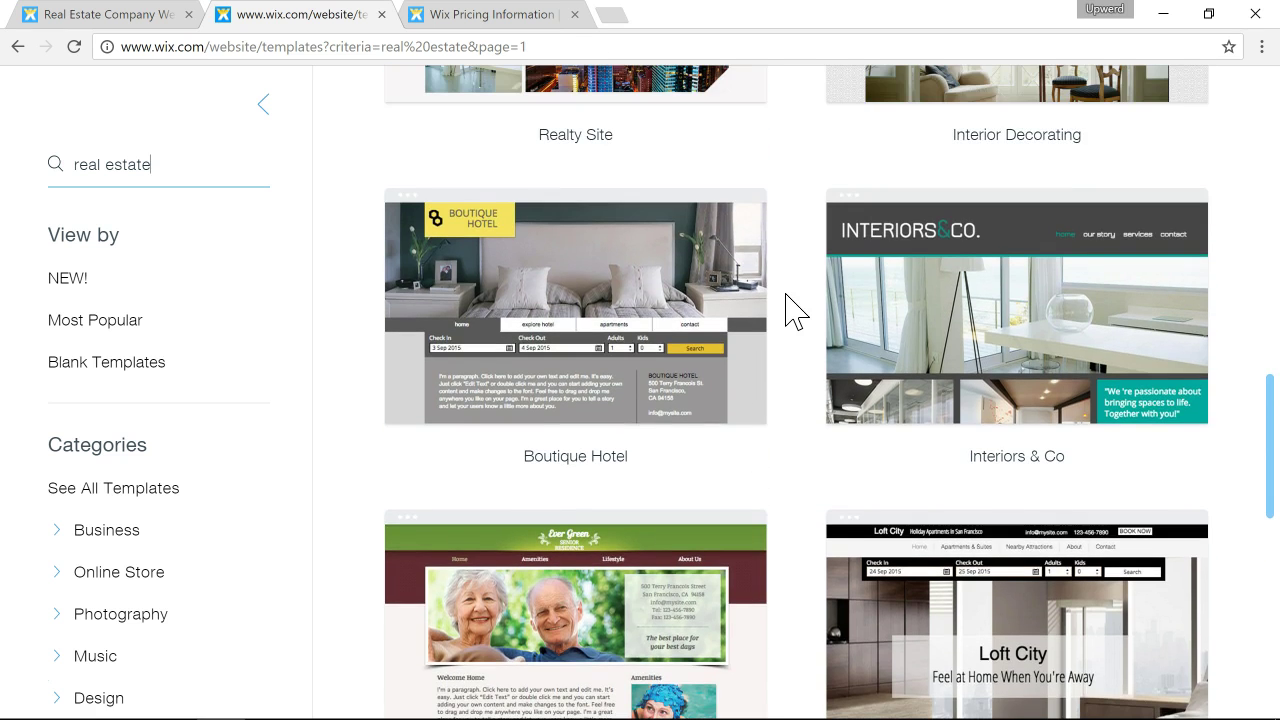
{"action": "scroll", "coordinate": [790, 310], "scroll_direction": "up", "scroll_amount": 12}
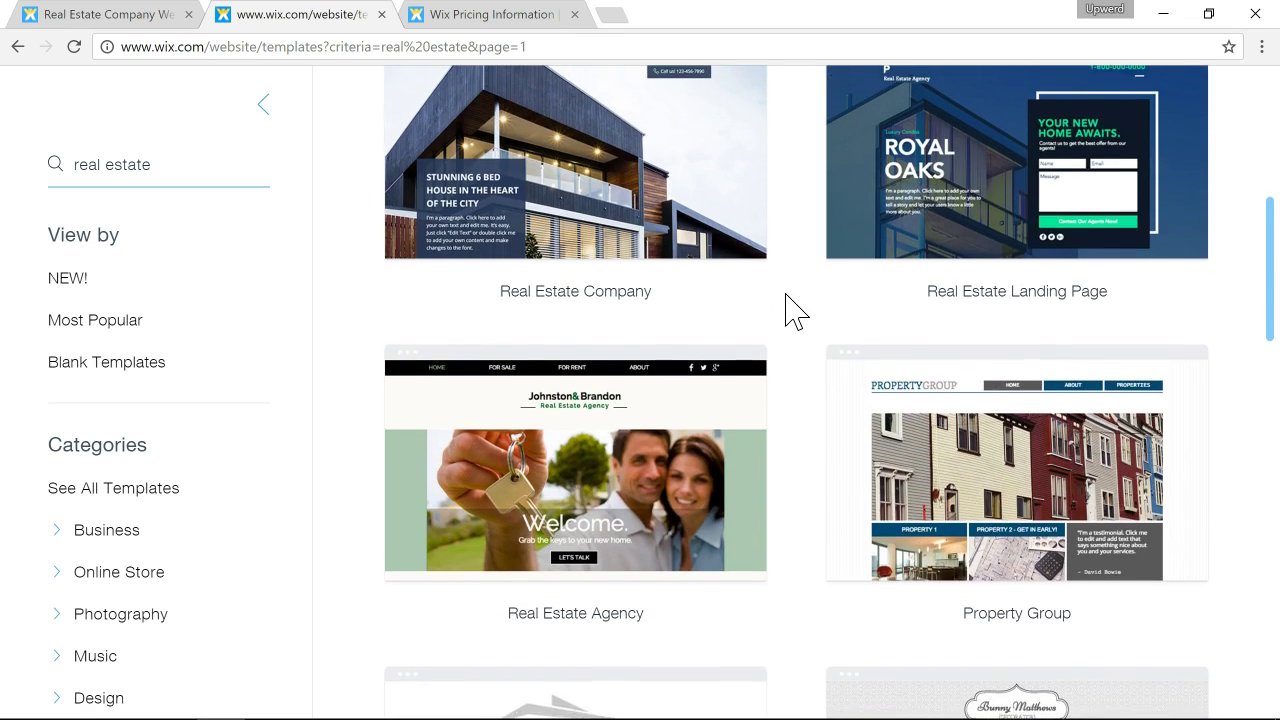
{"action": "scroll", "coordinate": [792, 310], "scroll_direction": "up", "scroll_amount": 2}
{"action": "scroll", "coordinate": [780, 402], "scroll_direction": "up", "scroll_amount": 5}
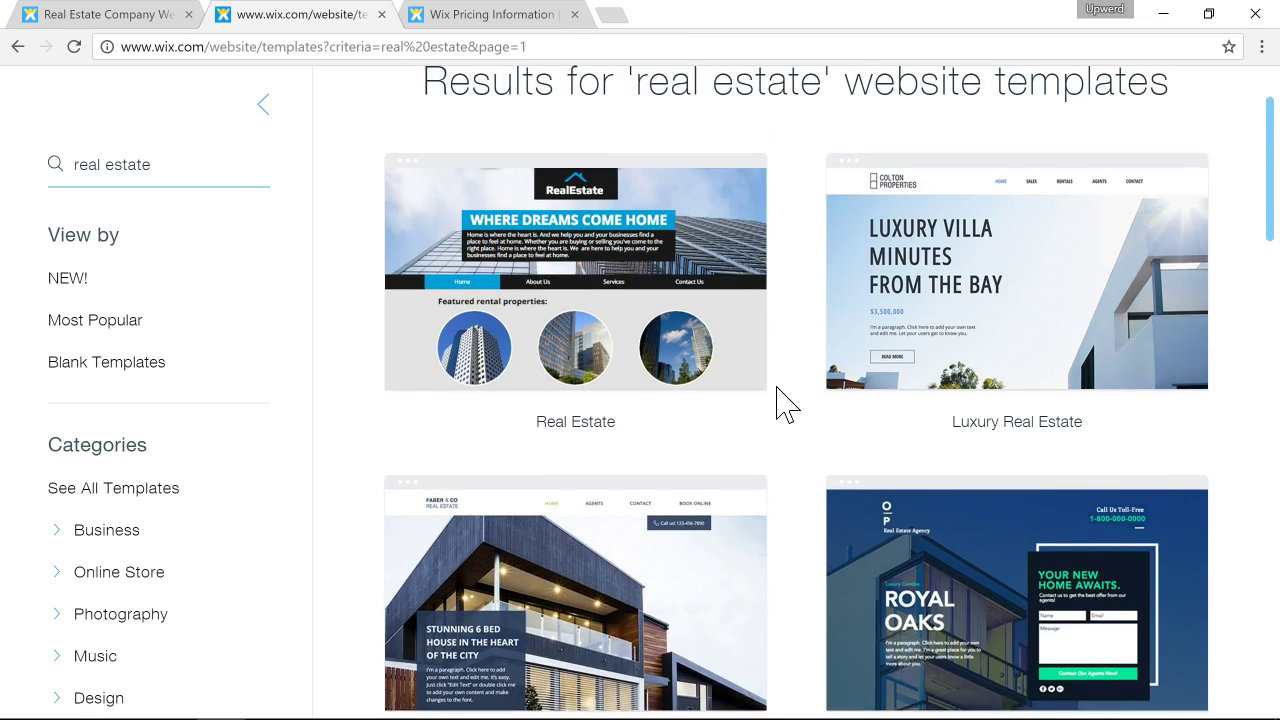
Open the Real Estate Company template for editing and look over its home page in the editor.
{"action": "scroll", "coordinate": [777, 402], "scroll_direction": "down", "scroll_amount": 3}
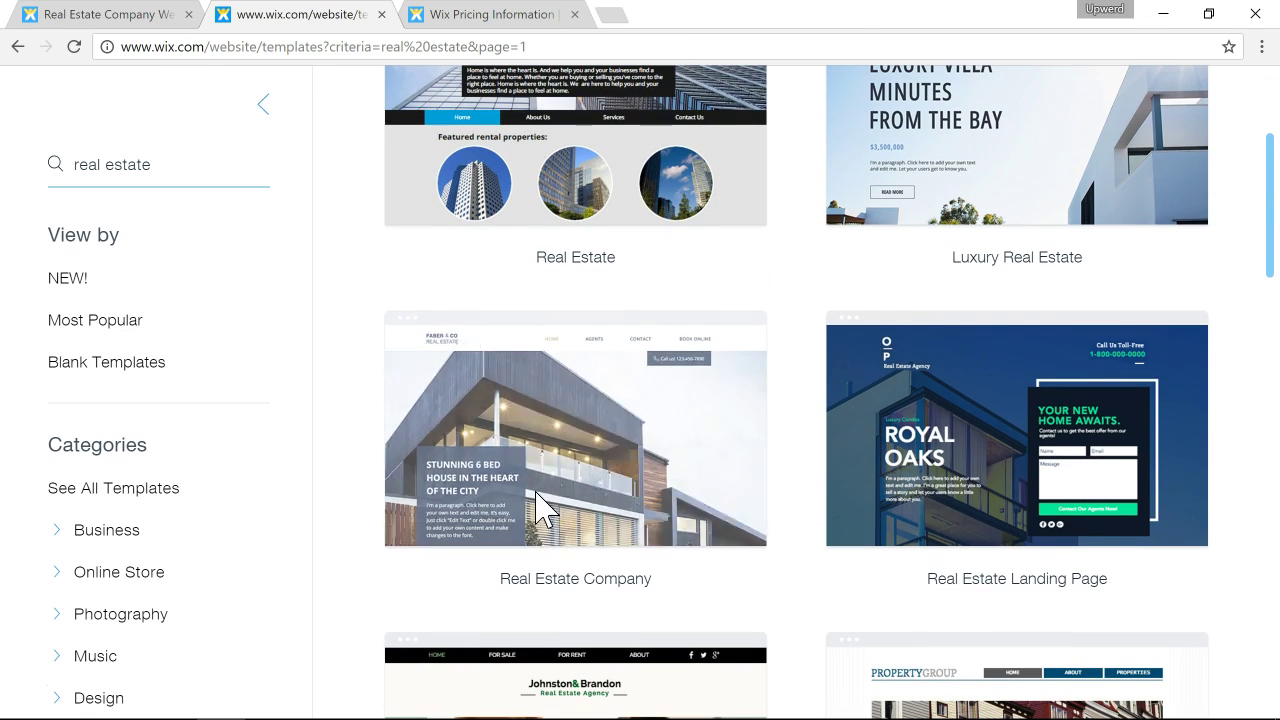
{"action": "mouse_move", "coordinate": [537, 494]}
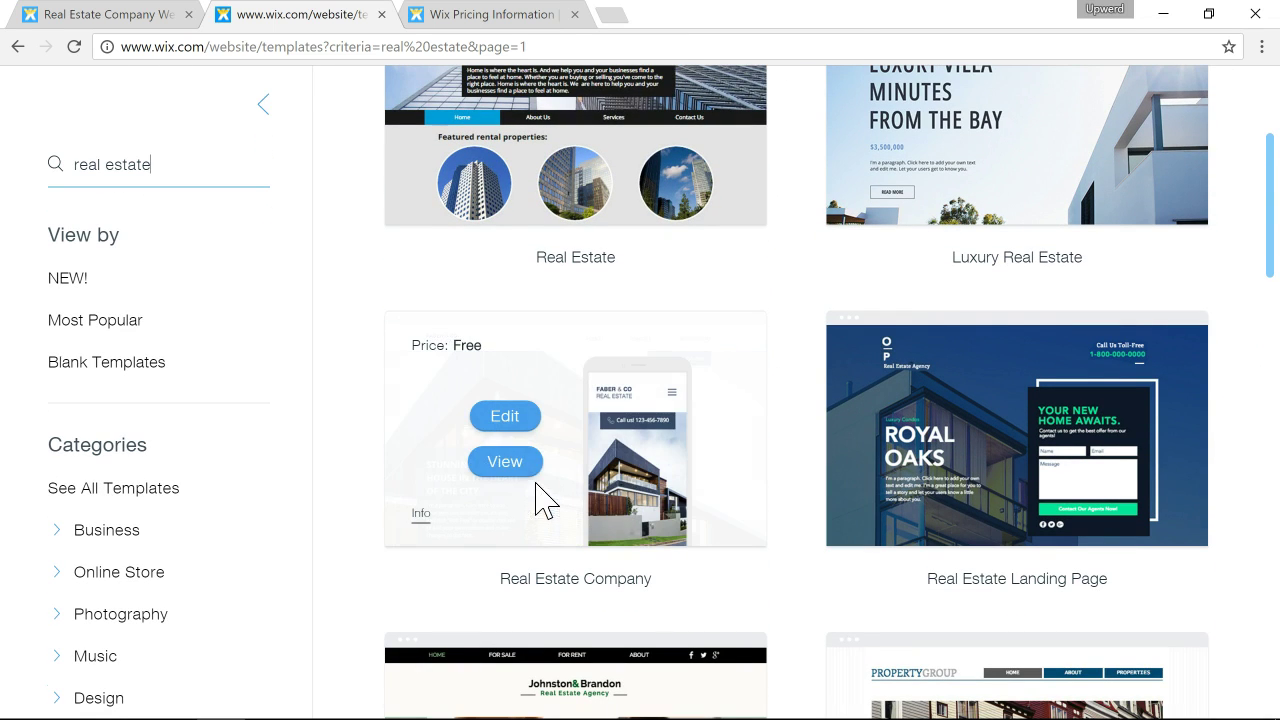
{"action": "left_click", "coordinate": [505, 417]}
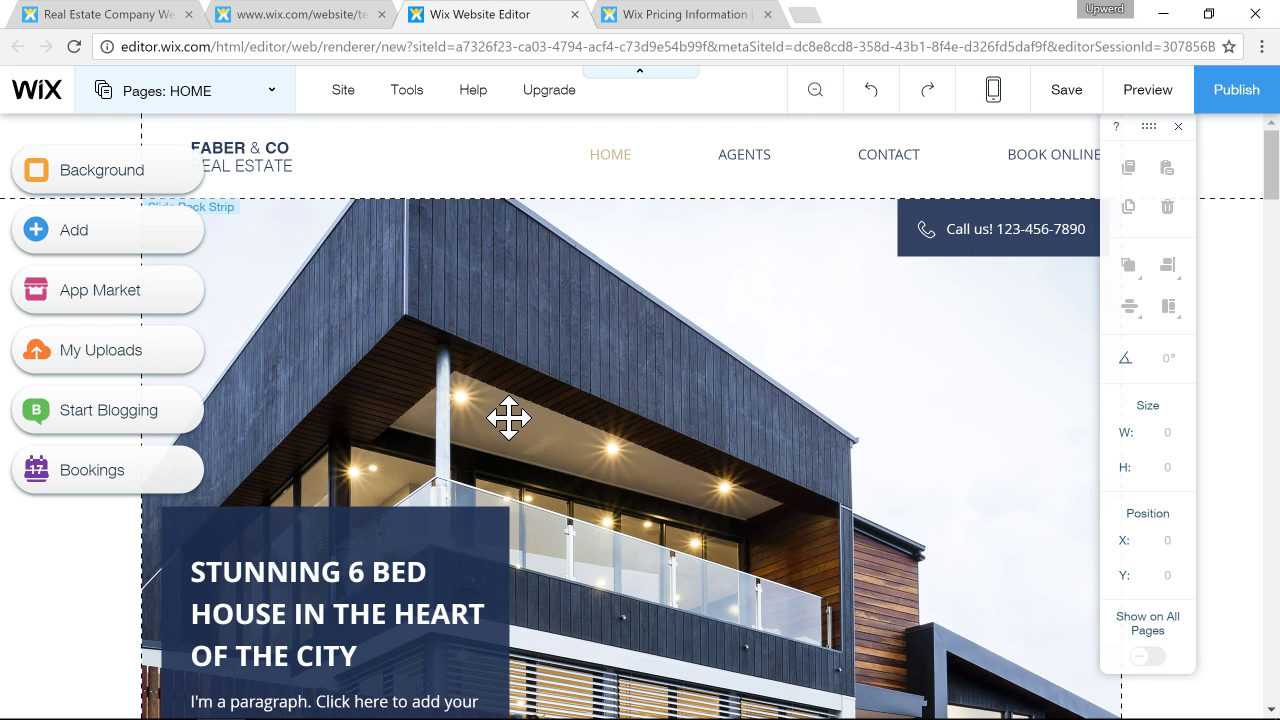
{"action": "scroll", "coordinate": [509, 418], "scroll_direction": "down", "scroll_amount": 3}
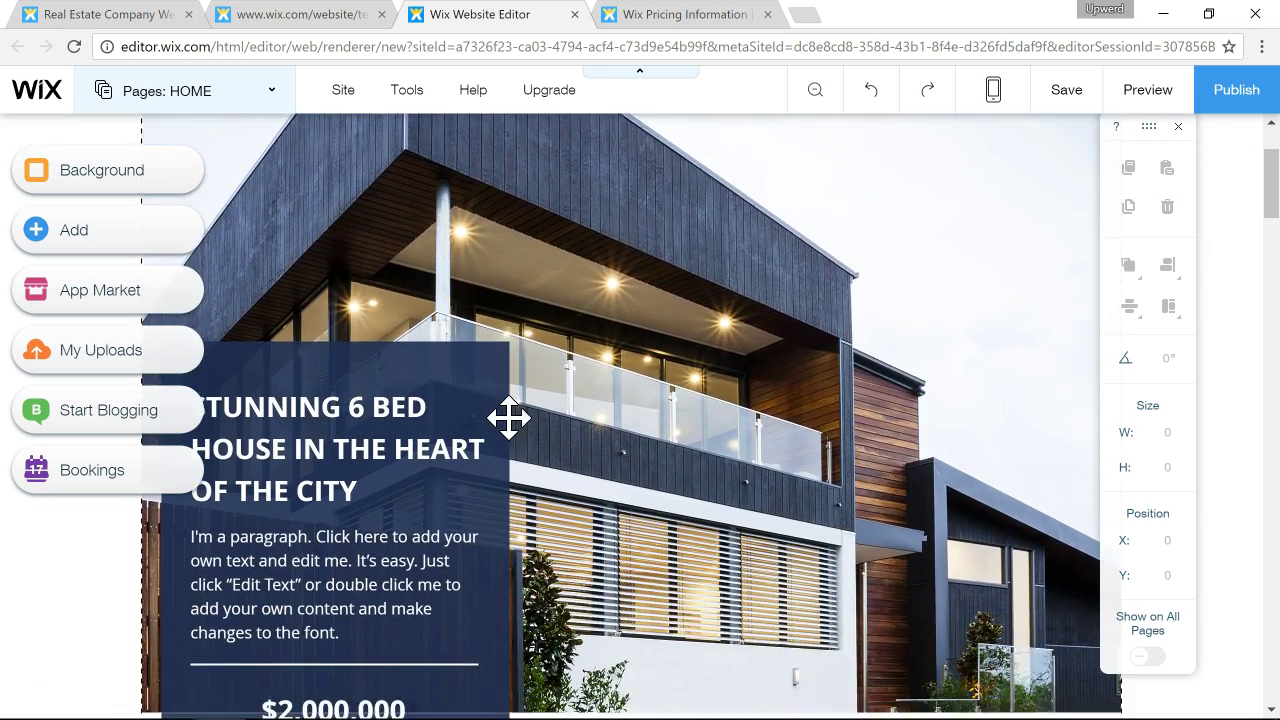
{"action": "scroll", "coordinate": [509, 418], "scroll_direction": "down", "scroll_amount": 10}
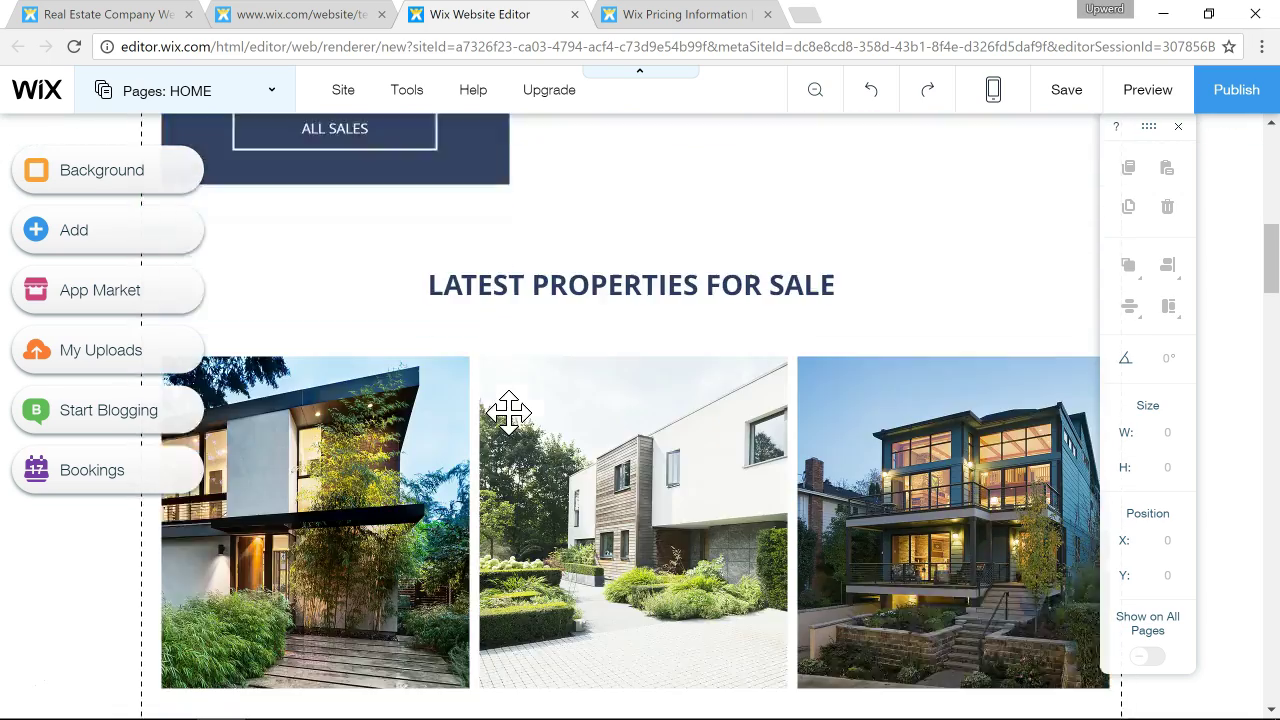
Look over the home page's sale and rental sections and open the image chooser for the Chase Avenue photo.
{"action": "scroll", "coordinate": [509, 412], "scroll_direction": "down", "scroll_amount": 9}
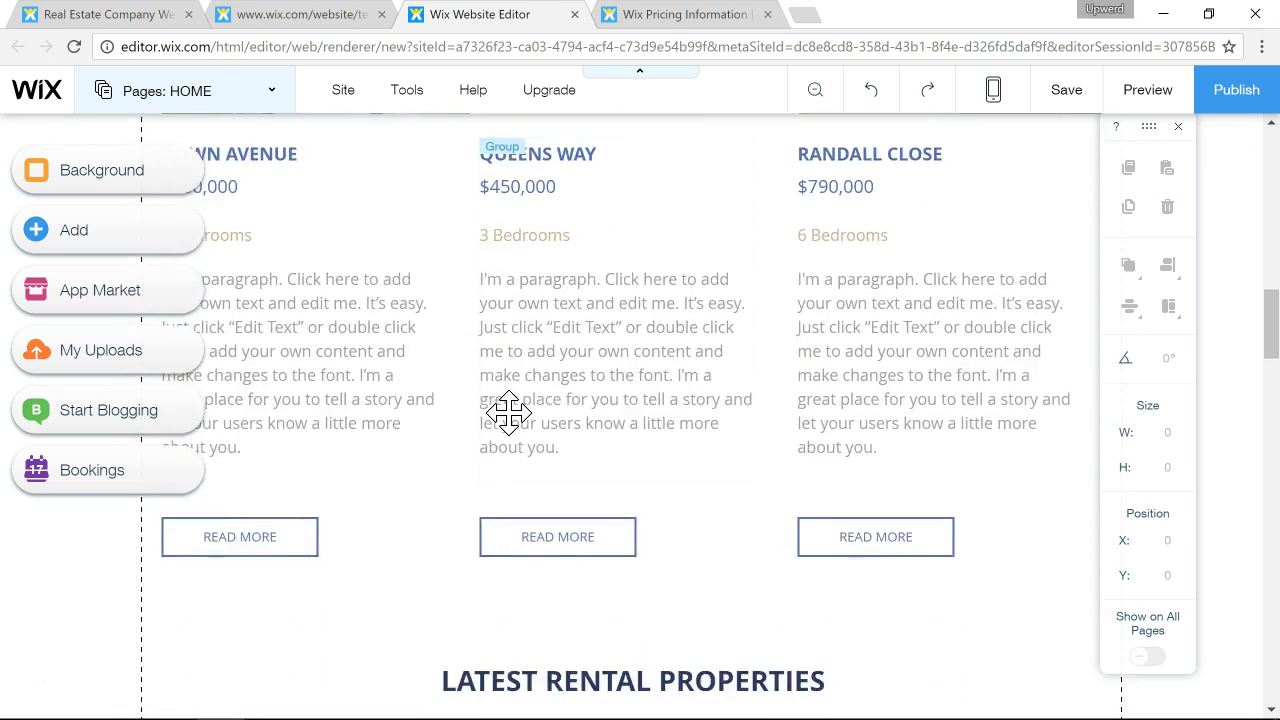
{"action": "scroll", "coordinate": [509, 412], "scroll_direction": "down", "scroll_amount": 15}
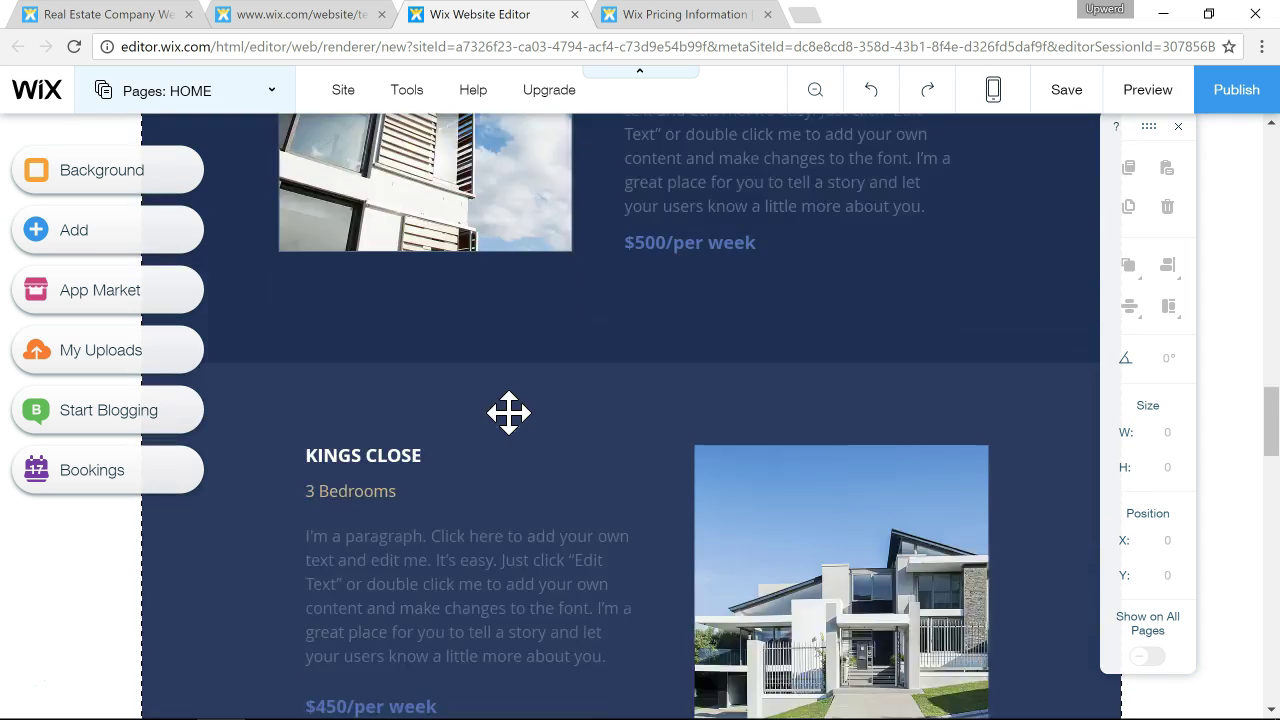
{"action": "scroll", "coordinate": [509, 412], "scroll_direction": "down", "scroll_amount": 15}
{"action": "scroll", "coordinate": [509, 412], "scroll_direction": "up", "scroll_amount": 15}
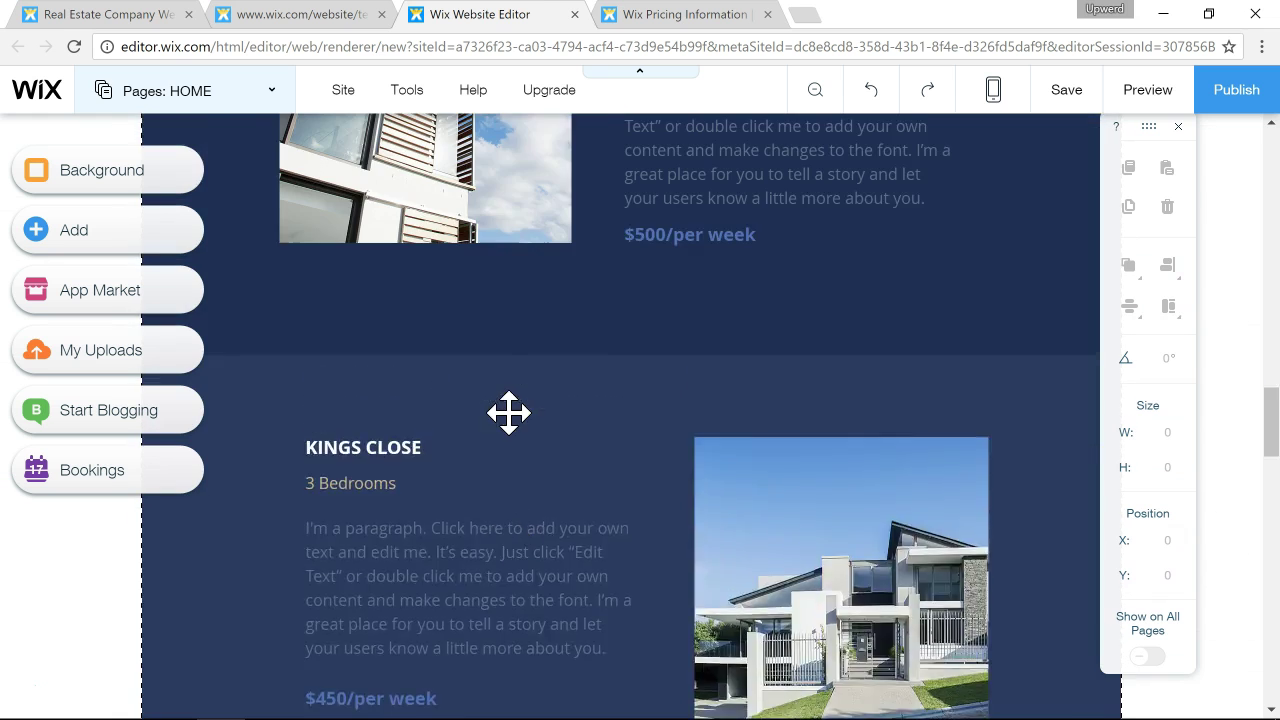
{"action": "scroll", "coordinate": [509, 412], "scroll_direction": "up", "scroll_amount": 3}
{"action": "left_click", "coordinate": [457, 366]}
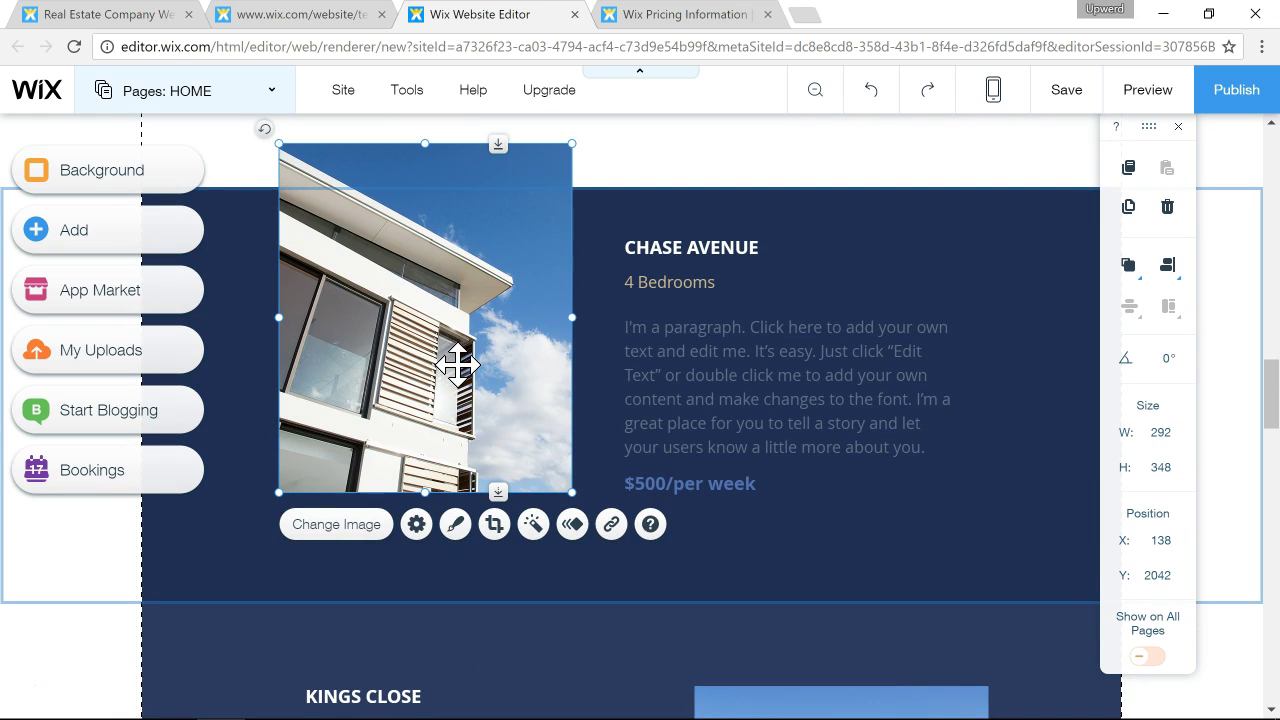
{"action": "scroll", "coordinate": [670, 325], "scroll_direction": "up", "scroll_amount": 2}
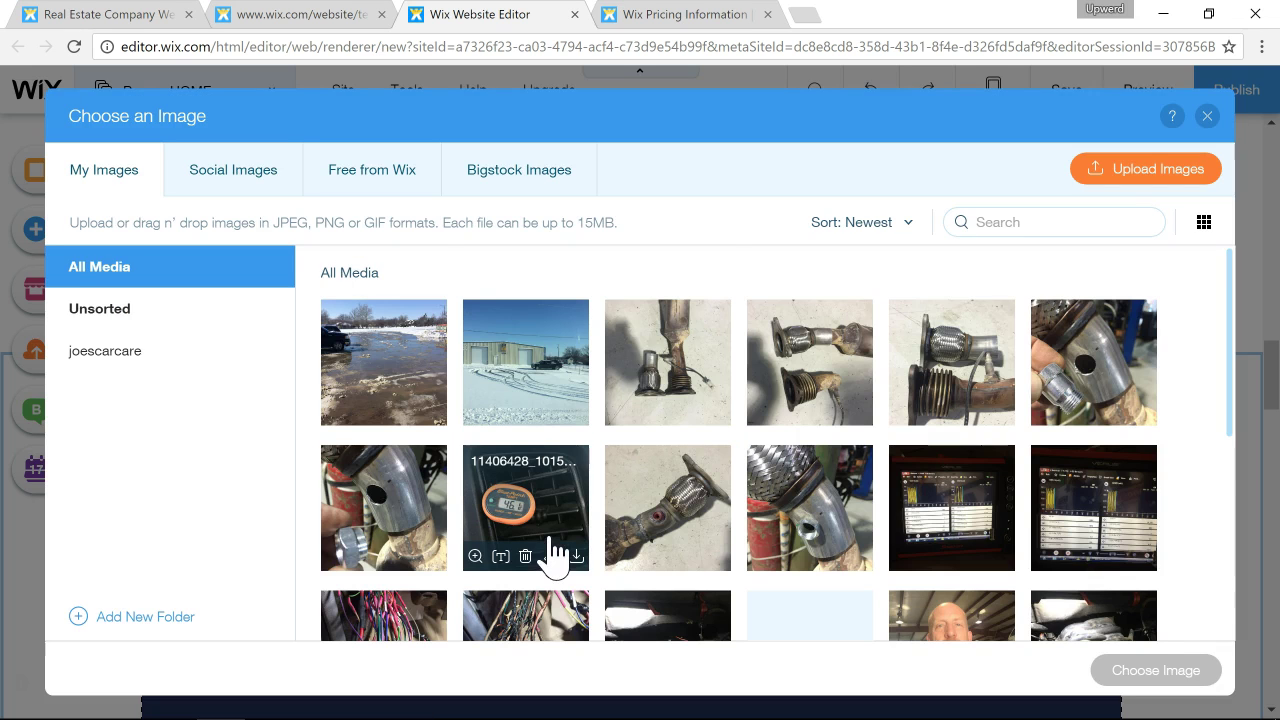
Browse the uploaded pictures under All Media in My Images and preview one of them.
{"action": "scroll", "coordinate": [551, 486], "scroll_direction": "down", "scroll_amount": 2}
{"action": "scroll", "coordinate": [555, 550], "scroll_direction": "down", "scroll_amount": 3}
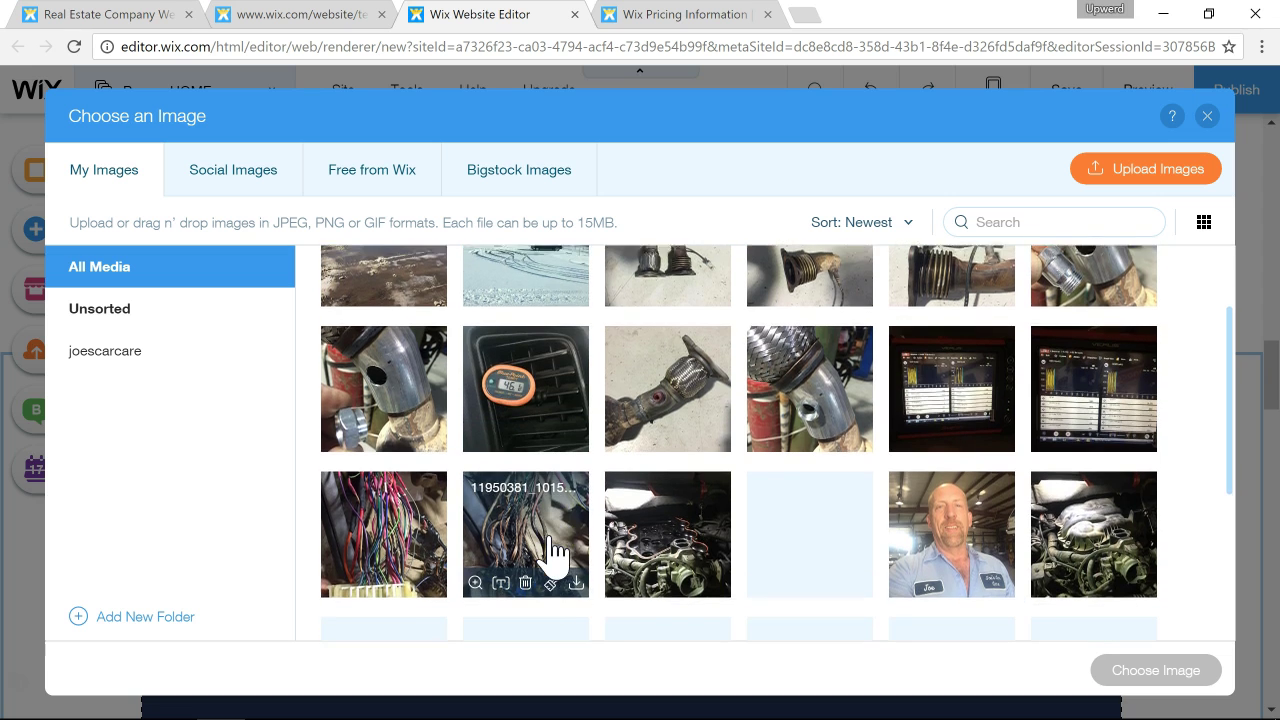
{"action": "scroll", "coordinate": [551, 550], "scroll_direction": "down", "scroll_amount": 4}
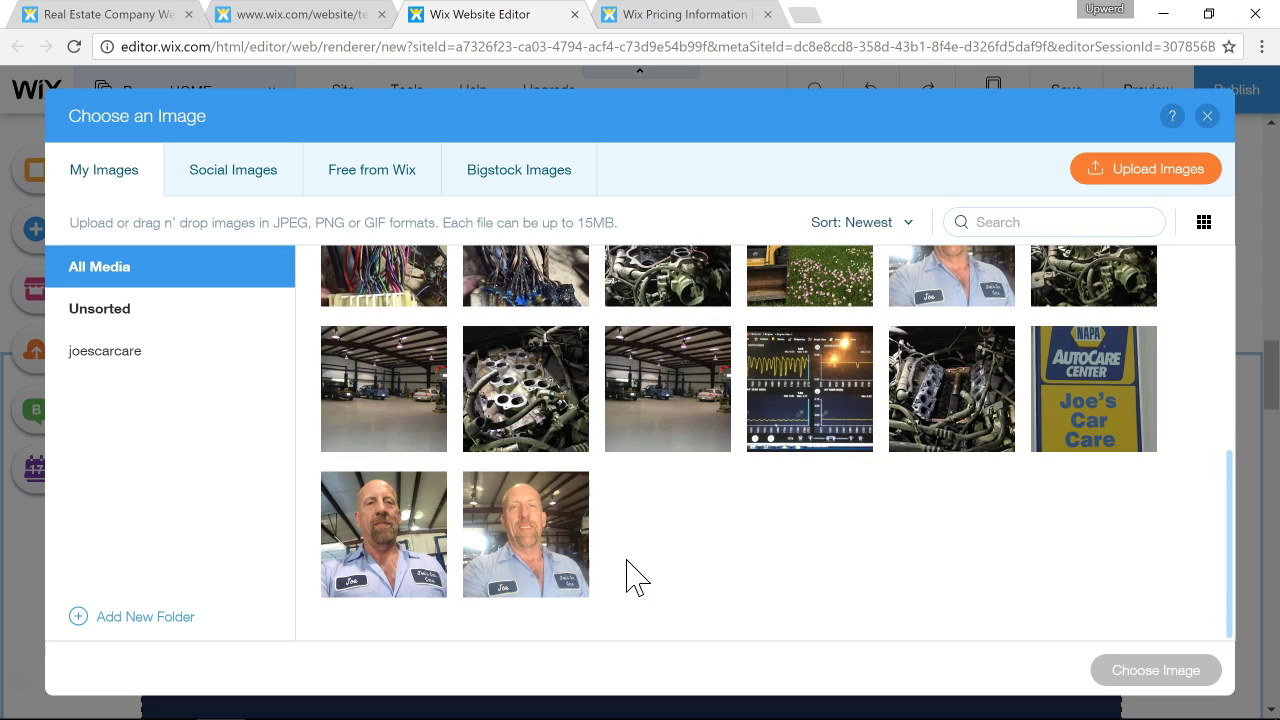
{"action": "scroll", "coordinate": [628, 577], "scroll_direction": "up", "scroll_amount": 6}
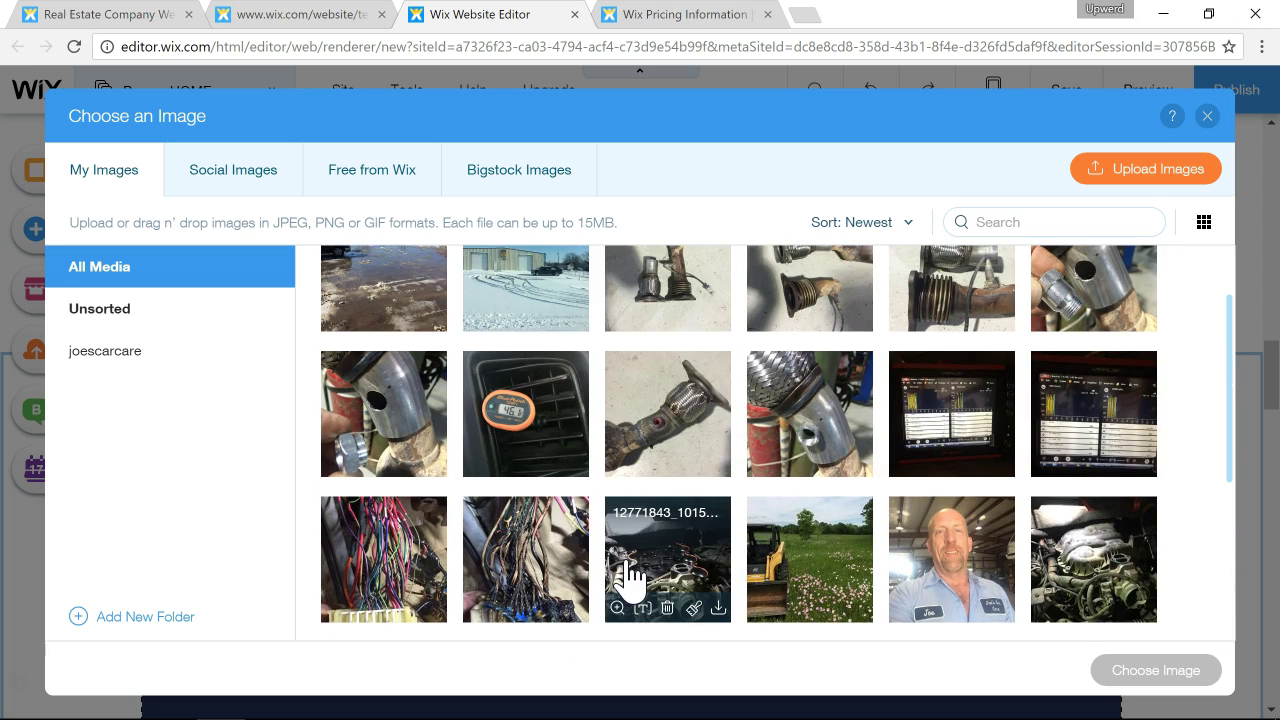
{"action": "scroll", "coordinate": [628, 577], "scroll_direction": "up", "scroll_amount": 2}
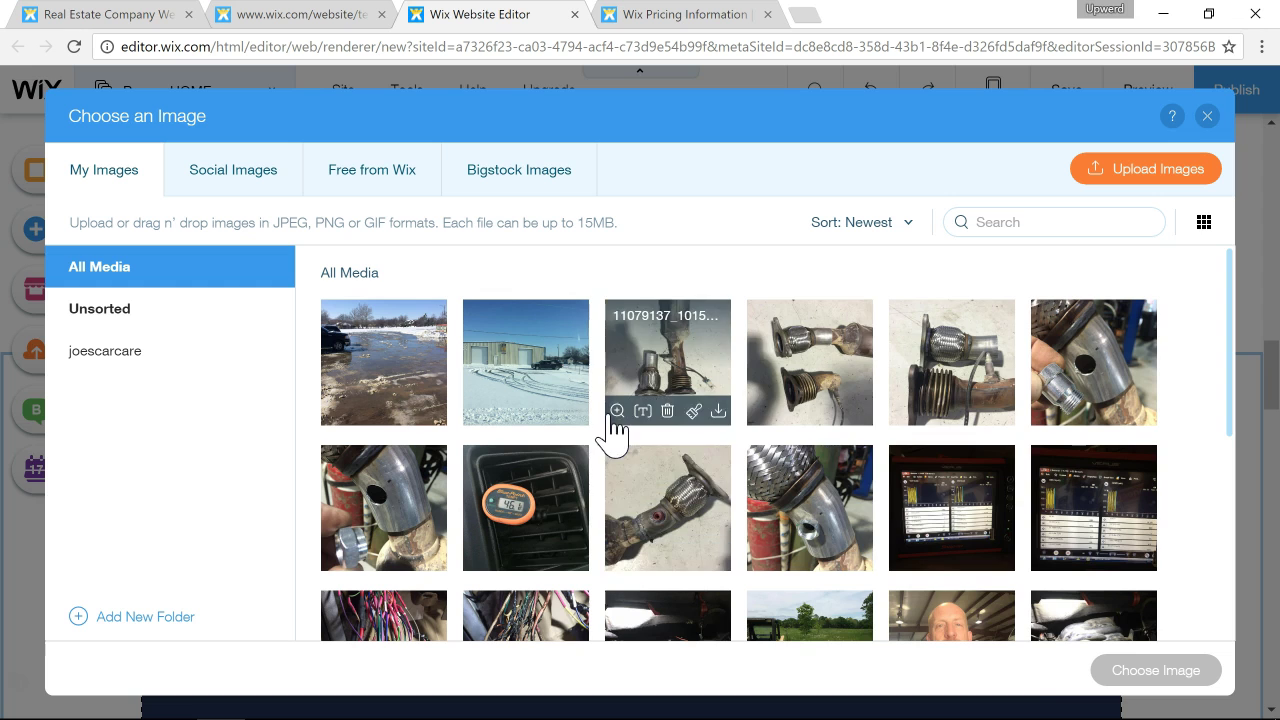
{"action": "scroll", "coordinate": [545, 490], "scroll_direction": "down", "scroll_amount": 3}
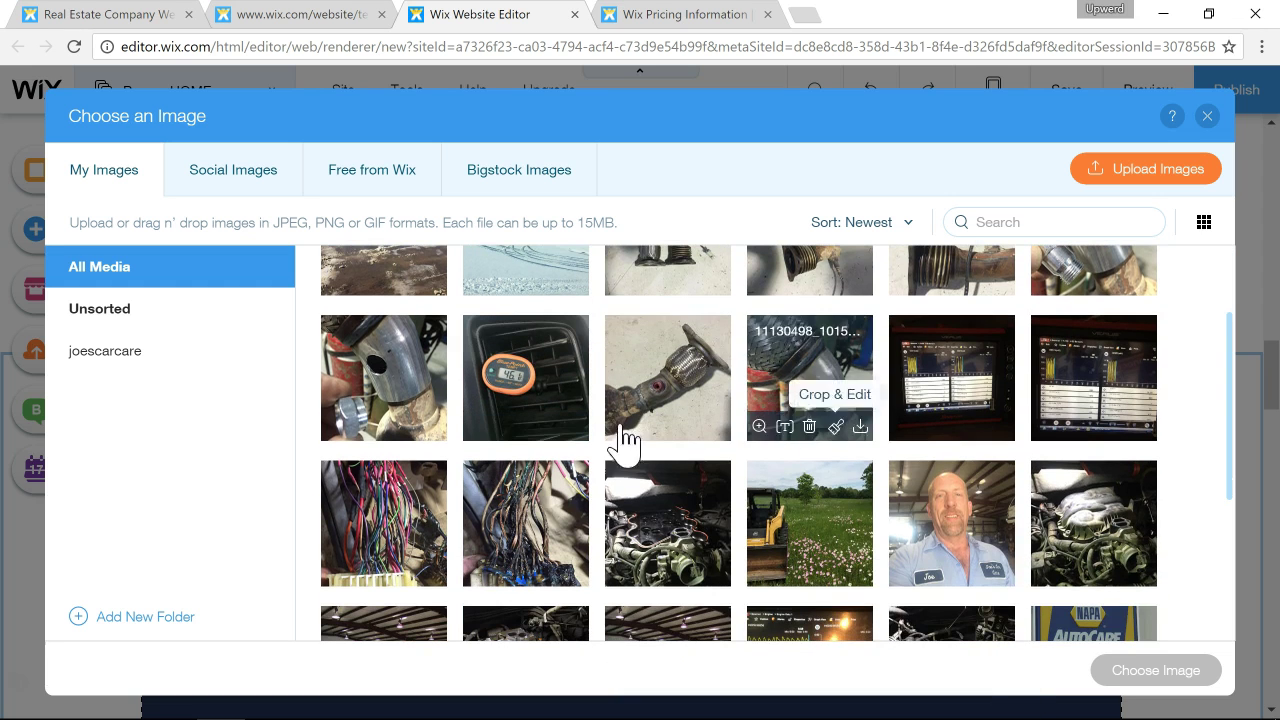
{"action": "mouse_move", "coordinate": [615, 437]}
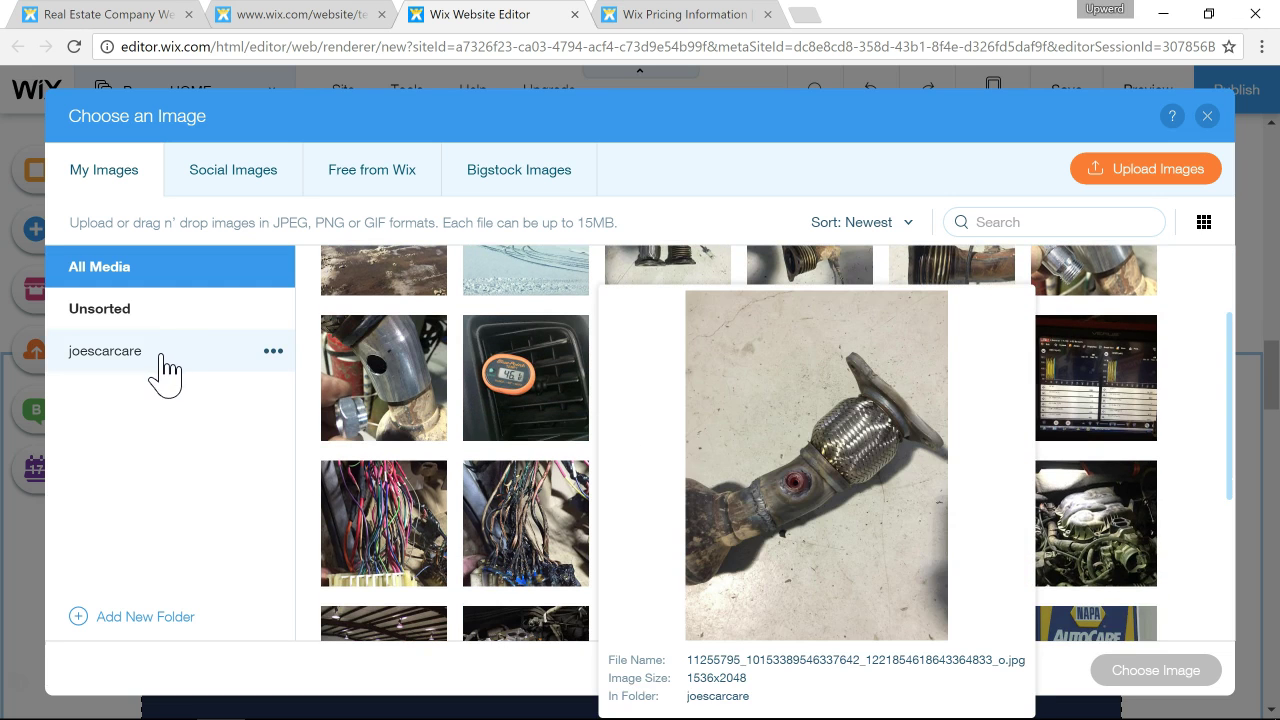
View the social image sources, and search the free Wix pictures for "house".
{"action": "left_click", "coordinate": [258, 176]}
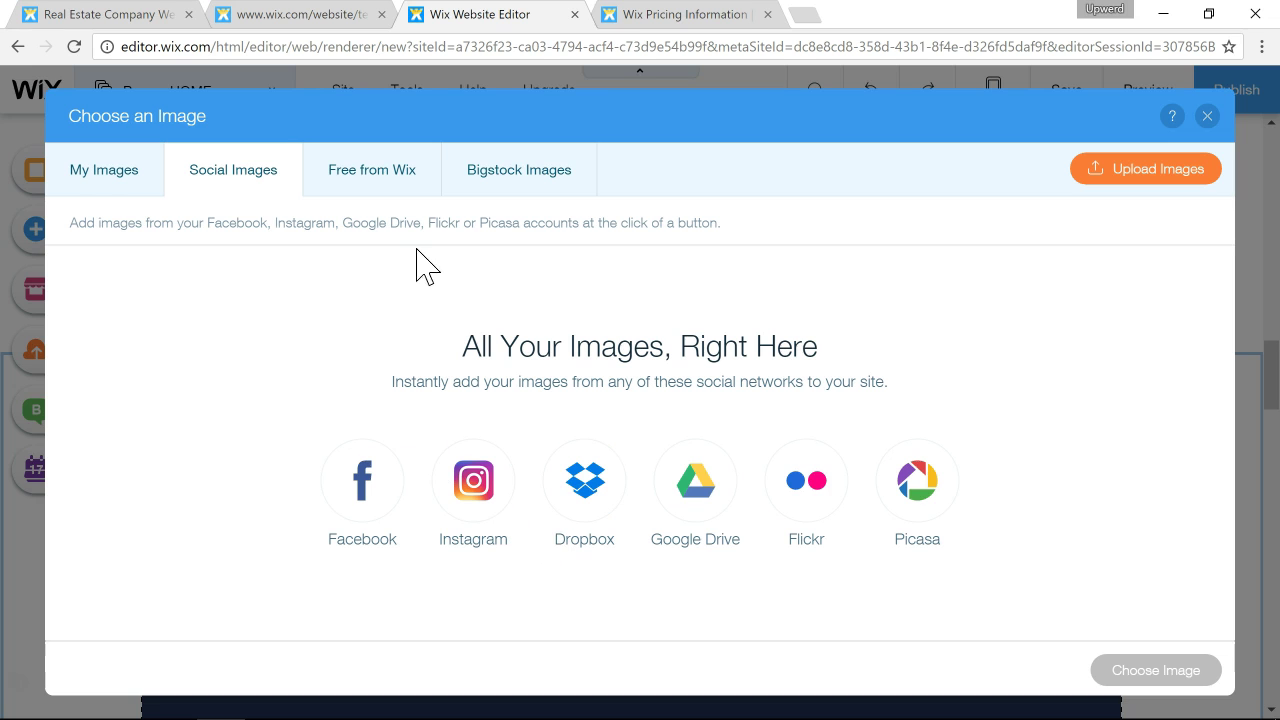
{"action": "left_click", "coordinate": [388, 192]}
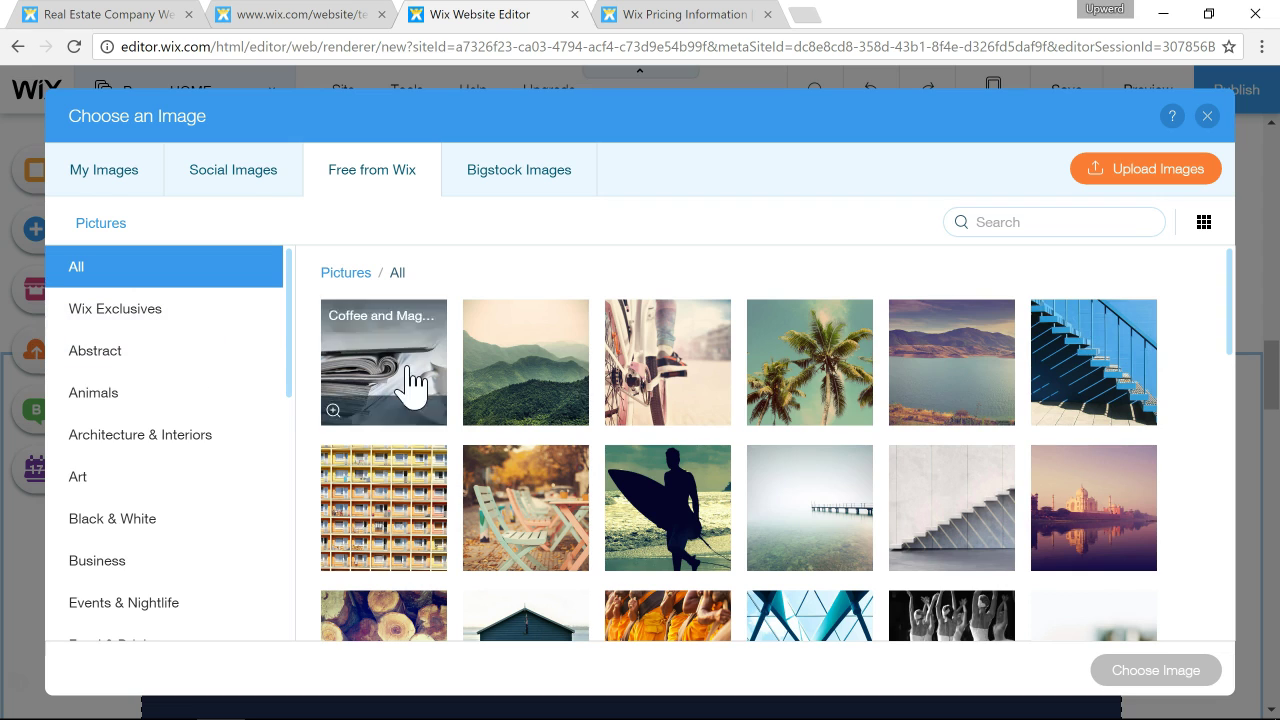
{"action": "left_click", "coordinate": [1024, 222]}
{"action": "type", "text": "house"}
{"action": "key", "text": "Return"}
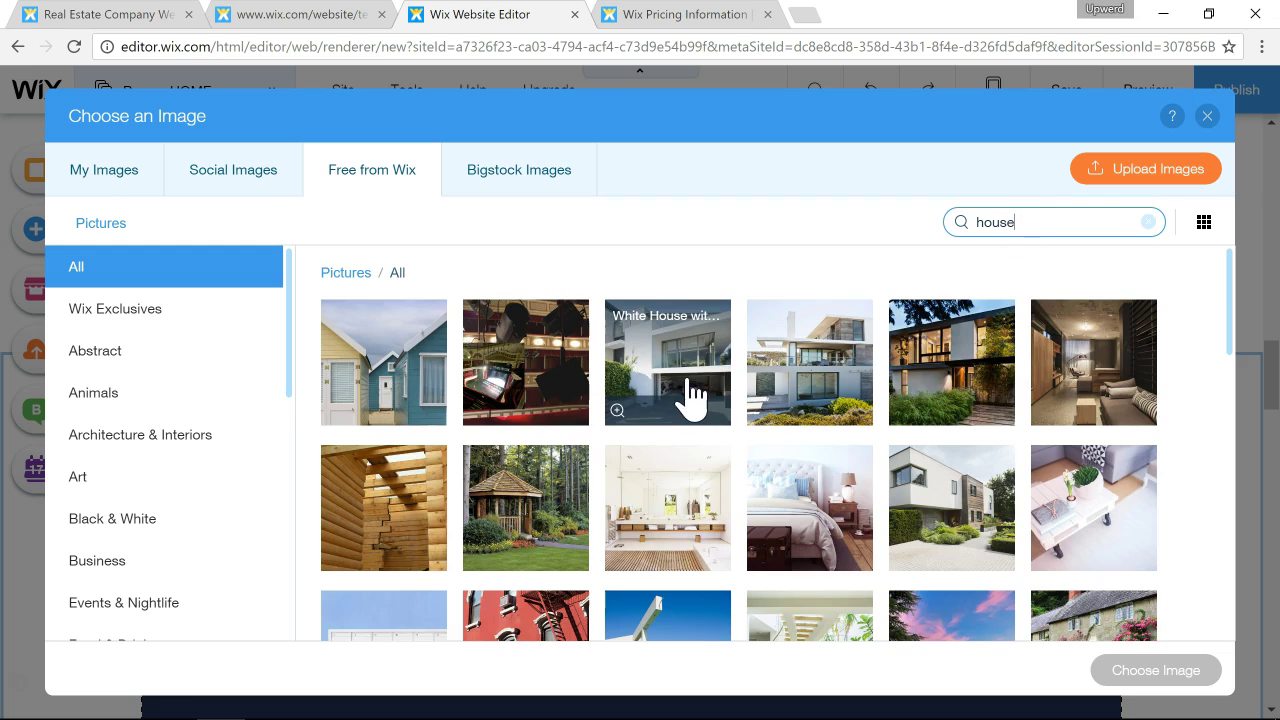
{"action": "scroll", "coordinate": [690, 385], "scroll_direction": "down", "scroll_amount": 3}
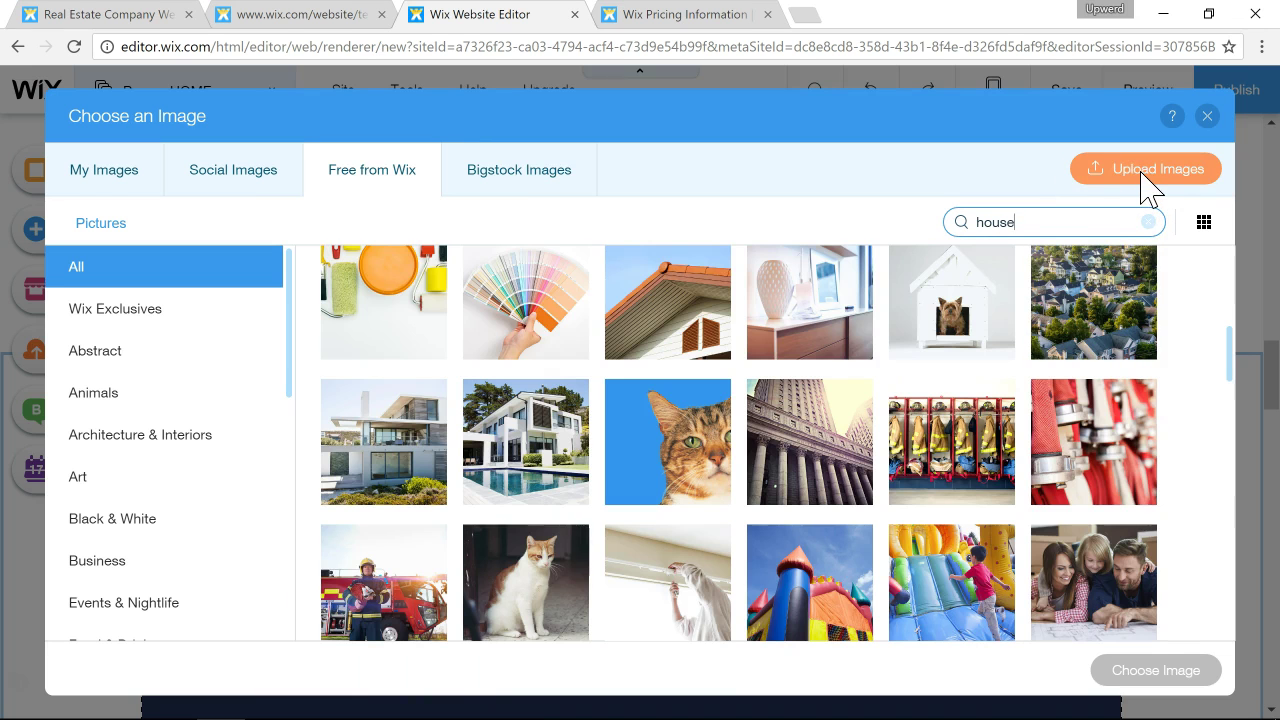
View the file selection dialog for uploading images, dismiss it, and close the image chooser without picking an image.
{"action": "left_click", "coordinate": [1150, 186]}
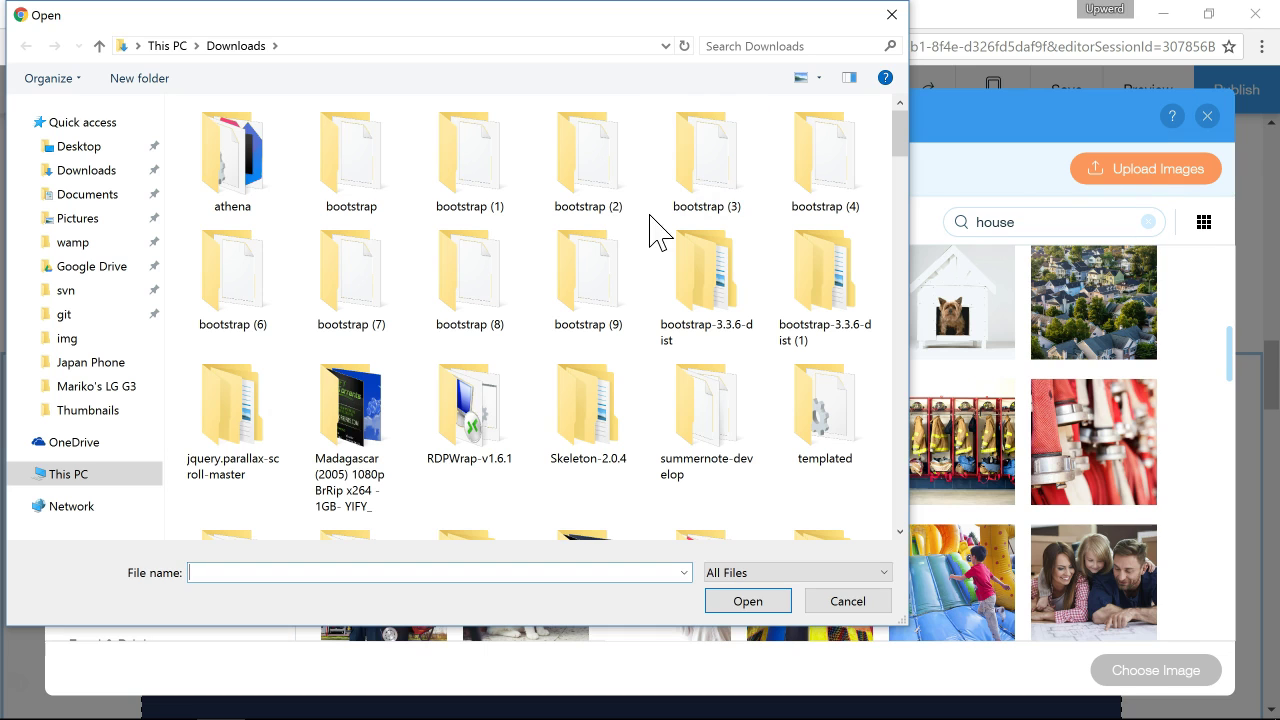
{"action": "left_click", "coordinate": [845, 603]}
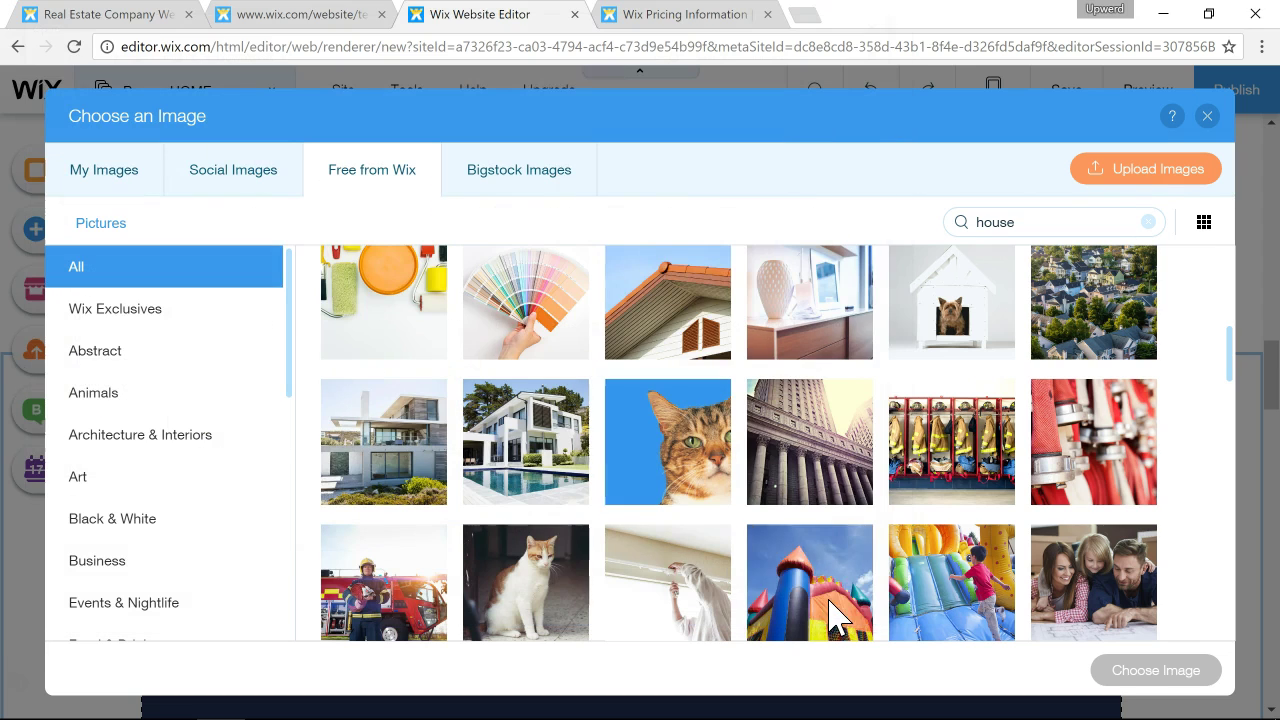
{"action": "left_click", "coordinate": [1207, 117]}
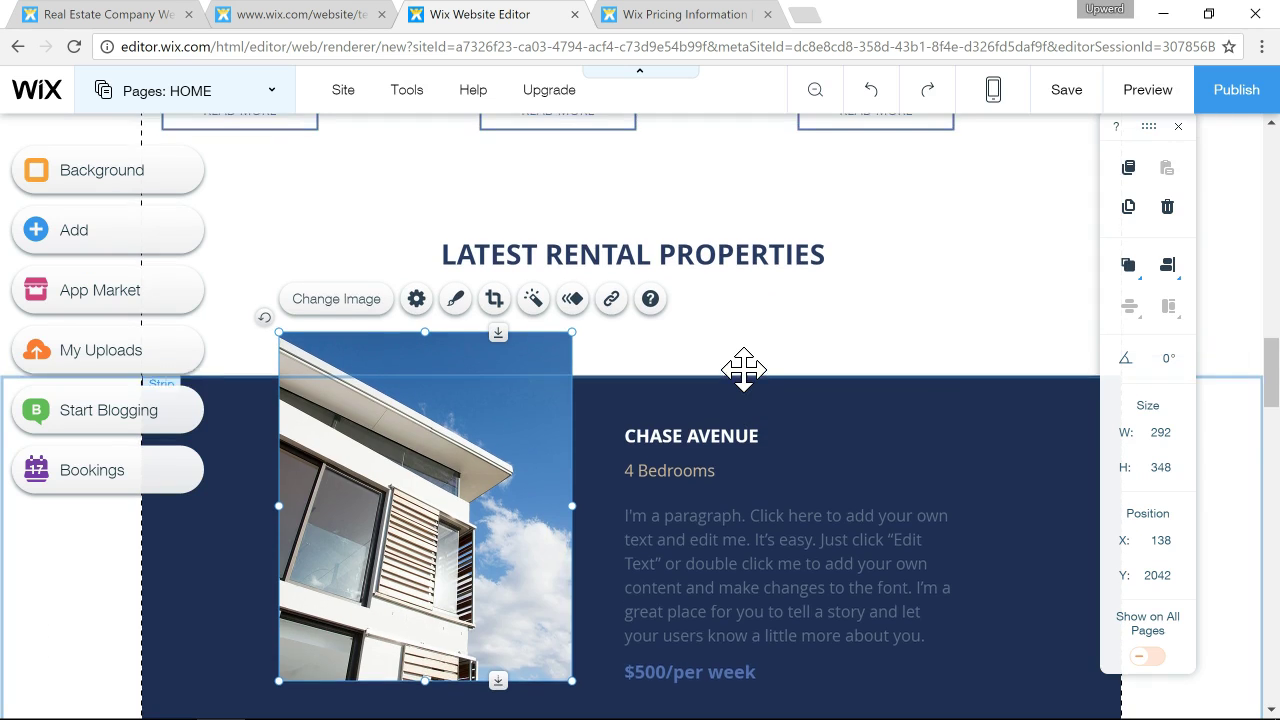
Change the "LATEST RENTAL PROPERTIES" heading to read "NEWEST RENTAL PROPERTIES".
{"action": "left_click", "coordinate": [542, 332]}
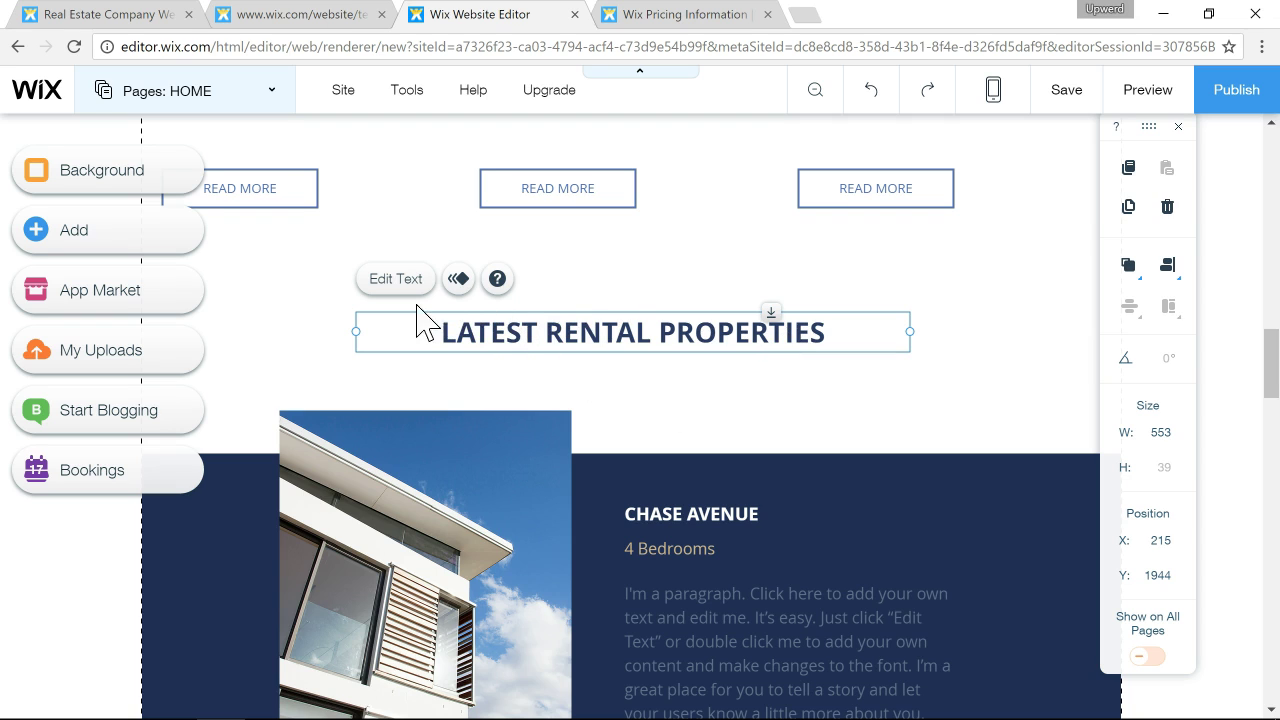
{"action": "double_click", "coordinate": [551, 330]}
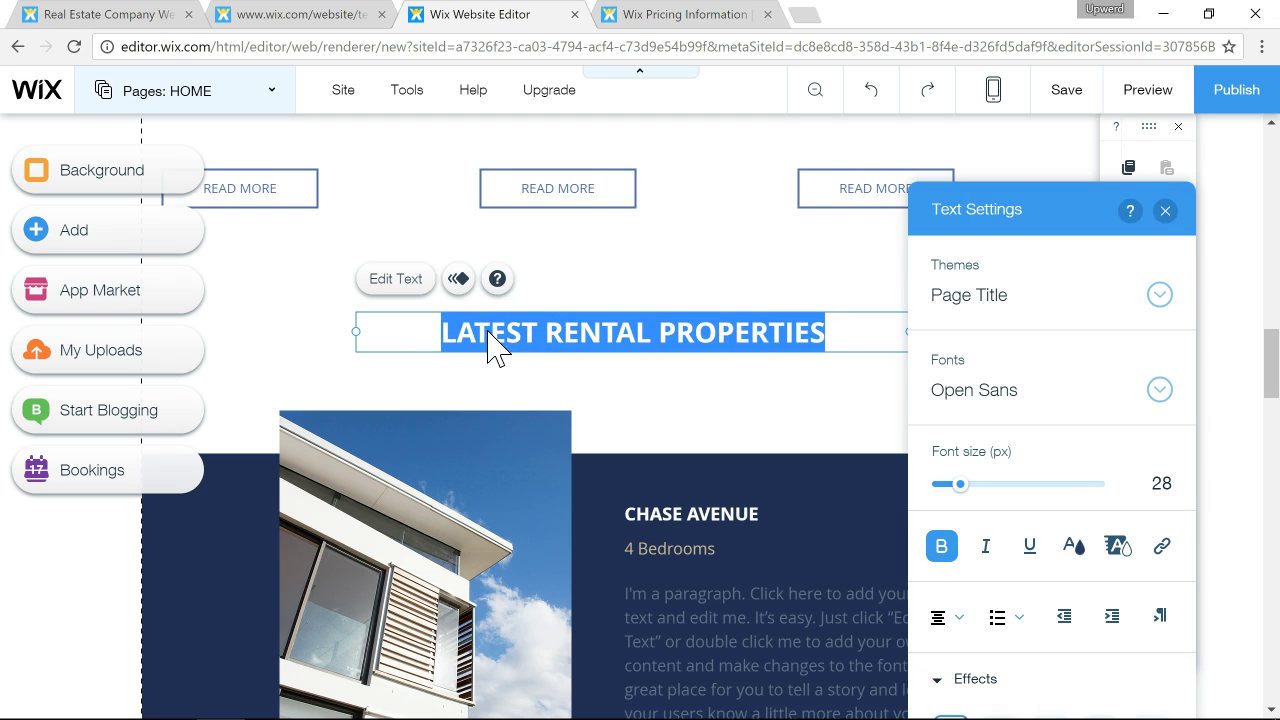
{"action": "double_click", "coordinate": [490, 334]}
{"action": "type", "text": "NEWE"}
{"action": "key", "text": "BackSpace"}
{"action": "key", "text": "BackSpace"}
{"action": "key", "text": "BackSpace"}
{"action": "type", "text": "EWE"}
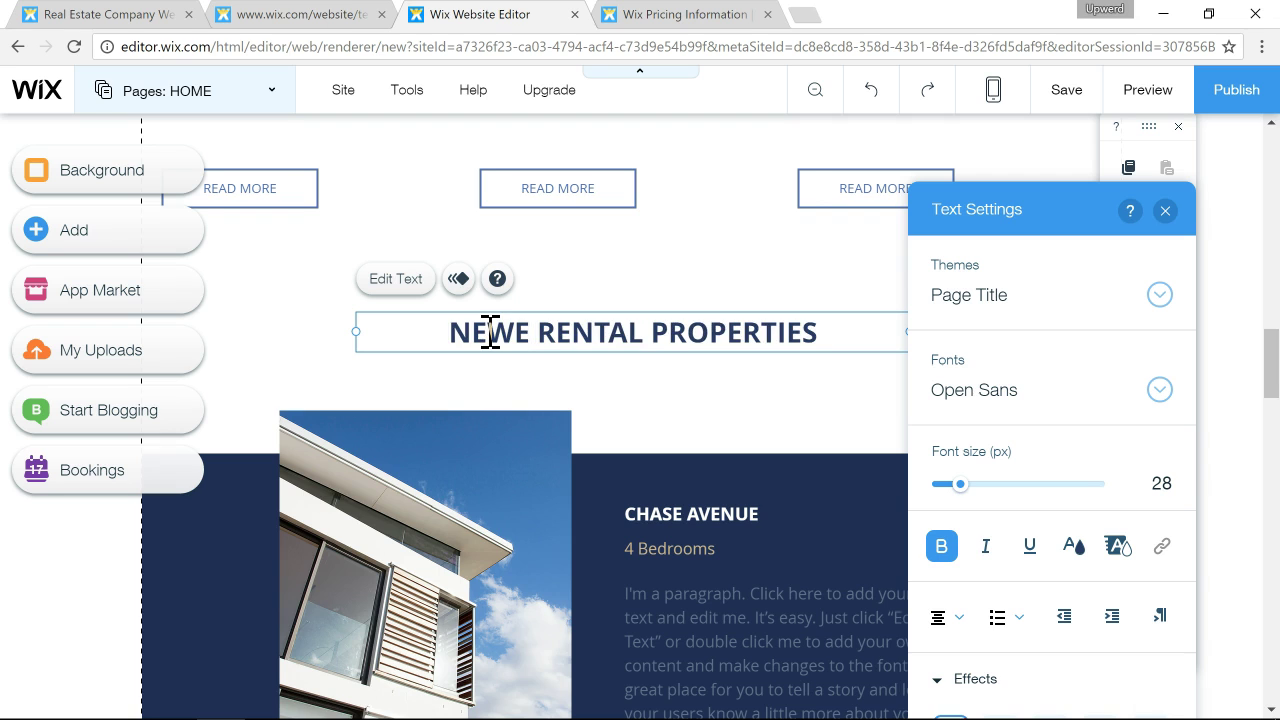
{"action": "type", "text": "ST"}
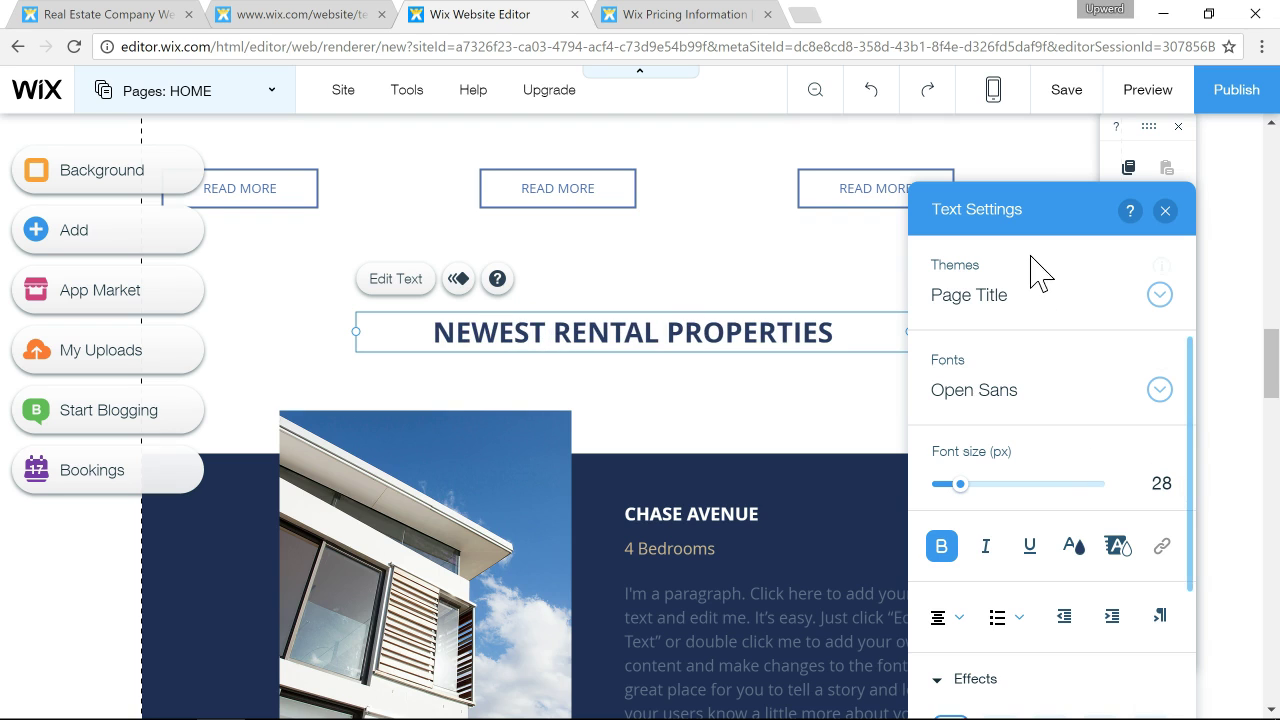
Try to apply the Soho Condensed font to the rental properties heading.
{"action": "left_click", "coordinate": [998, 400]}
{"action": "scroll", "coordinate": [1034, 505], "scroll_direction": "down", "scroll_amount": 2}
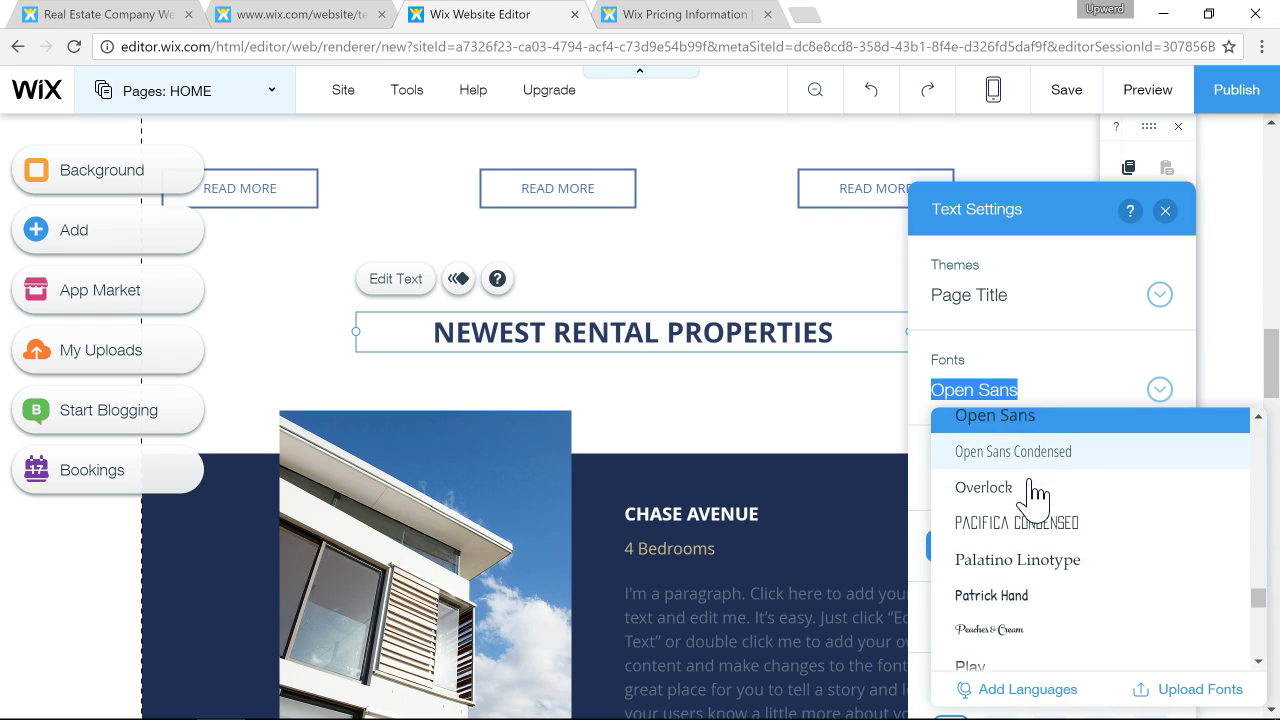
{"action": "scroll", "coordinate": [1034, 500], "scroll_direction": "down", "scroll_amount": 6}
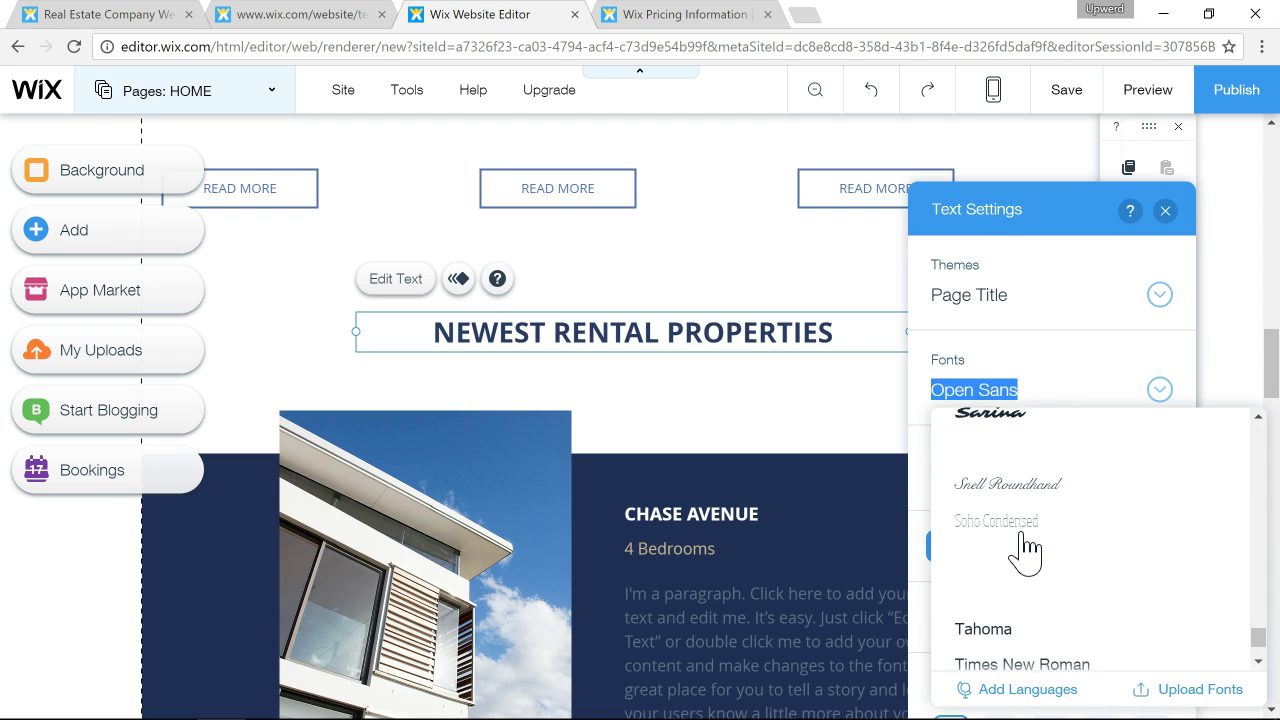
{"action": "left_click", "coordinate": [1019, 512]}
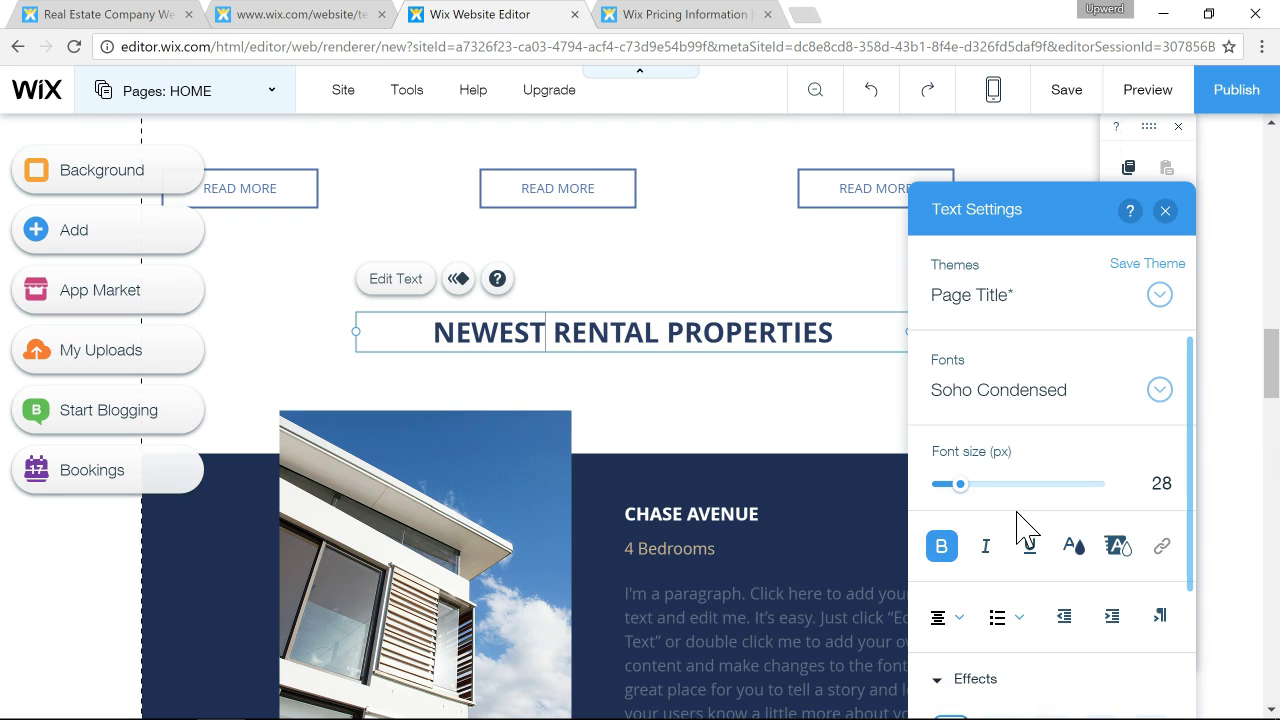
Try the Sail font on the whole rental properties heading, and set it to Tahoma instead.
{"action": "double_click", "coordinate": [637, 335]}
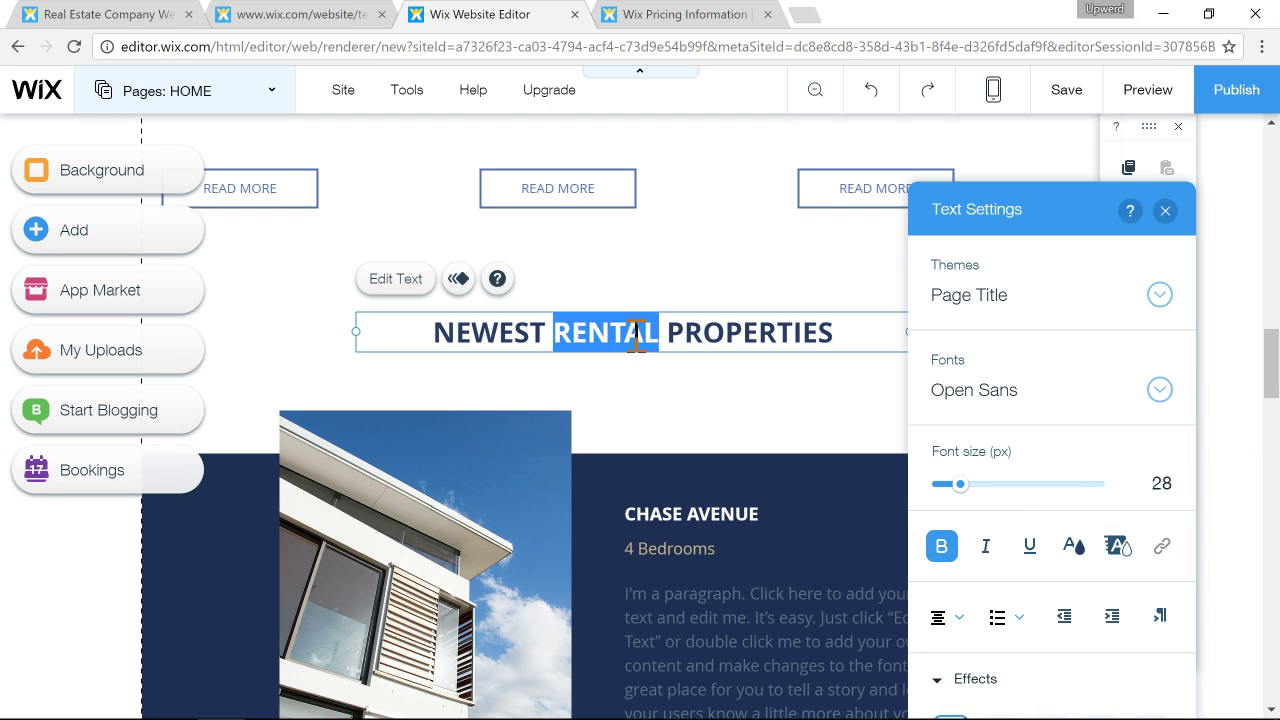
{"action": "left_click", "coordinate": [977, 390]}
{"action": "scroll", "coordinate": [1023, 543], "scroll_direction": "down", "scroll_amount": 5}
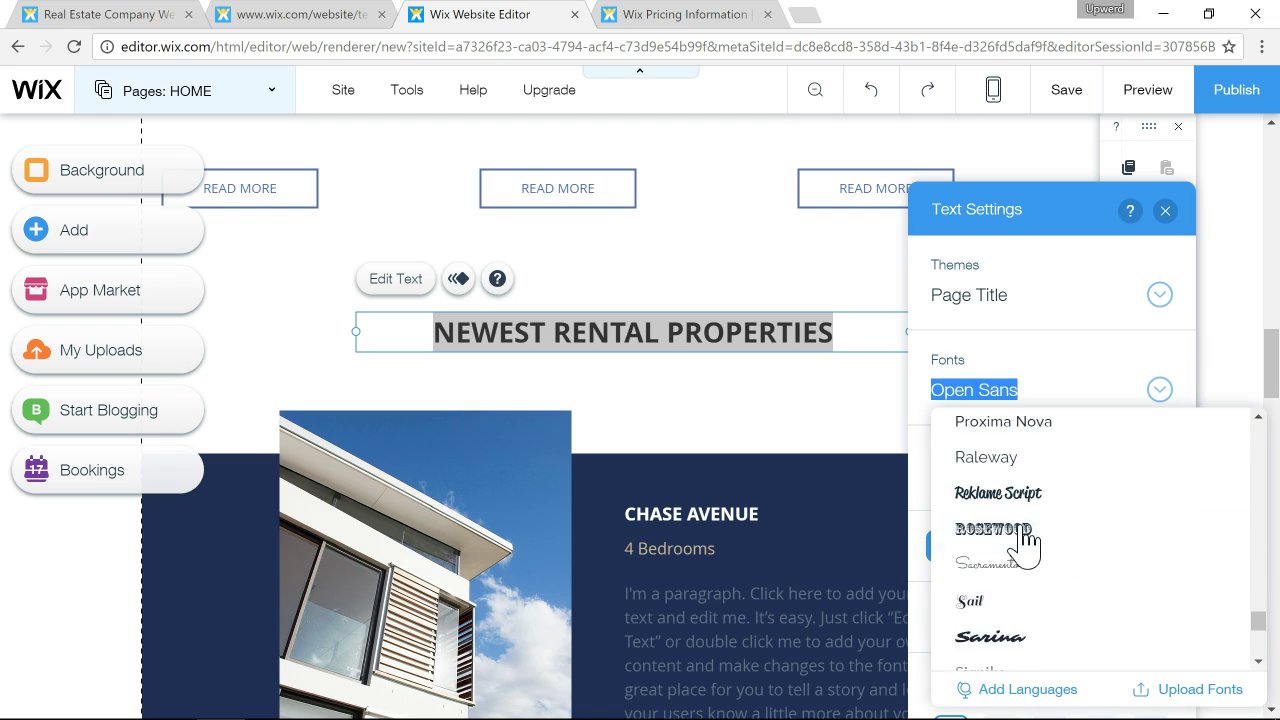
{"action": "left_click", "coordinate": [1014, 588]}
{"action": "scroll", "coordinate": [1015, 595], "scroll_direction": "down", "scroll_amount": 1}
{"action": "scroll", "coordinate": [1015, 595], "scroll_direction": "down", "scroll_amount": 1}
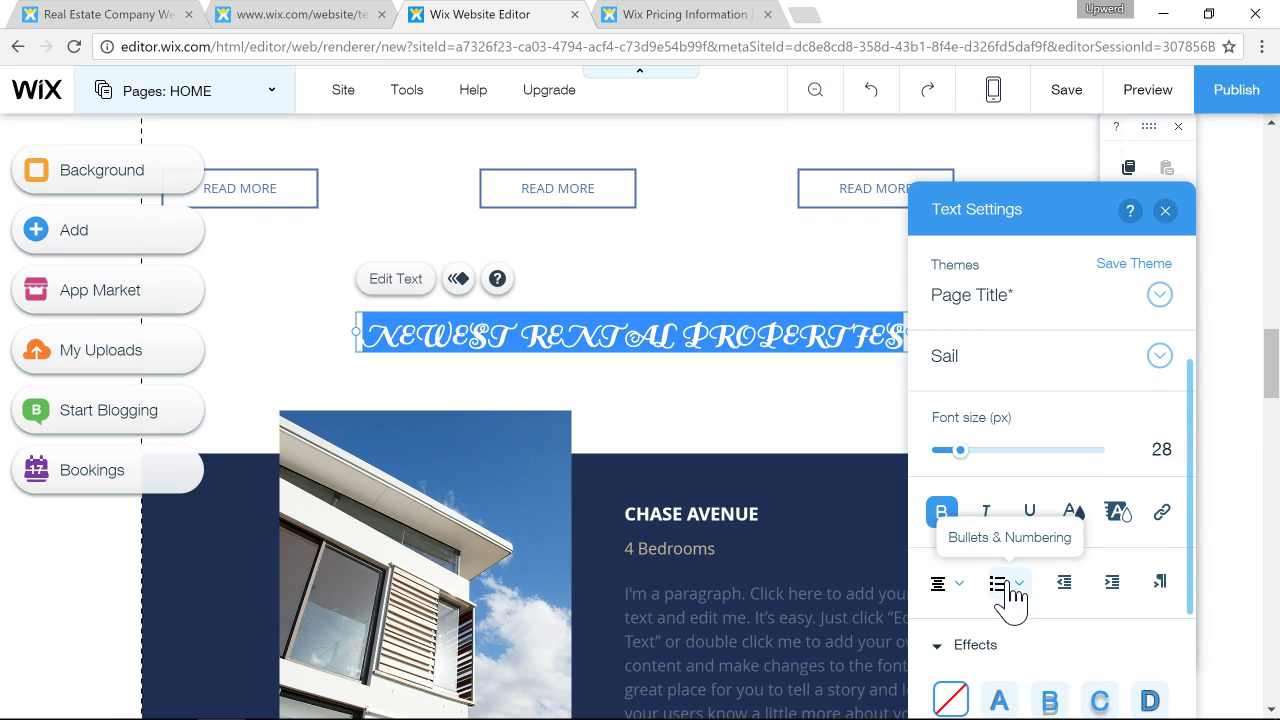
{"action": "left_click", "coordinate": [974, 374]}
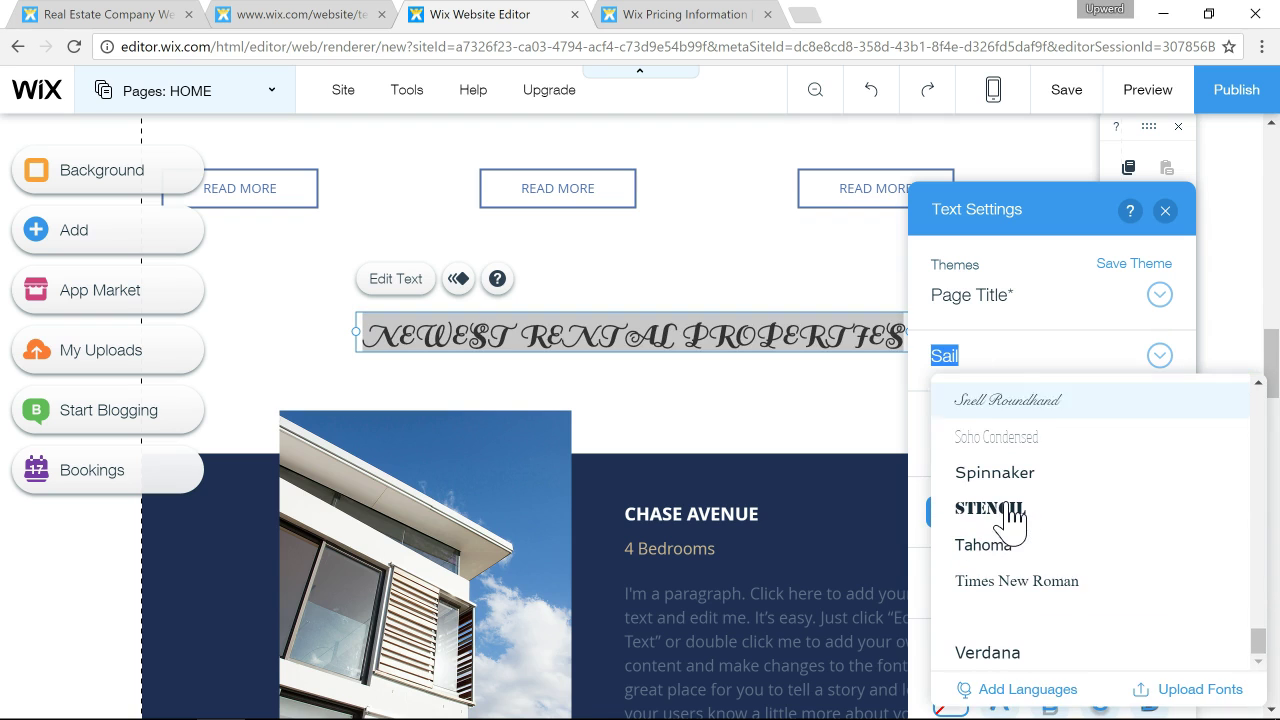
{"action": "left_click", "coordinate": [983, 545]}
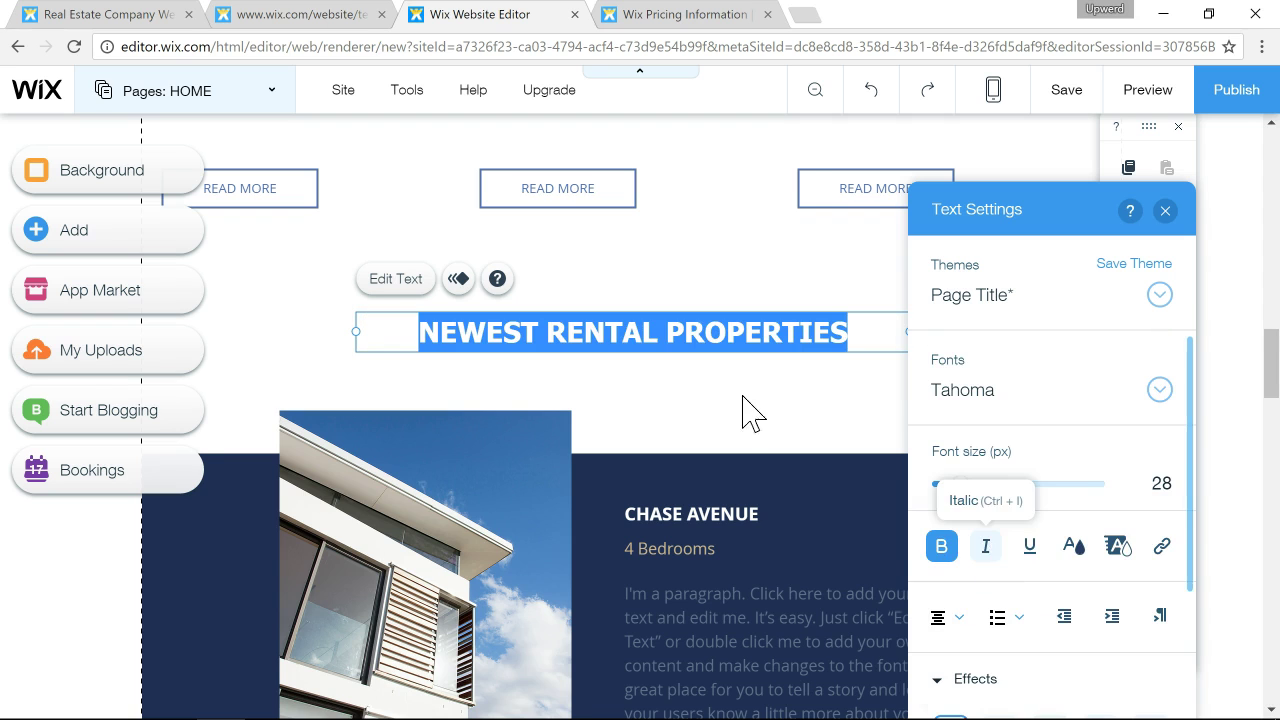
Set only the word "PROPERTIES" in the rental heading to the Monoton font and close the text settings.
{"action": "double_click", "coordinate": [718, 330]}
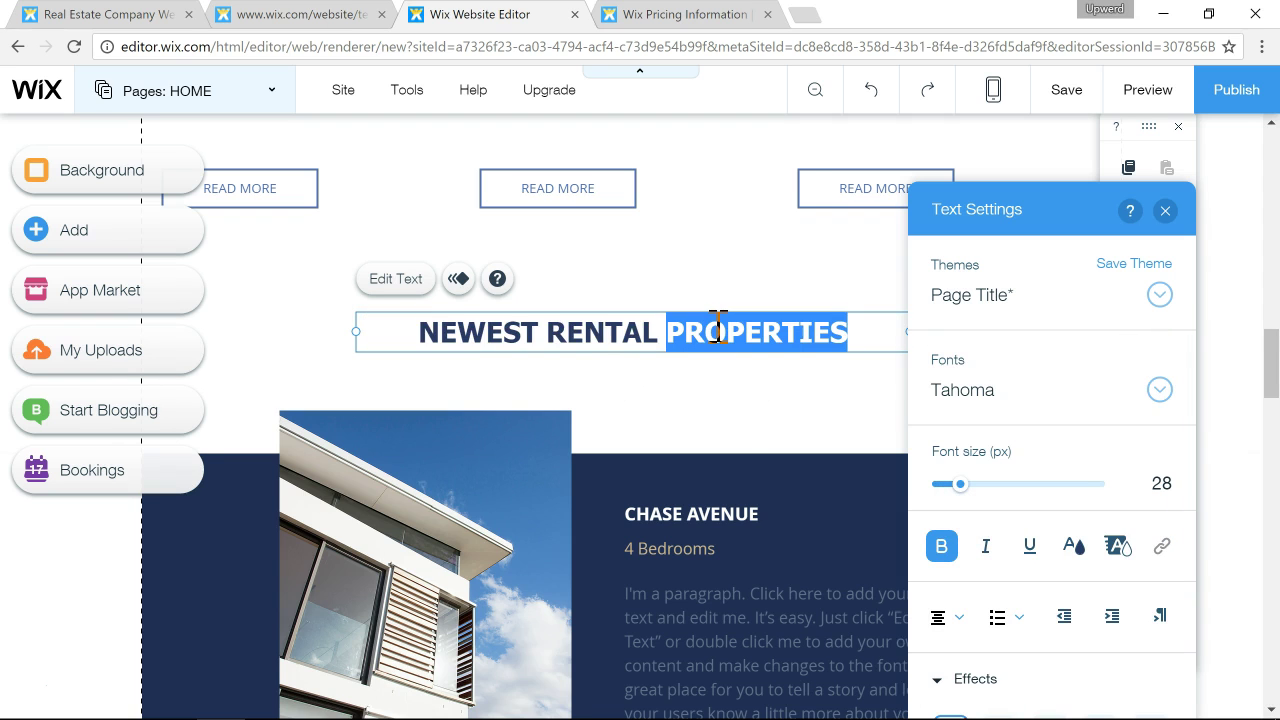
{"action": "left_click", "coordinate": [945, 392]}
{"action": "scroll", "coordinate": [990, 460], "scroll_direction": "up", "scroll_amount": 10}
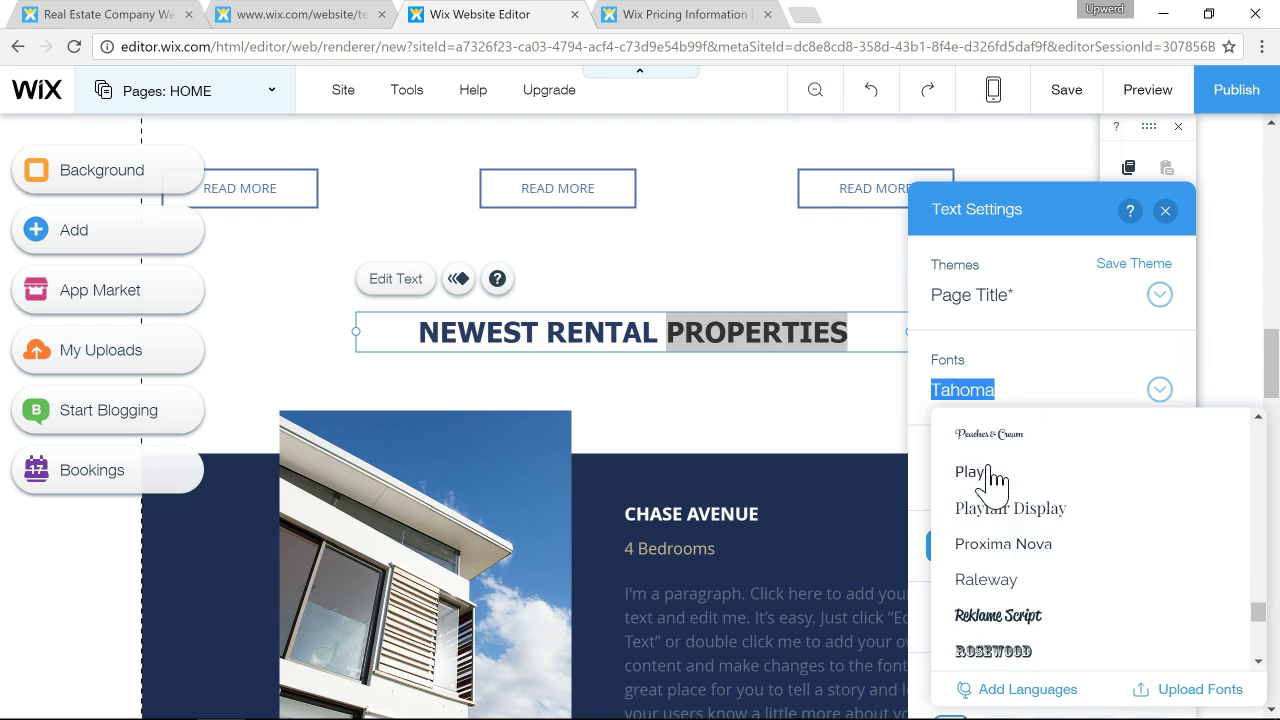
{"action": "scroll", "coordinate": [993, 482], "scroll_direction": "up", "scroll_amount": 5}
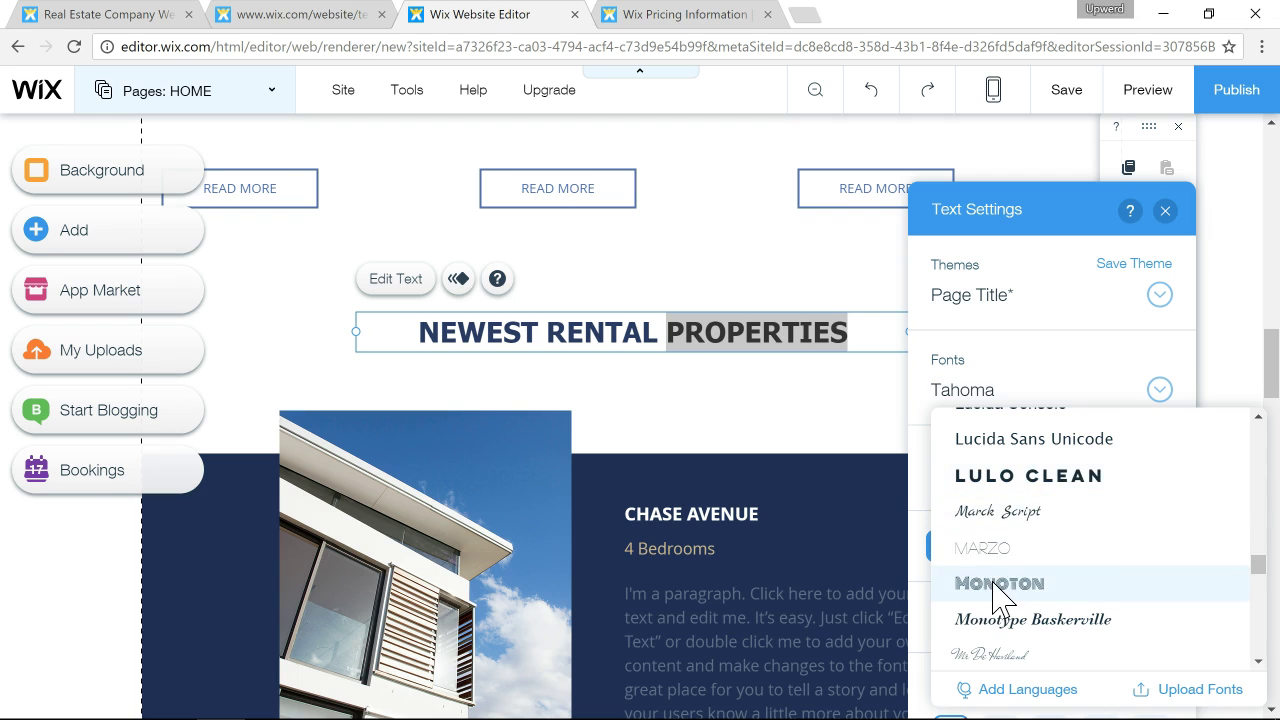
{"action": "left_click", "coordinate": [995, 583]}
{"action": "left_click", "coordinate": [873, 333]}
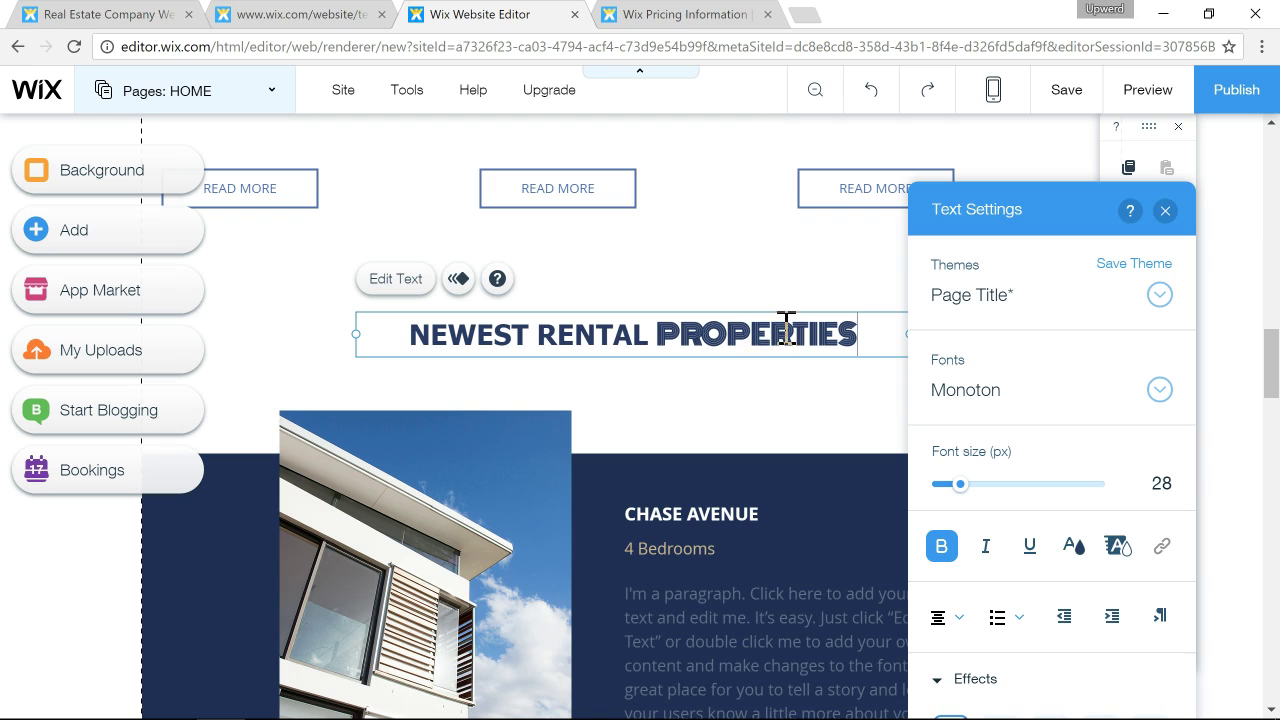
{"action": "left_click", "coordinate": [1165, 210]}
{"action": "scroll", "coordinate": [1057, 297], "scroll_direction": "up", "scroll_amount": 6}
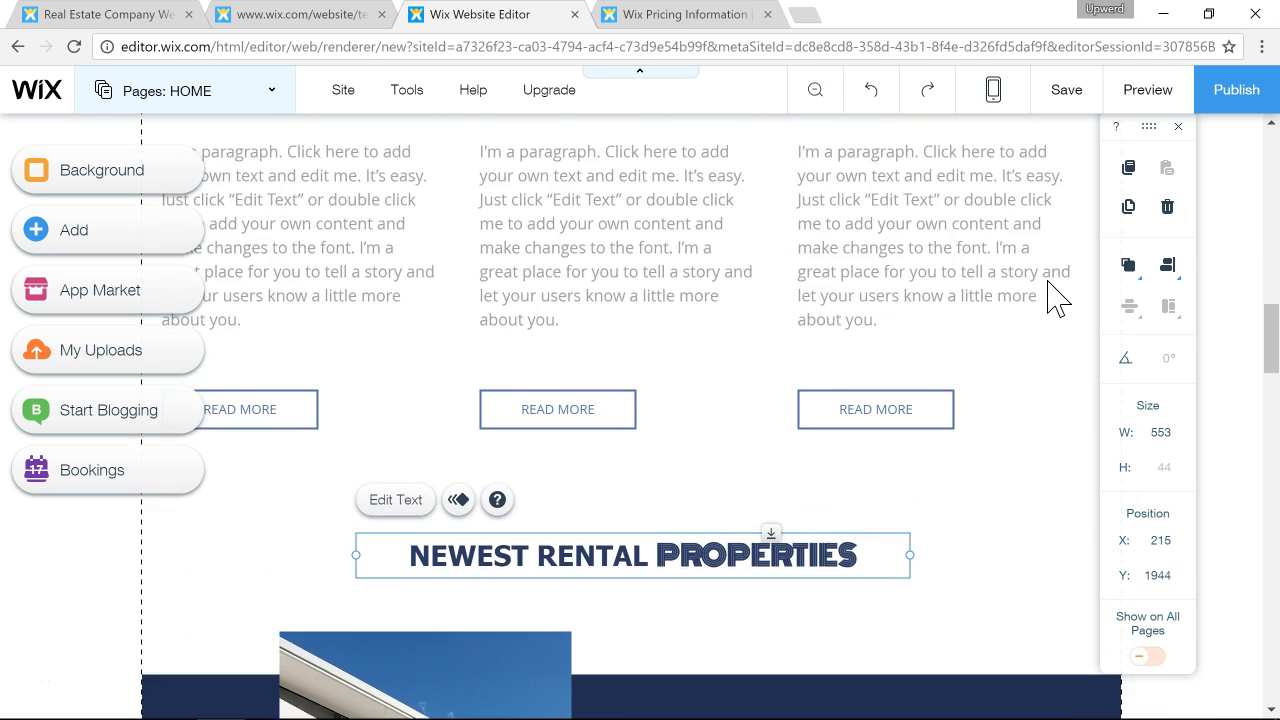
Change the bedroom number in the hero heading so it reads "STUNNING 5 BED HOUSE IN THE HEART OF THE CITY".
{"action": "scroll", "coordinate": [1050, 285], "scroll_direction": "up", "scroll_amount": 10}
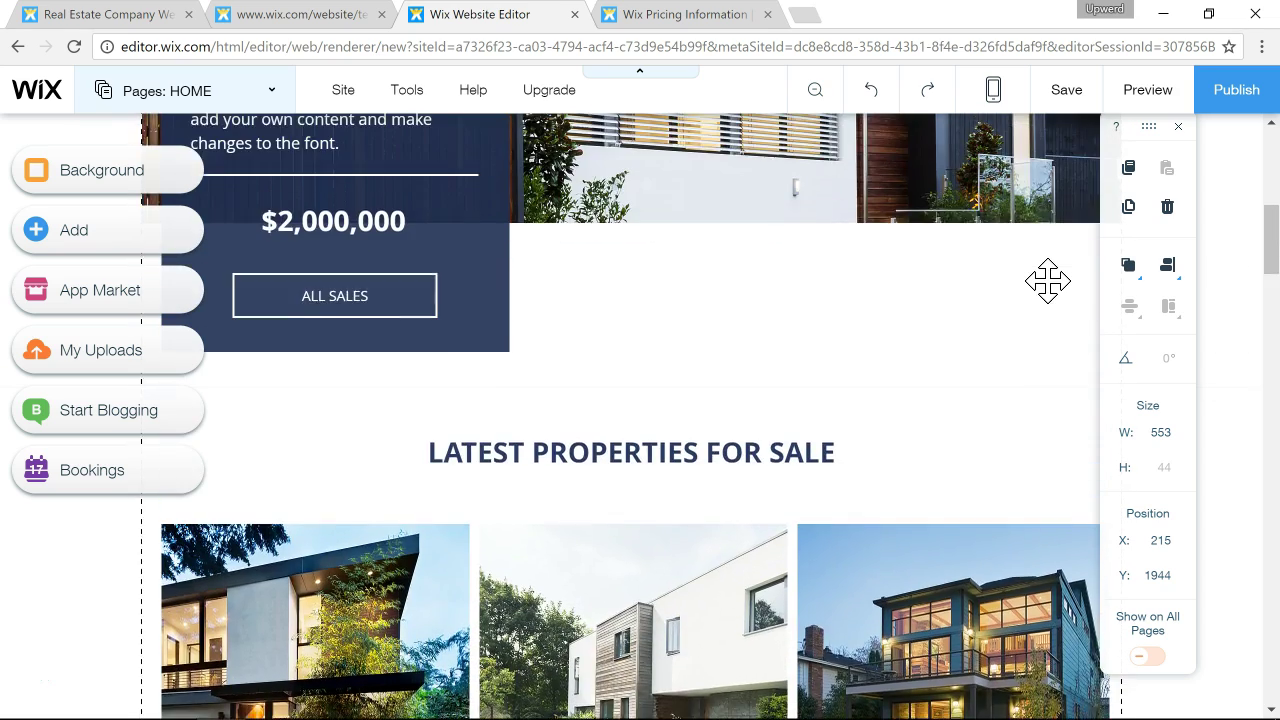
{"action": "scroll", "coordinate": [1047, 281], "scroll_direction": "up", "scroll_amount": 1}
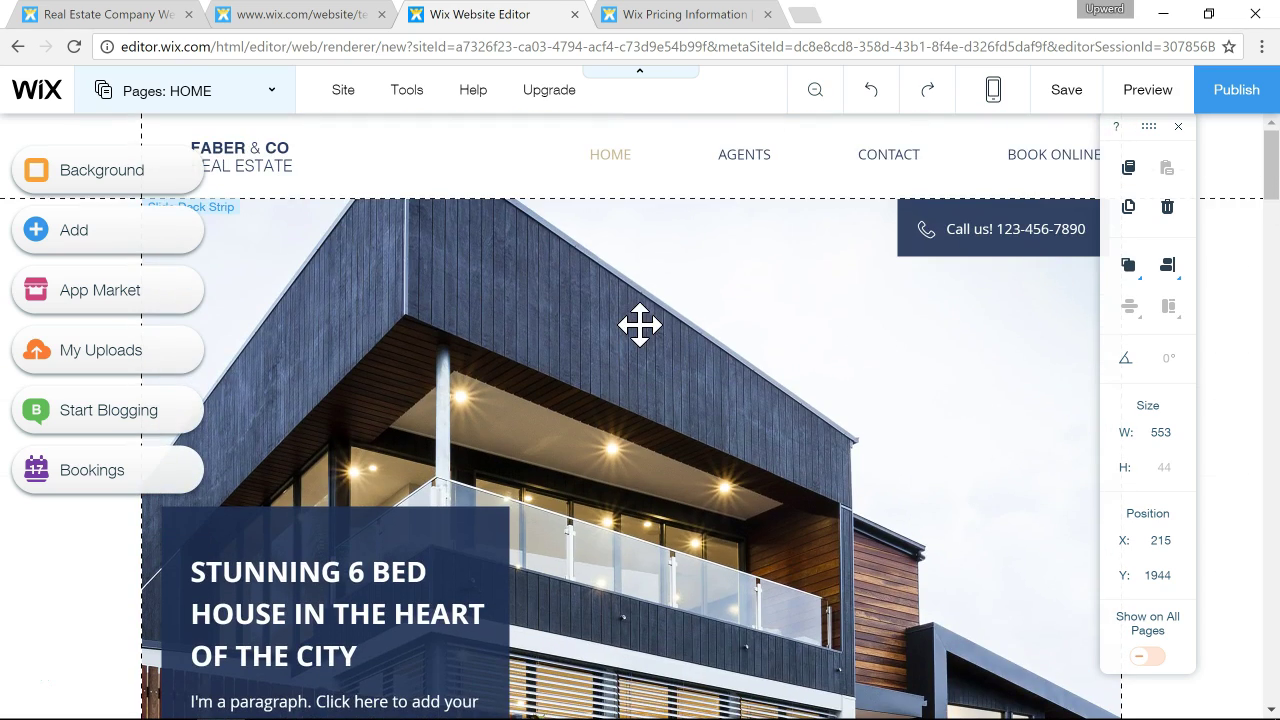
{"action": "scroll", "coordinate": [610, 326], "scroll_direction": "down", "scroll_amount": 3}
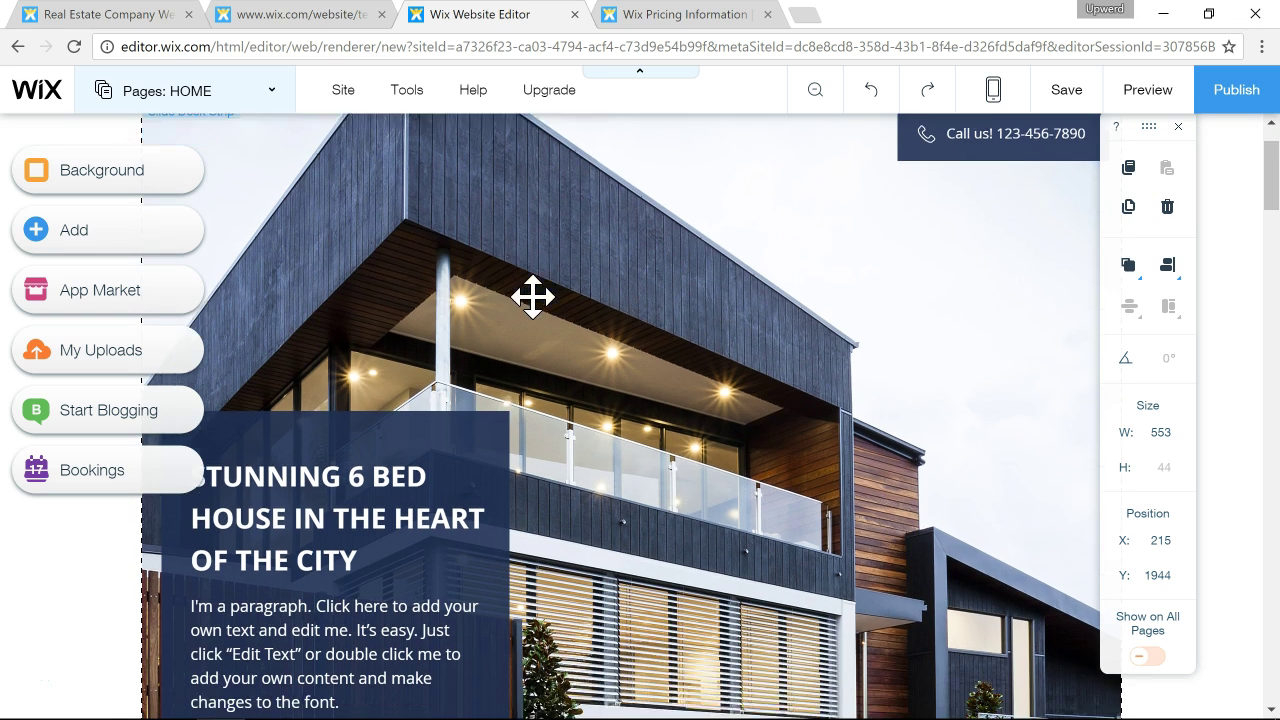
{"action": "scroll", "coordinate": [532, 296], "scroll_direction": "down", "scroll_amount": 1}
{"action": "left_click", "coordinate": [315, 451]}
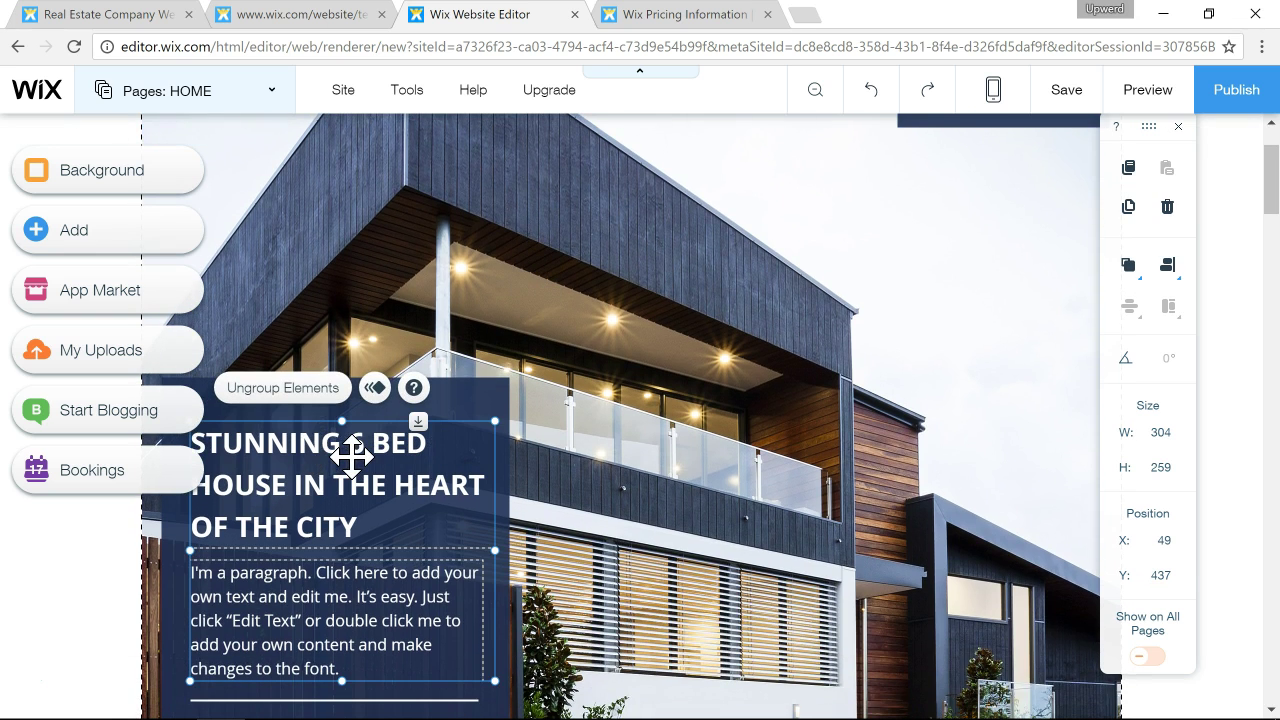
{"action": "double_click", "coordinate": [352, 455]}
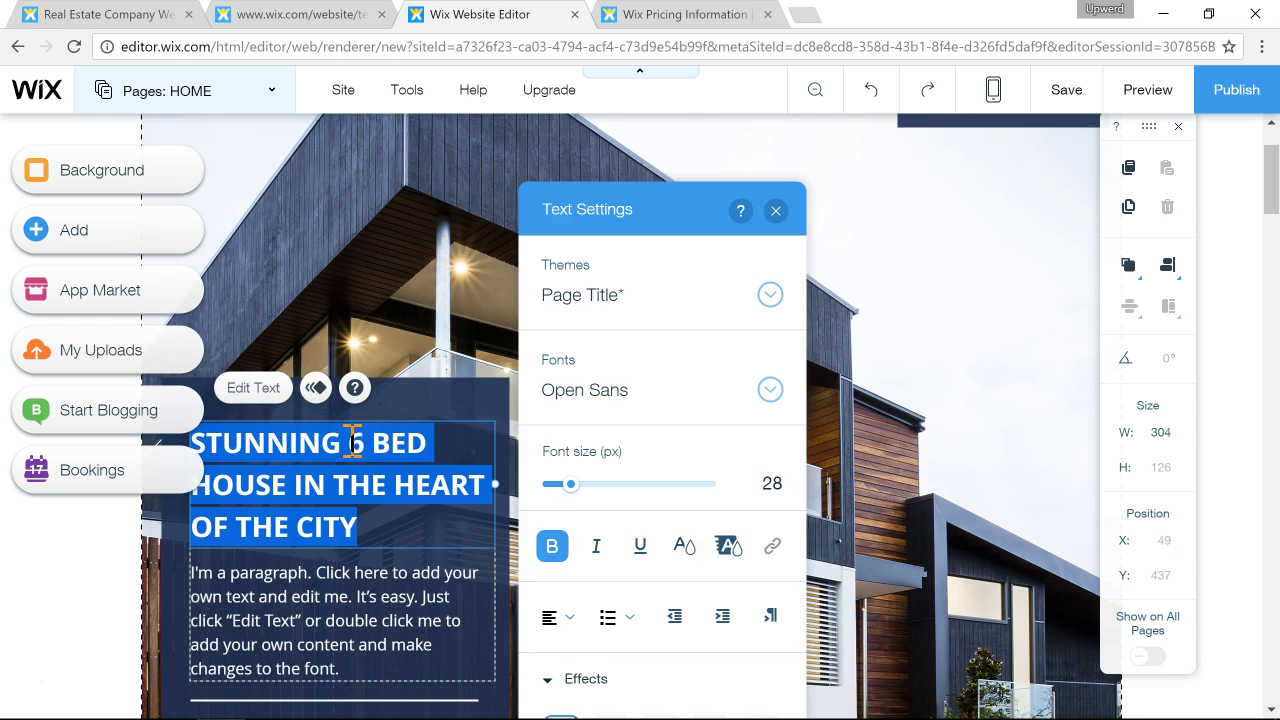
{"action": "left_click", "coordinate": [352, 442]}
{"action": "key", "text": "BackSpace"}
{"action": "type", "text": "5"}
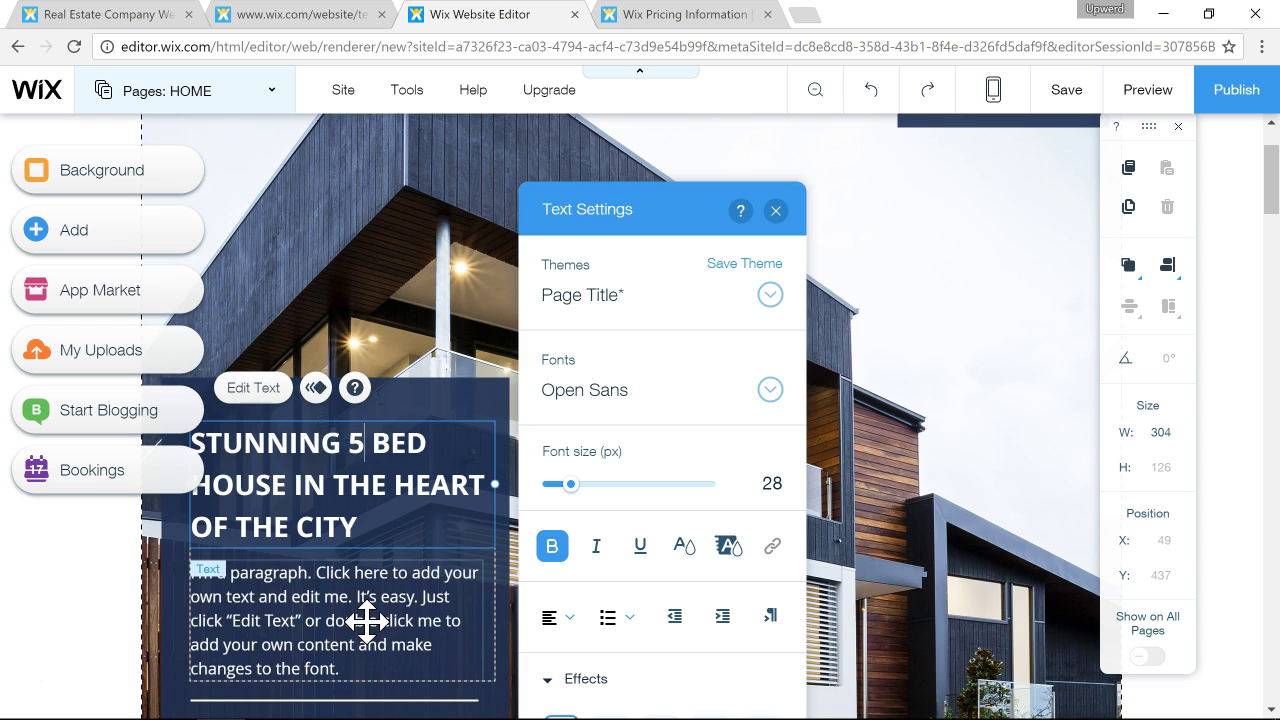
Insert the text "fsafds" after the first sentence of the paragraph below the hero heading.
{"action": "left_click", "coordinate": [323, 620]}
{"action": "double_click", "coordinate": [306, 596]}
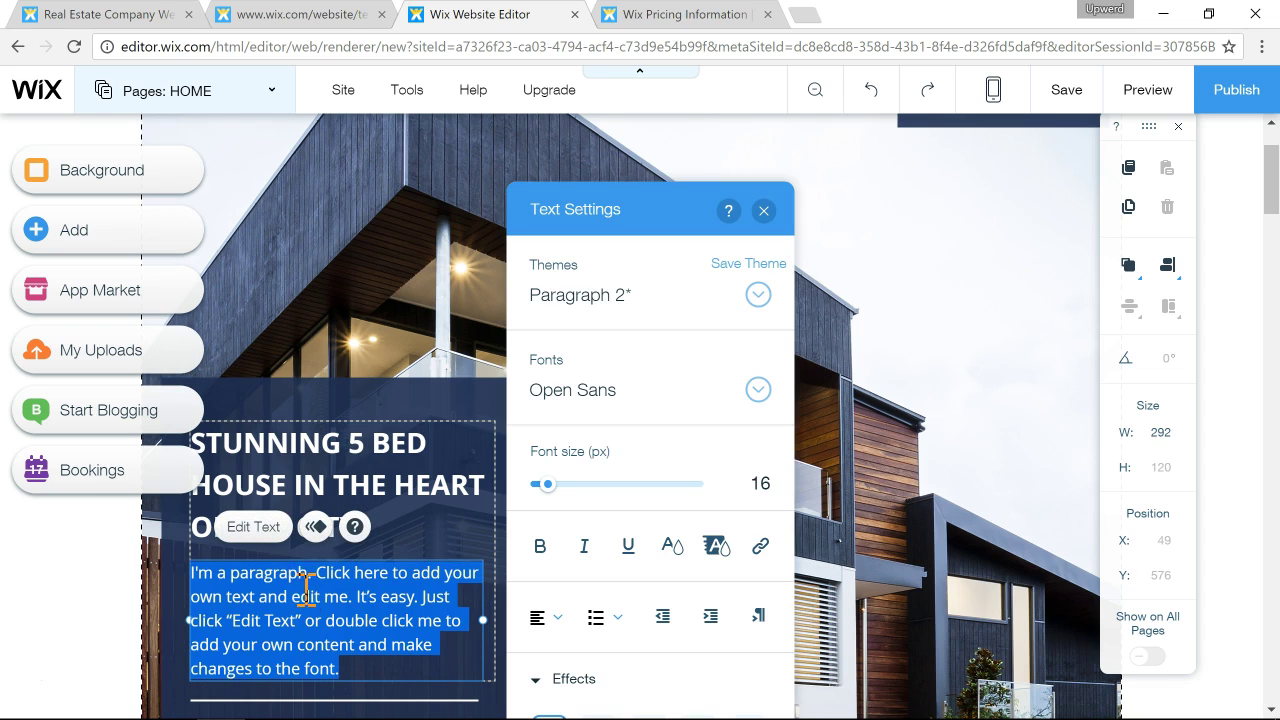
{"action": "left_click", "coordinate": [313, 575]}
{"action": "type", "text": "fsafds"}
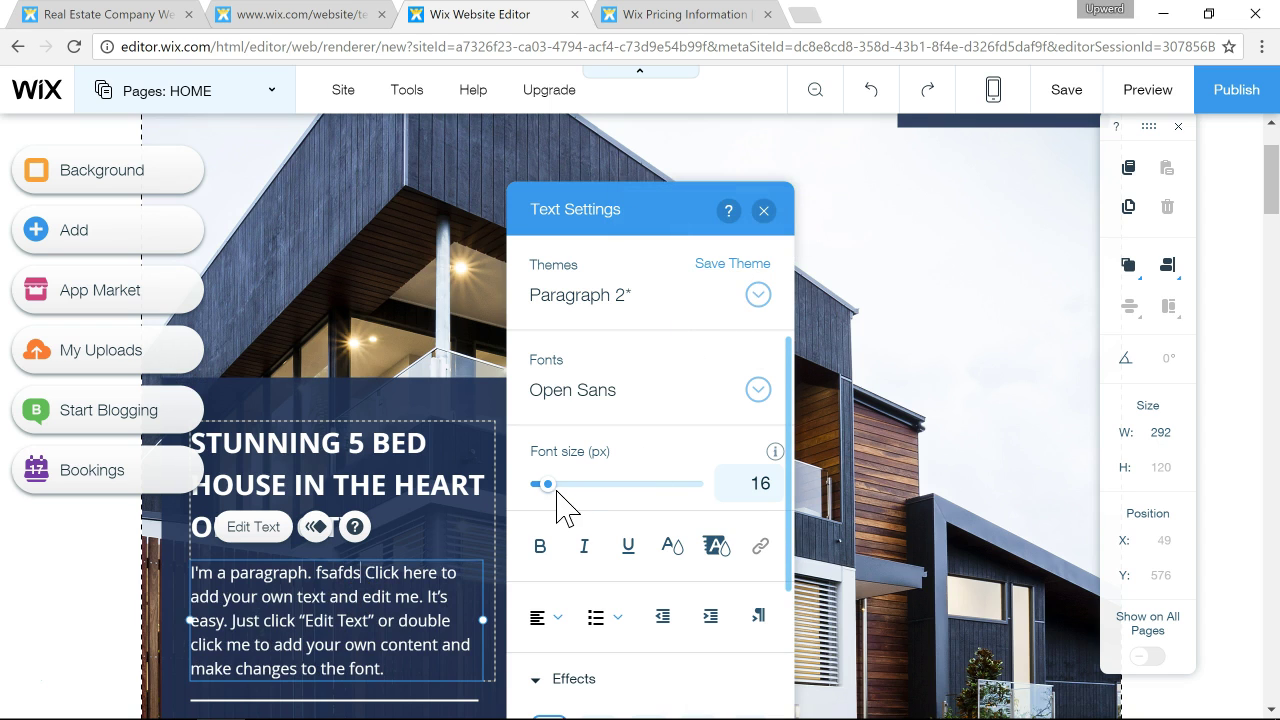
Set the whole hero paragraph to font size 22 px and make it bold and underlined.
{"action": "left_click_drag", "start_coordinate": [547, 485], "coordinate": [569, 485]}
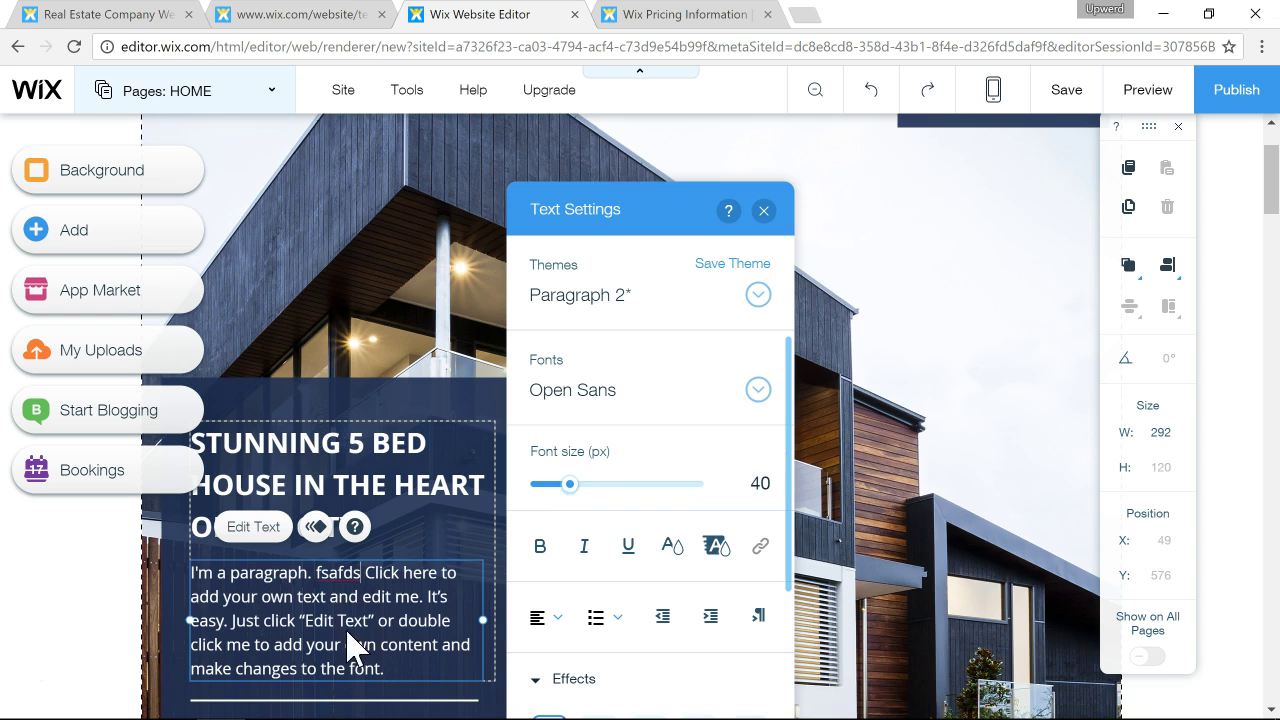
{"action": "triple_click", "coordinate": [345, 630]}
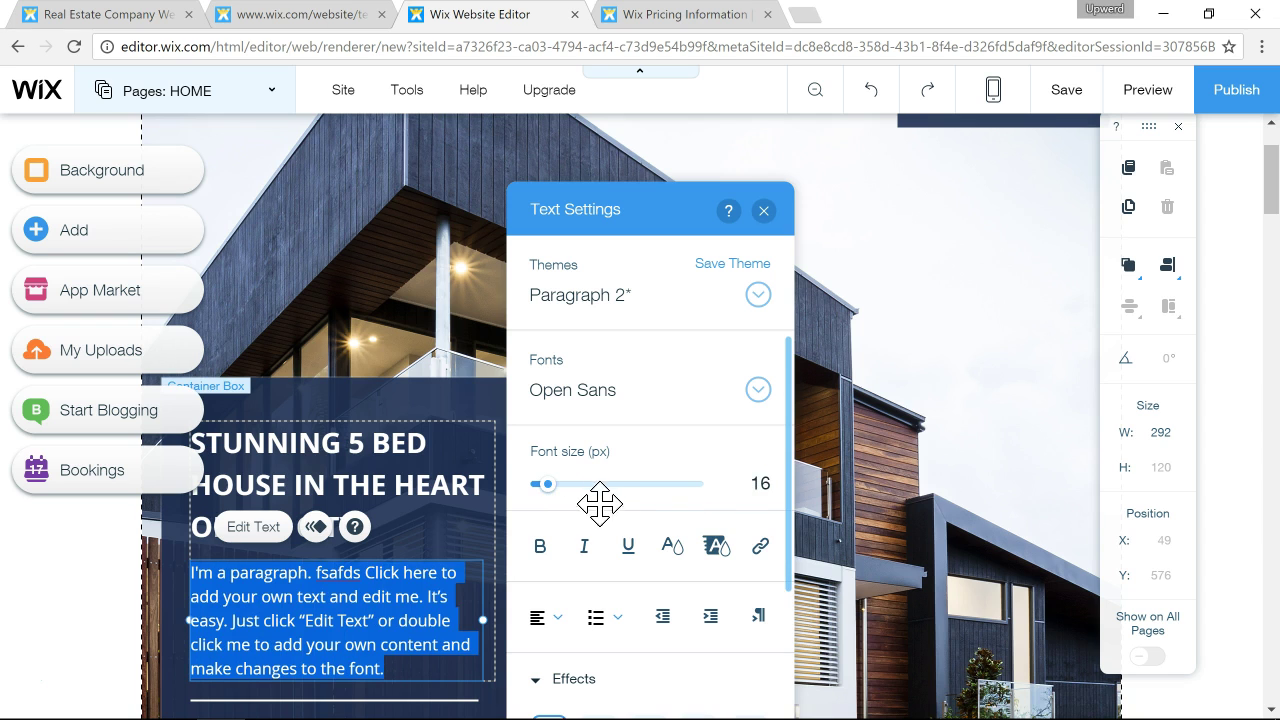
{"action": "left_click_drag", "start_coordinate": [580, 490], "coordinate": [544, 488]}
{"action": "left_click", "coordinate": [540, 548]}
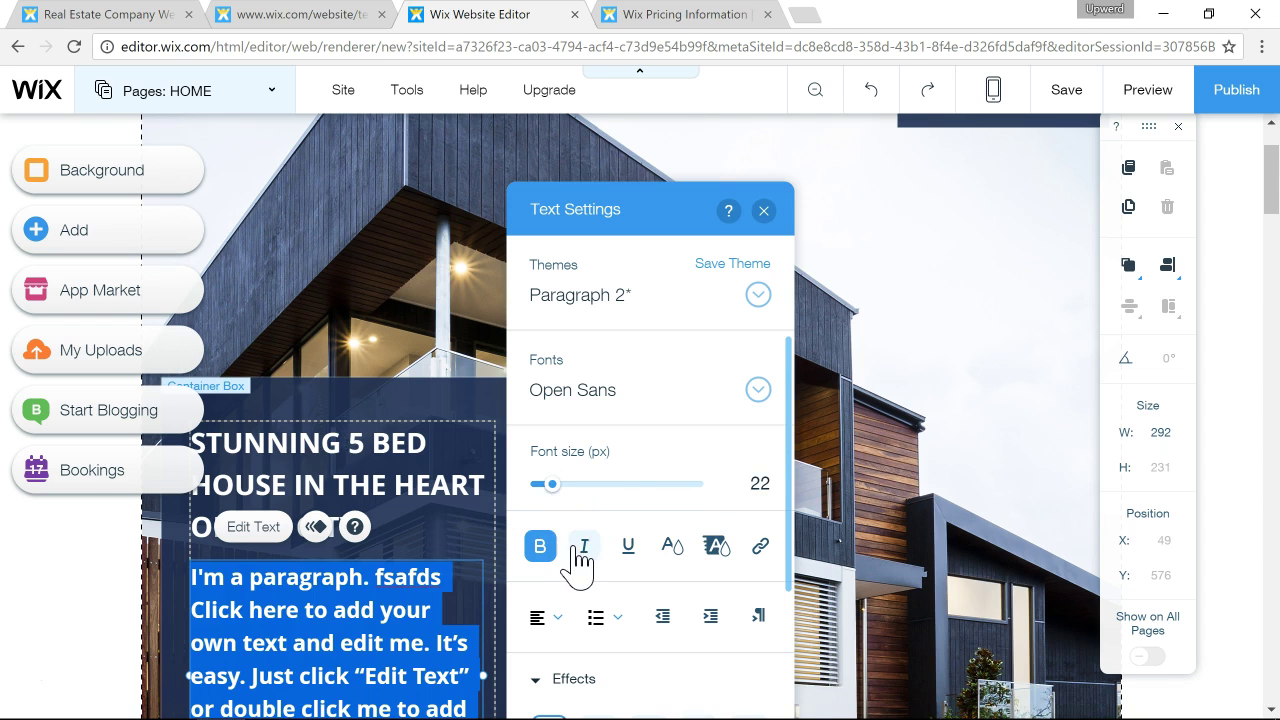
{"action": "left_click", "coordinate": [584, 548]}
{"action": "left_click", "coordinate": [585, 548]}
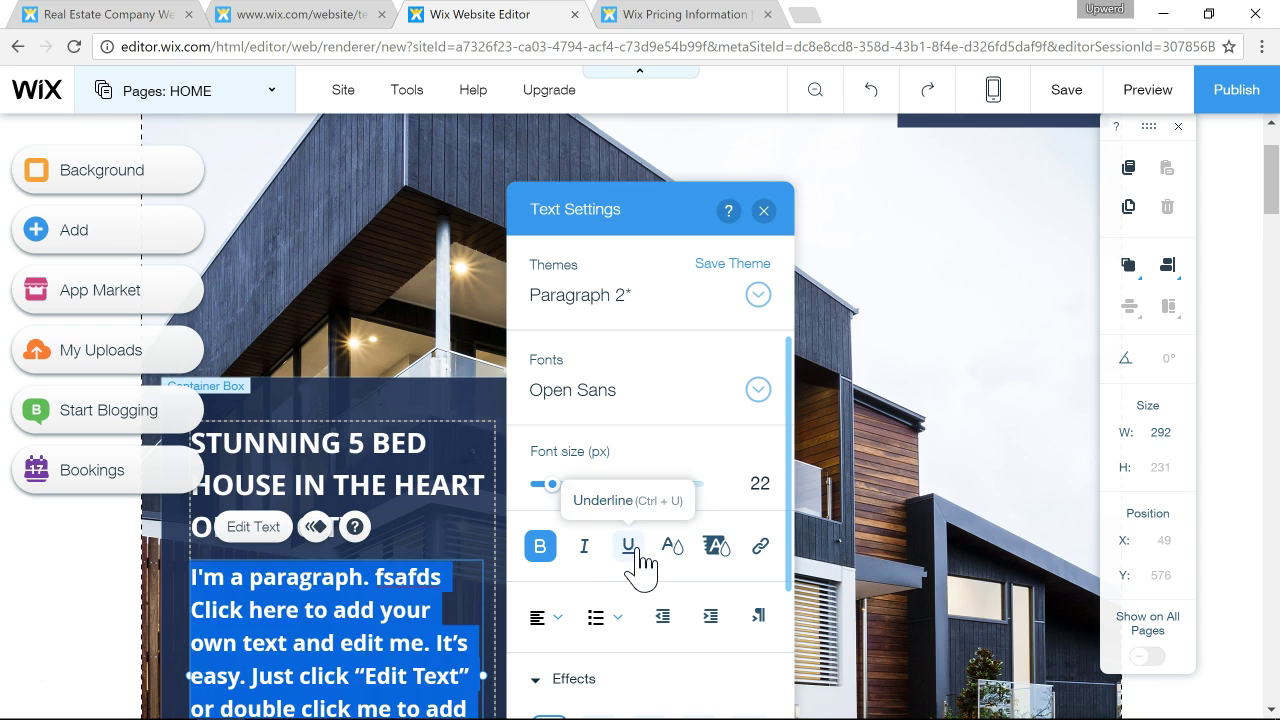
{"action": "left_click", "coordinate": [628, 548]}
Try text effects A, B and C on the hero paragraph, apply effect D, and close the text settings after viewing the spacing options.
{"action": "scroll", "coordinate": [723, 500], "scroll_direction": "down", "scroll_amount": 3}
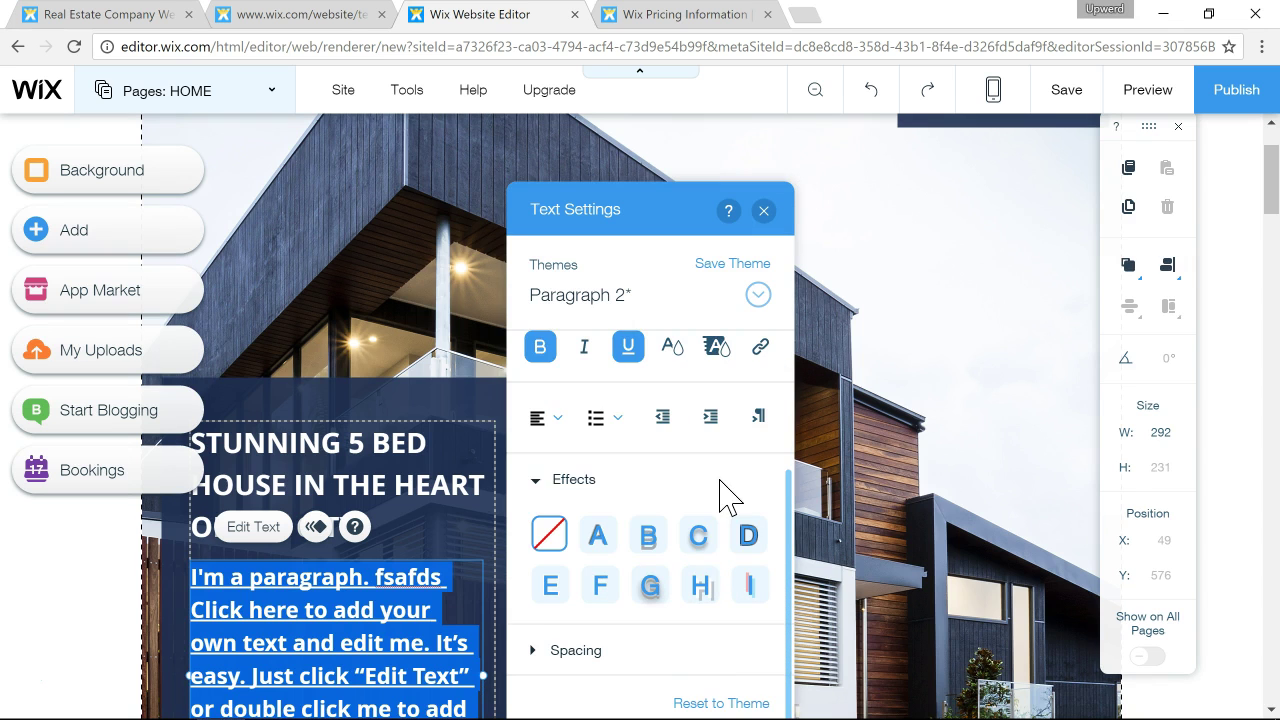
{"action": "left_click", "coordinate": [601, 545]}
{"action": "left_click", "coordinate": [648, 545]}
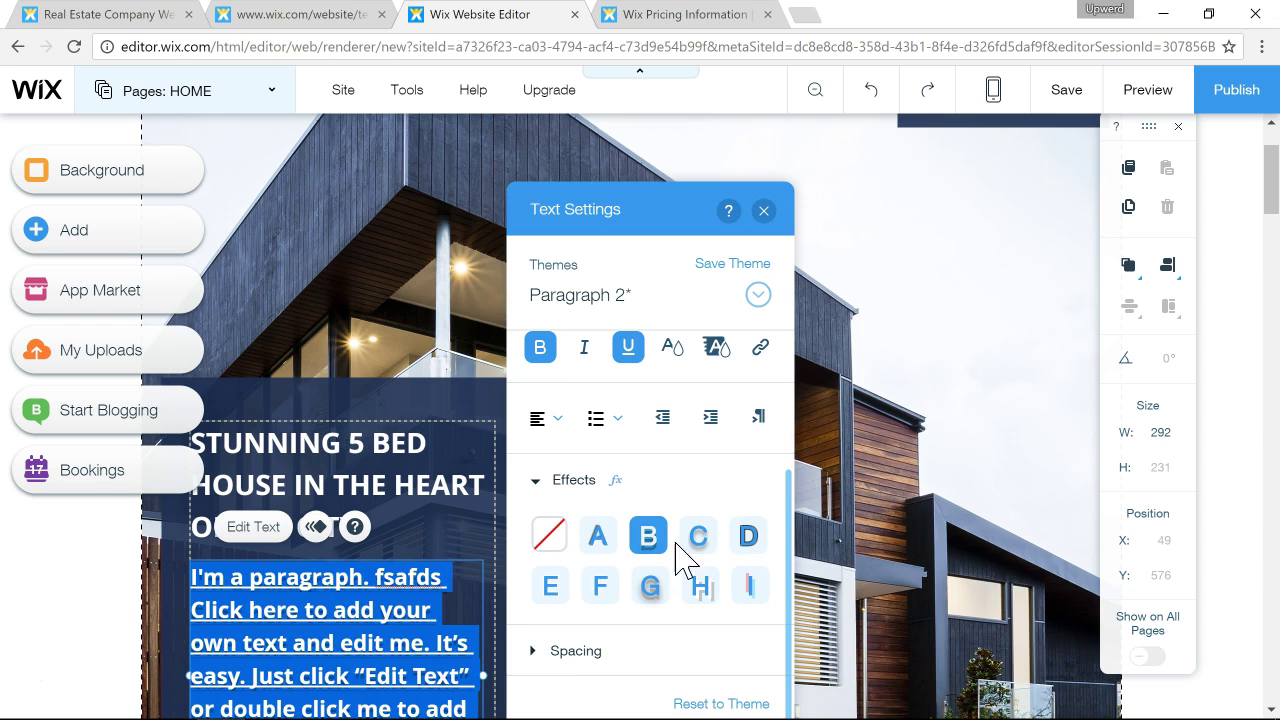
{"action": "left_click", "coordinate": [698, 545]}
{"action": "left_click", "coordinate": [747, 548]}
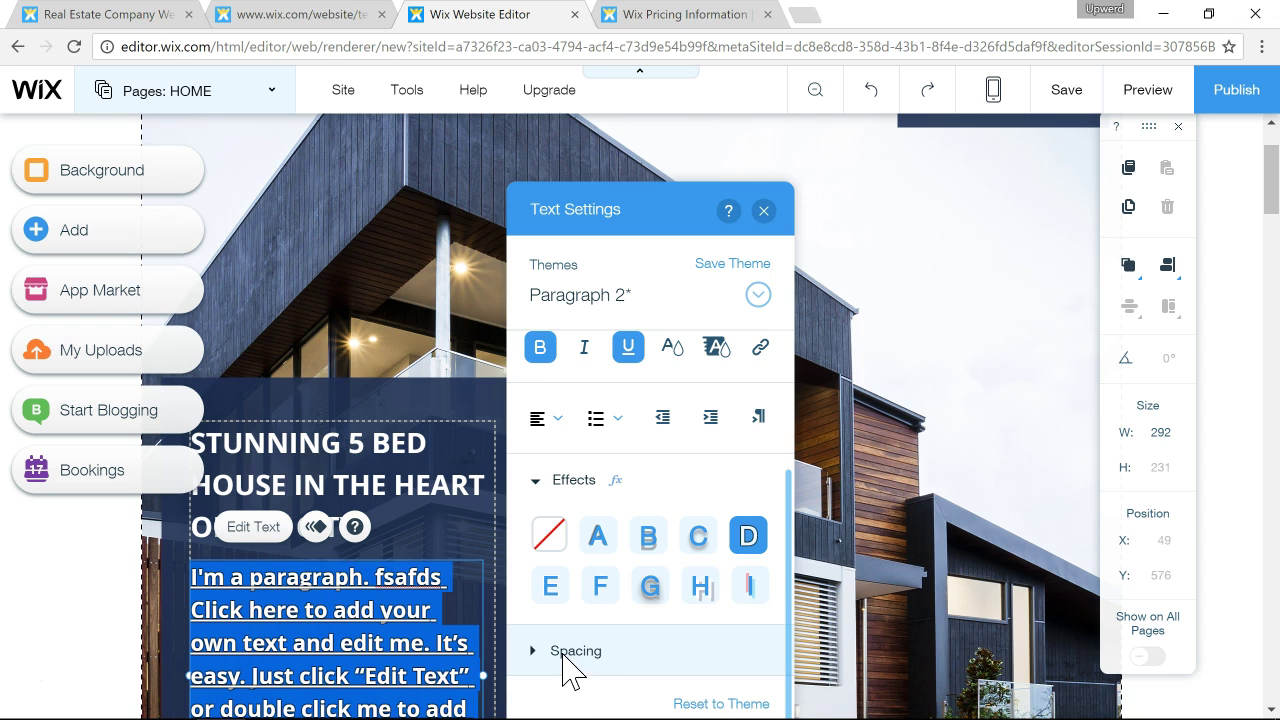
{"action": "left_click", "coordinate": [563, 655]}
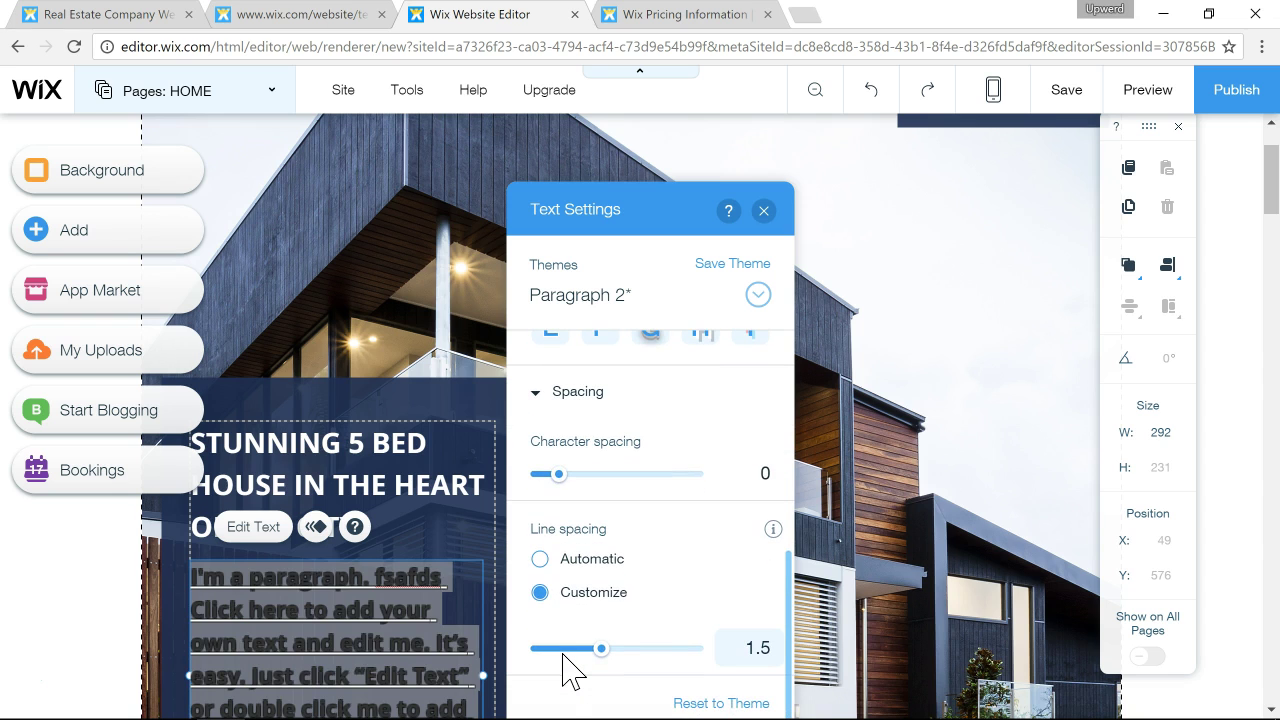
{"action": "left_click", "coordinate": [764, 211]}
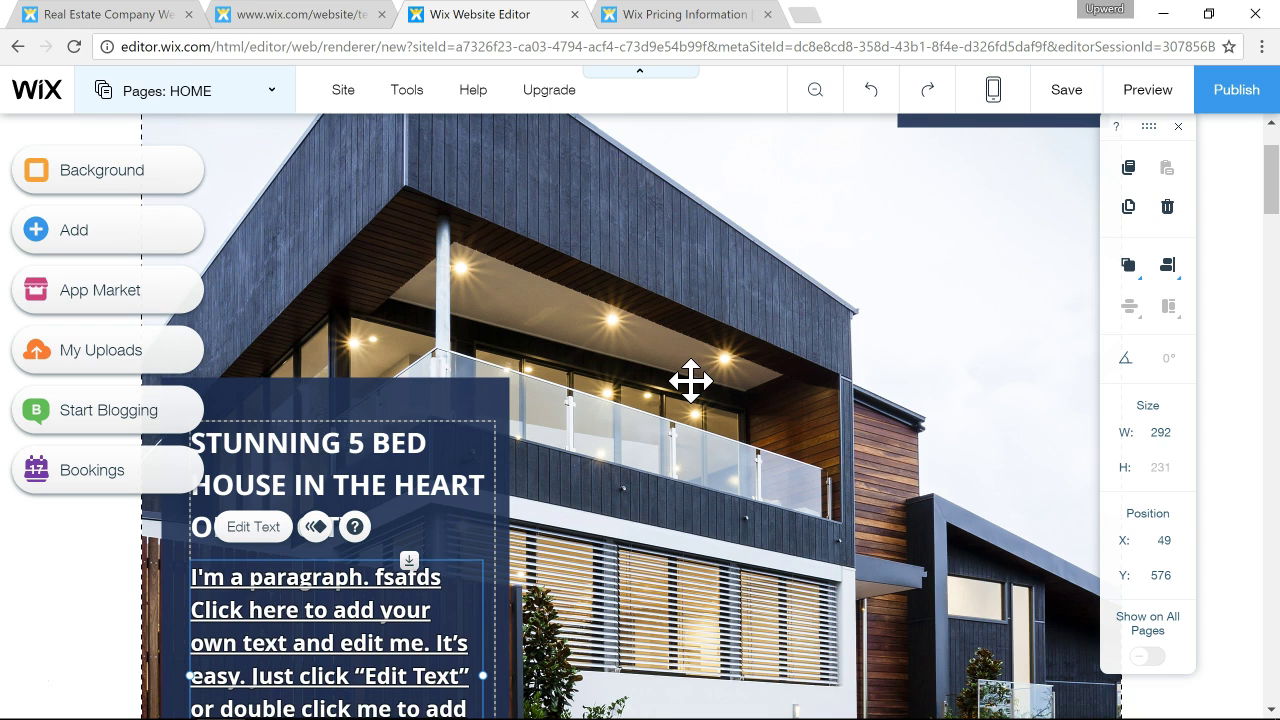
{"action": "scroll", "coordinate": [575, 461], "scroll_direction": "up", "scroll_amount": 2}
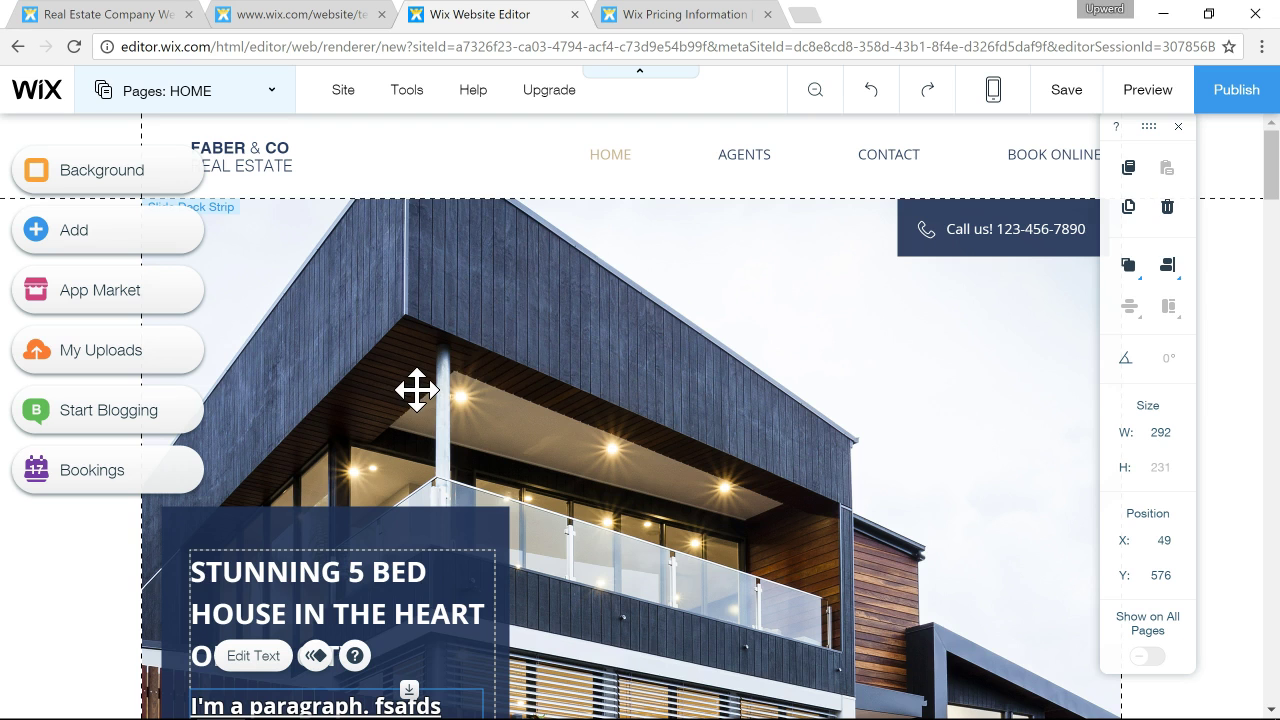
{"action": "scroll", "coordinate": [735, 575], "scroll_direction": "down", "scroll_amount": 4}
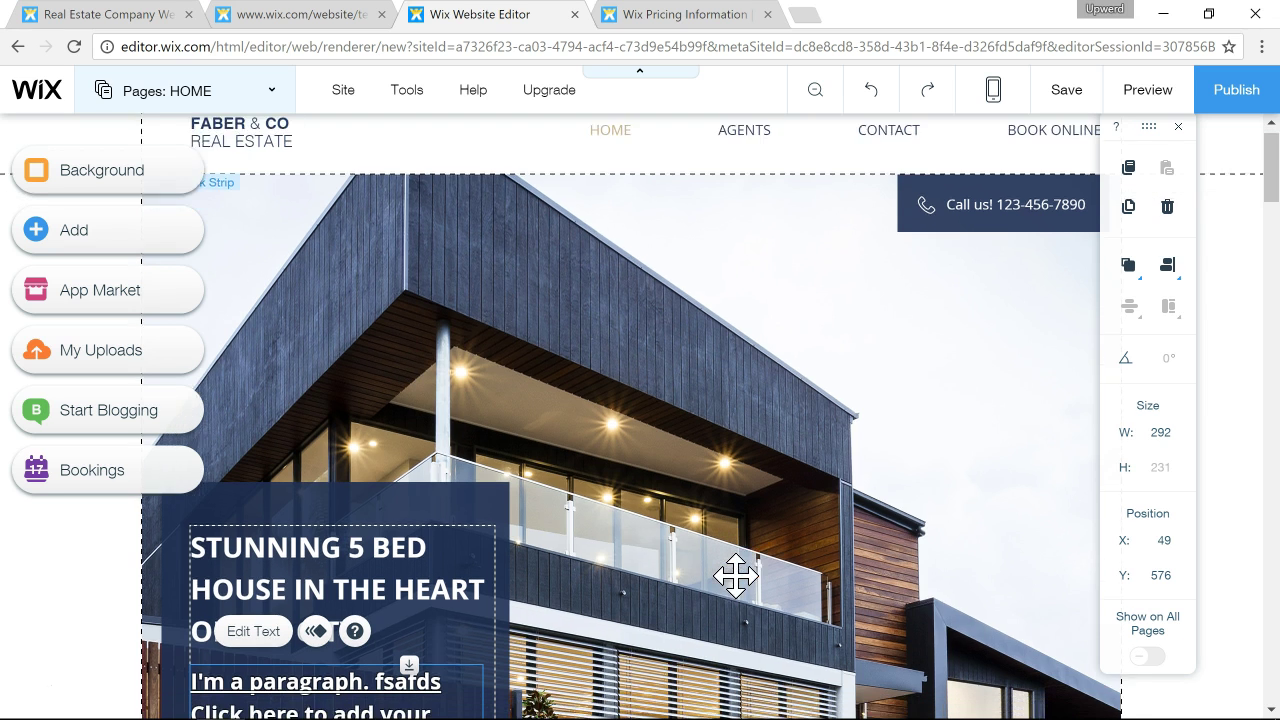
{"action": "scroll", "coordinate": [735, 575], "scroll_direction": "up", "scroll_amount": 5}
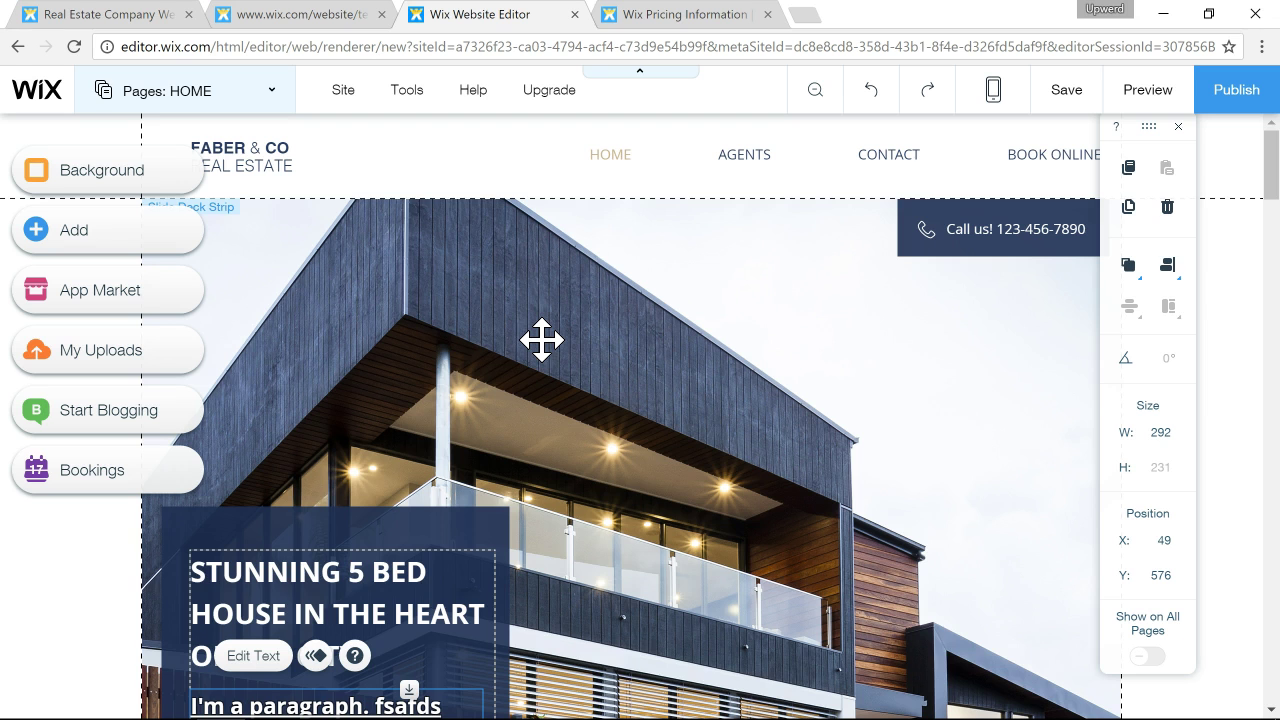
{"action": "scroll", "coordinate": [541, 340], "scroll_direction": "down", "scroll_amount": 4}
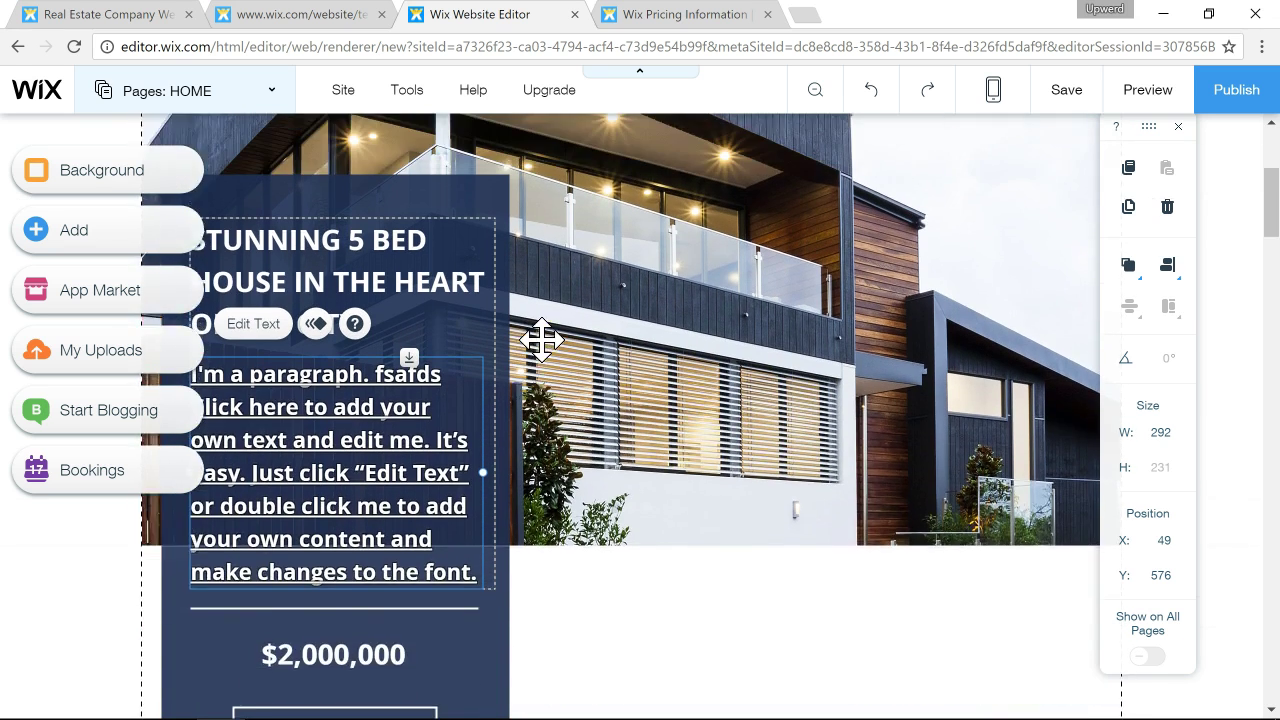
{"action": "scroll", "coordinate": [541, 340], "scroll_direction": "up", "scroll_amount": 3}
{"action": "scroll", "coordinate": [541, 340], "scroll_direction": "up", "scroll_amount": 1}
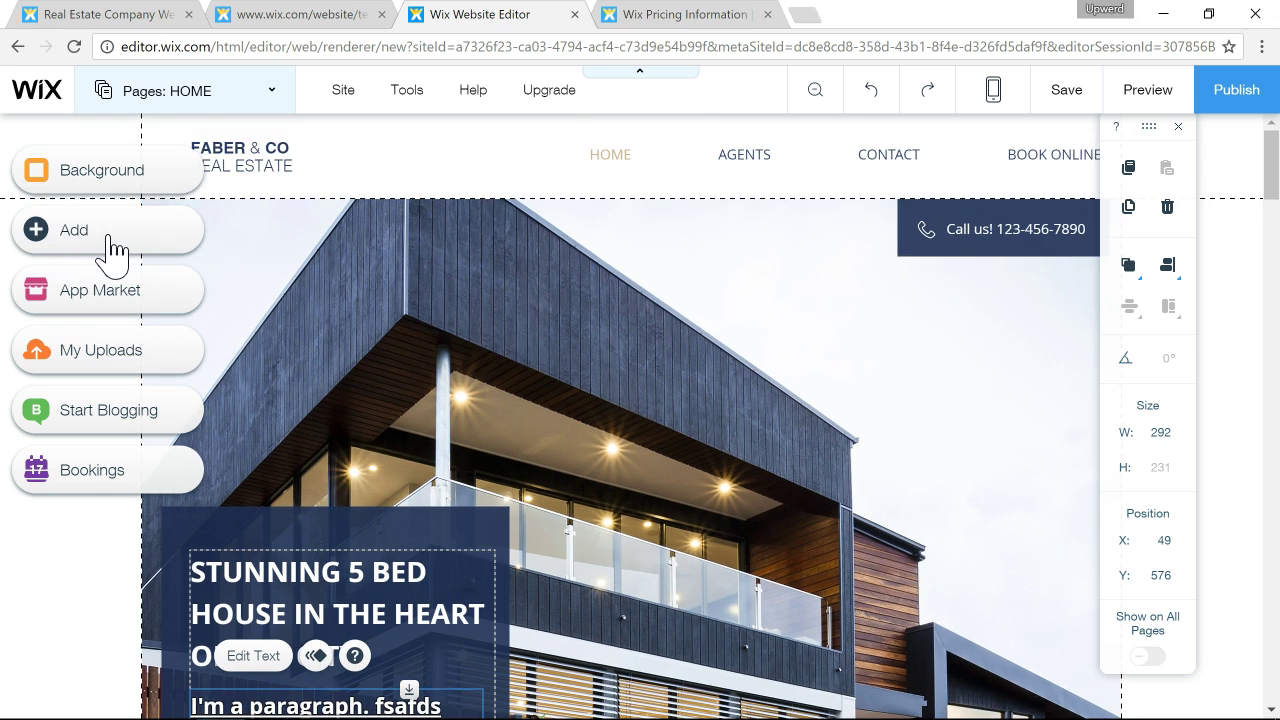
Open the collection of elements to add and look through its themed text and title styles.
{"action": "left_click", "coordinate": [110, 248]}
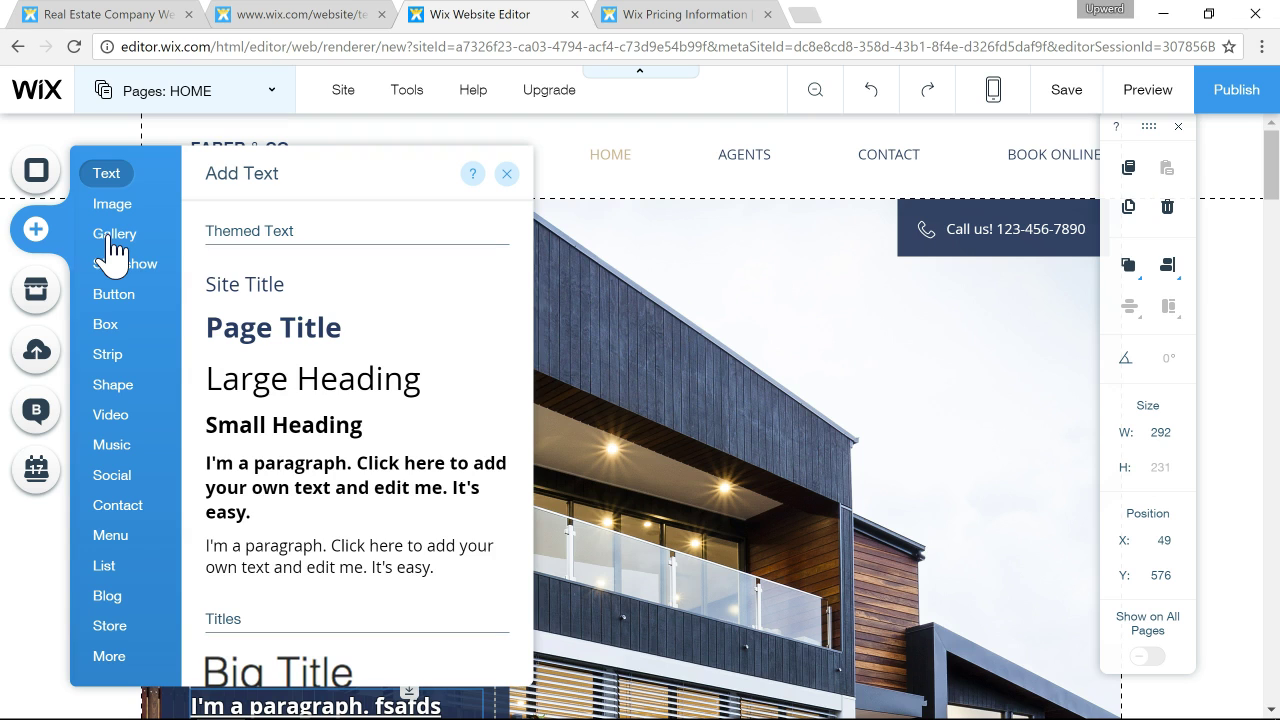
{"action": "mouse_move", "coordinate": [110, 200]}
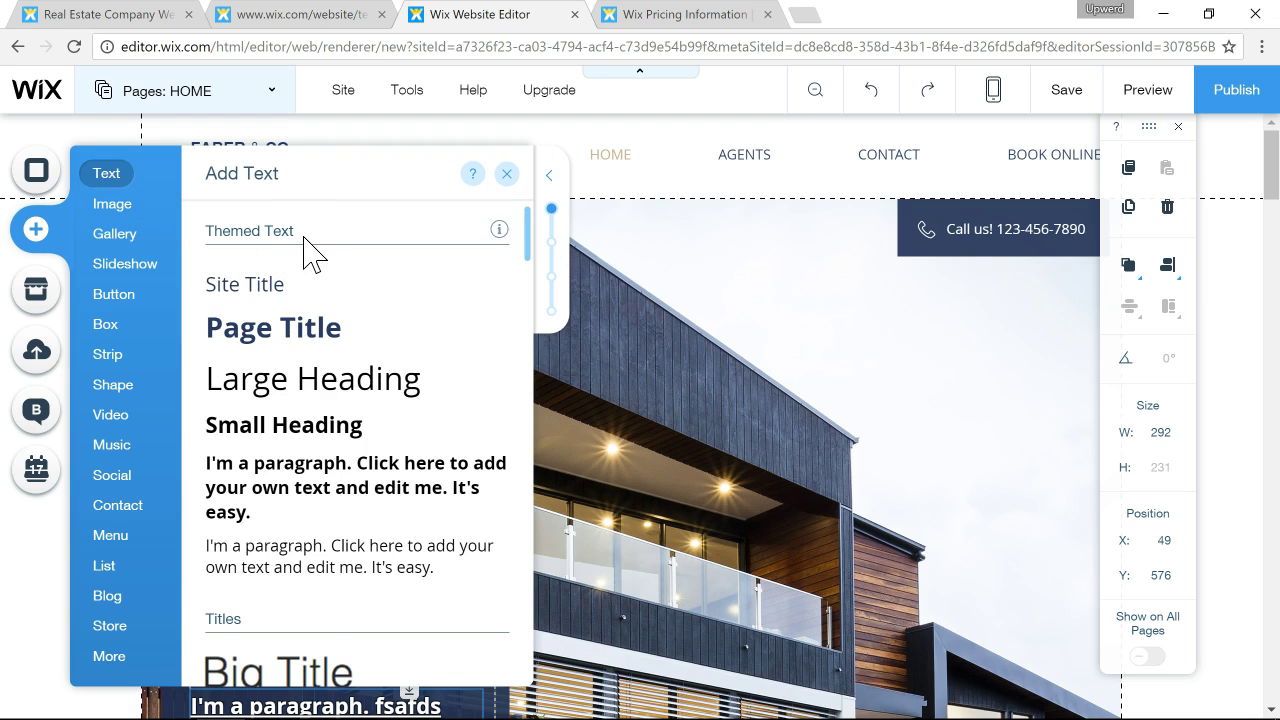
{"action": "scroll", "coordinate": [305, 250], "scroll_direction": "down", "scroll_amount": 5}
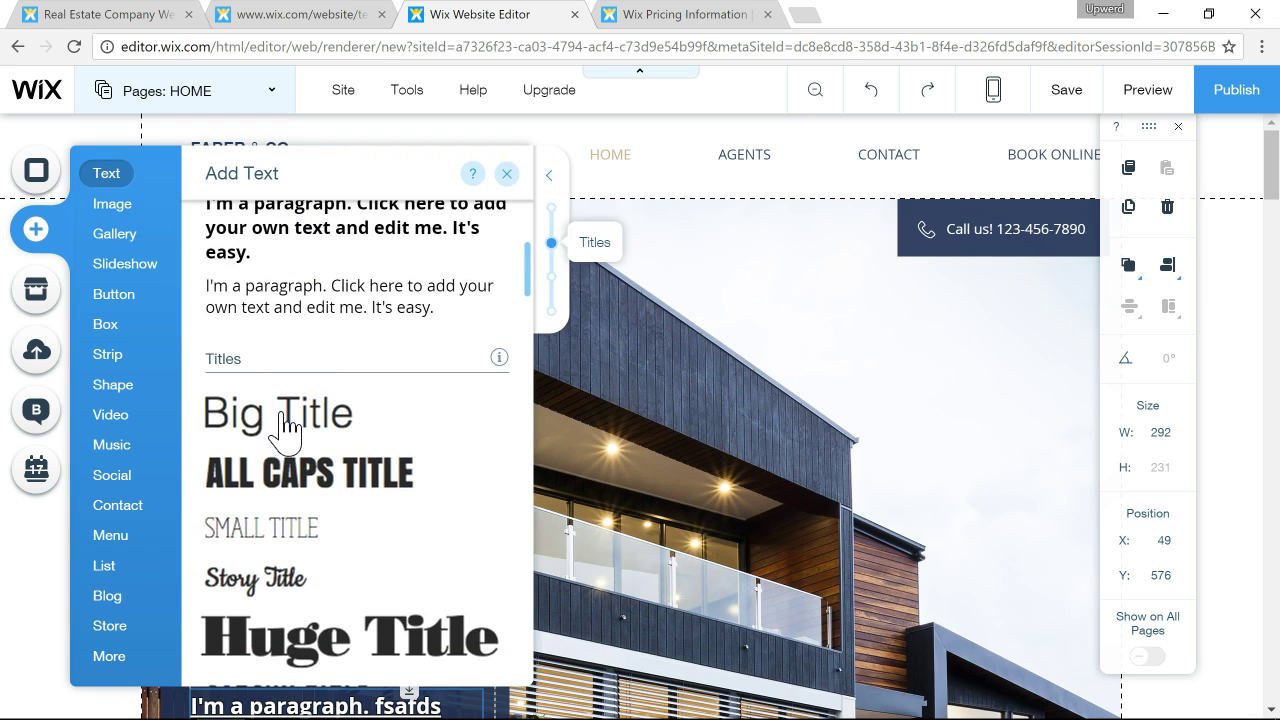
{"action": "scroll", "coordinate": [282, 440], "scroll_direction": "down", "scroll_amount": 4}
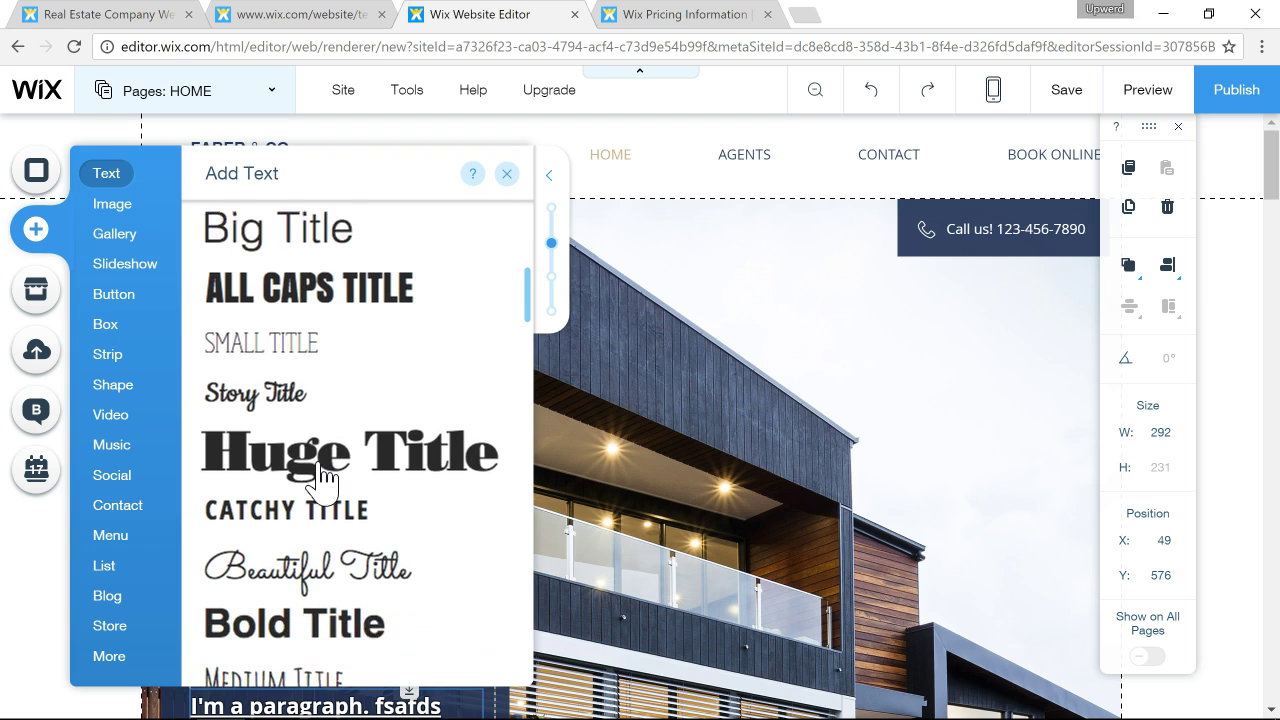
{"action": "scroll", "coordinate": [322, 478], "scroll_direction": "down", "scroll_amount": 5}
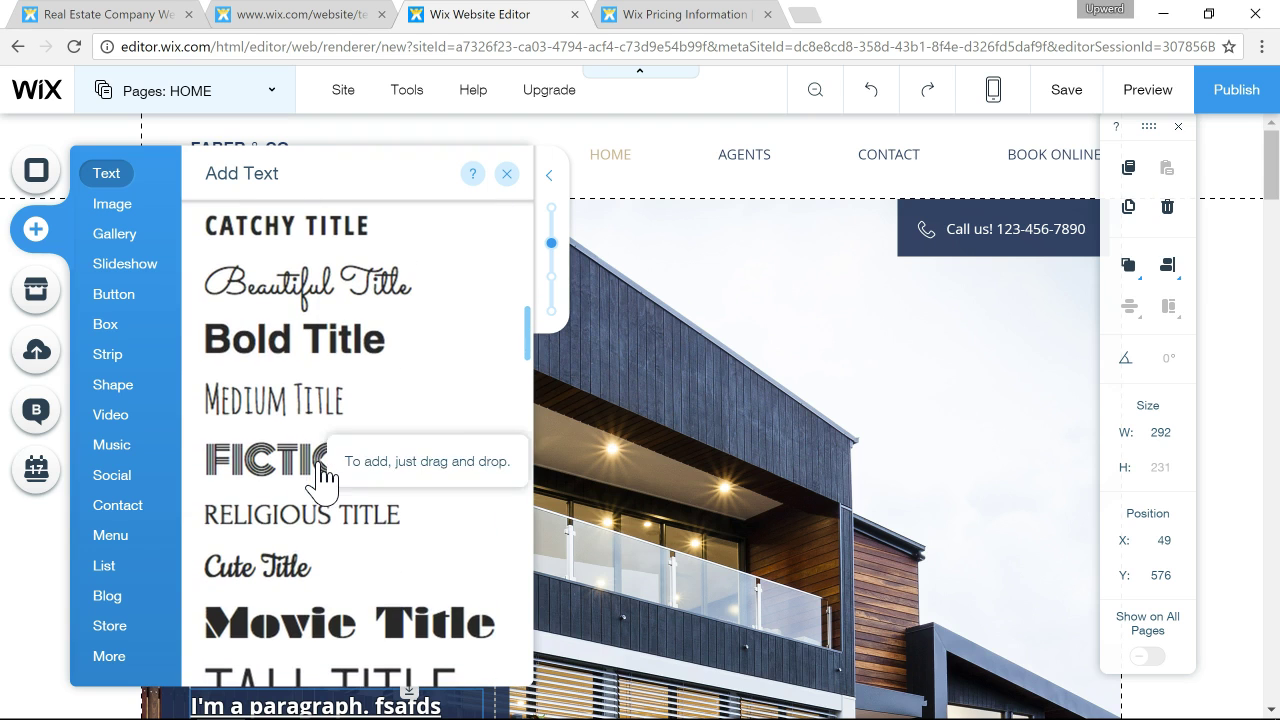
Look through the image, gallery, slideshow, button, box, strip, shape, video, music and social elements that can be added to the page.
{"action": "left_click", "coordinate": [115, 212]}
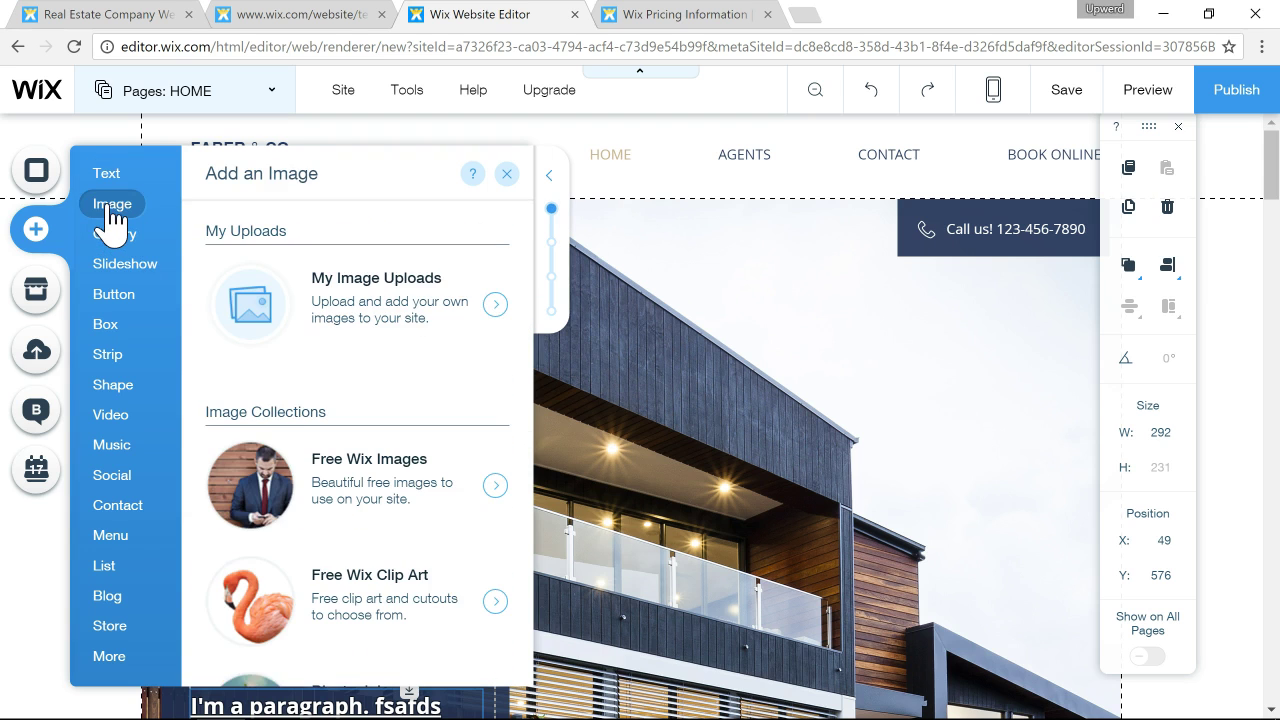
{"action": "left_click", "coordinate": [113, 238]}
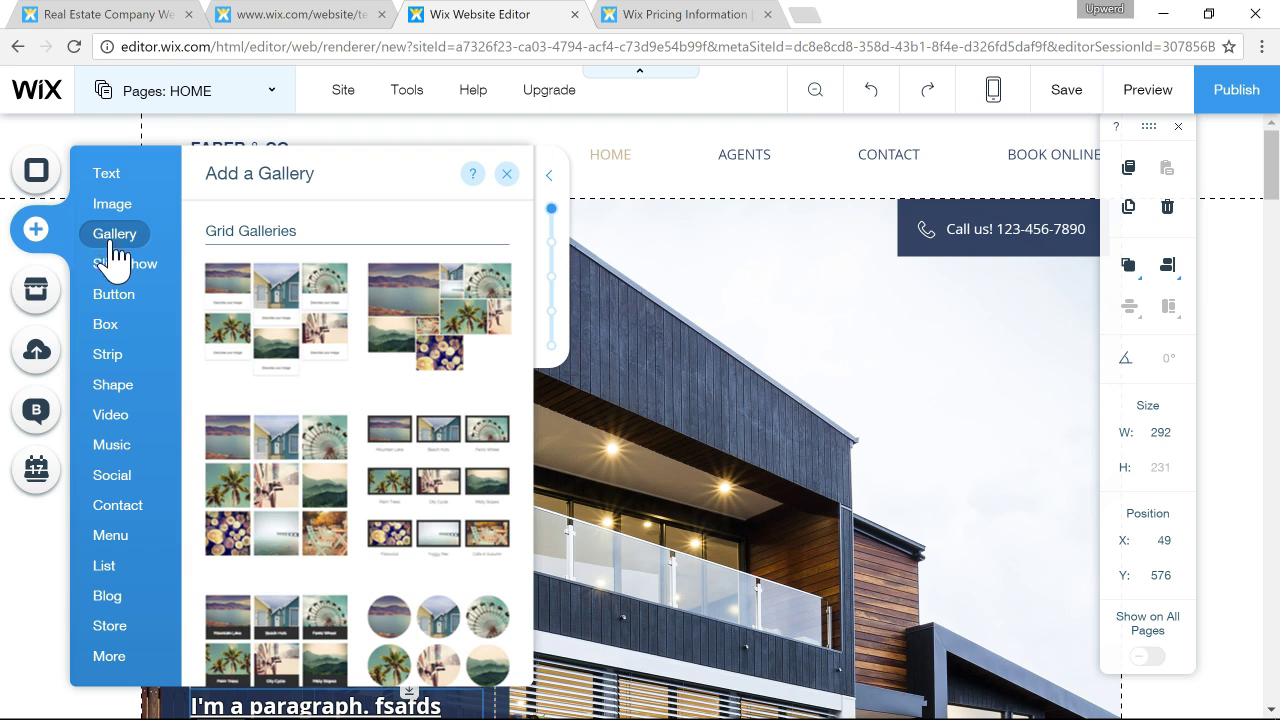
{"action": "left_click", "coordinate": [118, 278]}
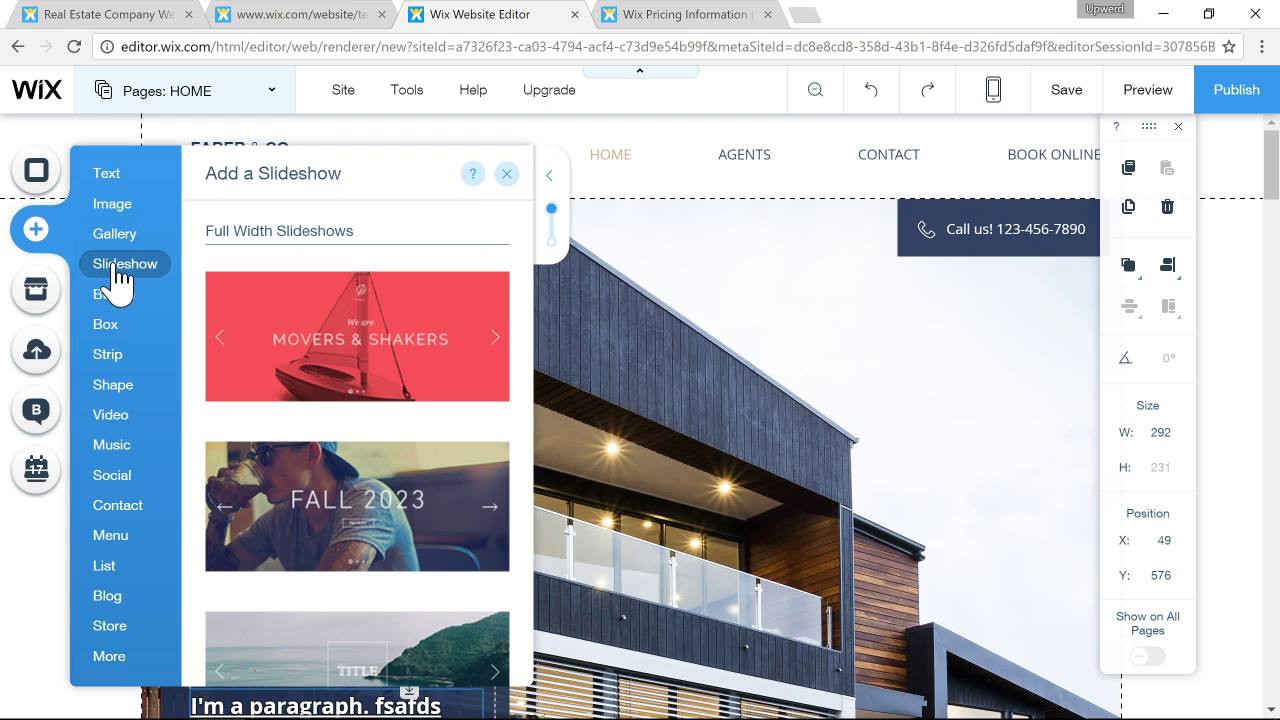
{"action": "left_click", "coordinate": [121, 308]}
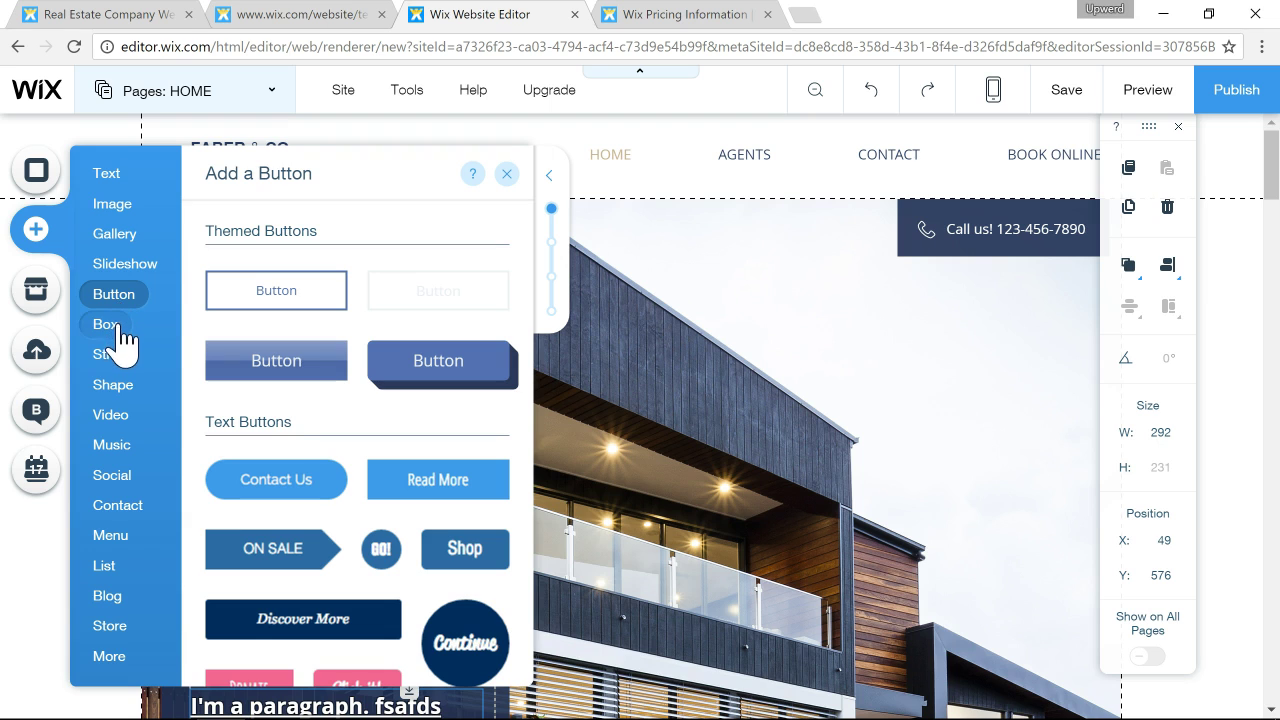
{"action": "left_click", "coordinate": [120, 338]}
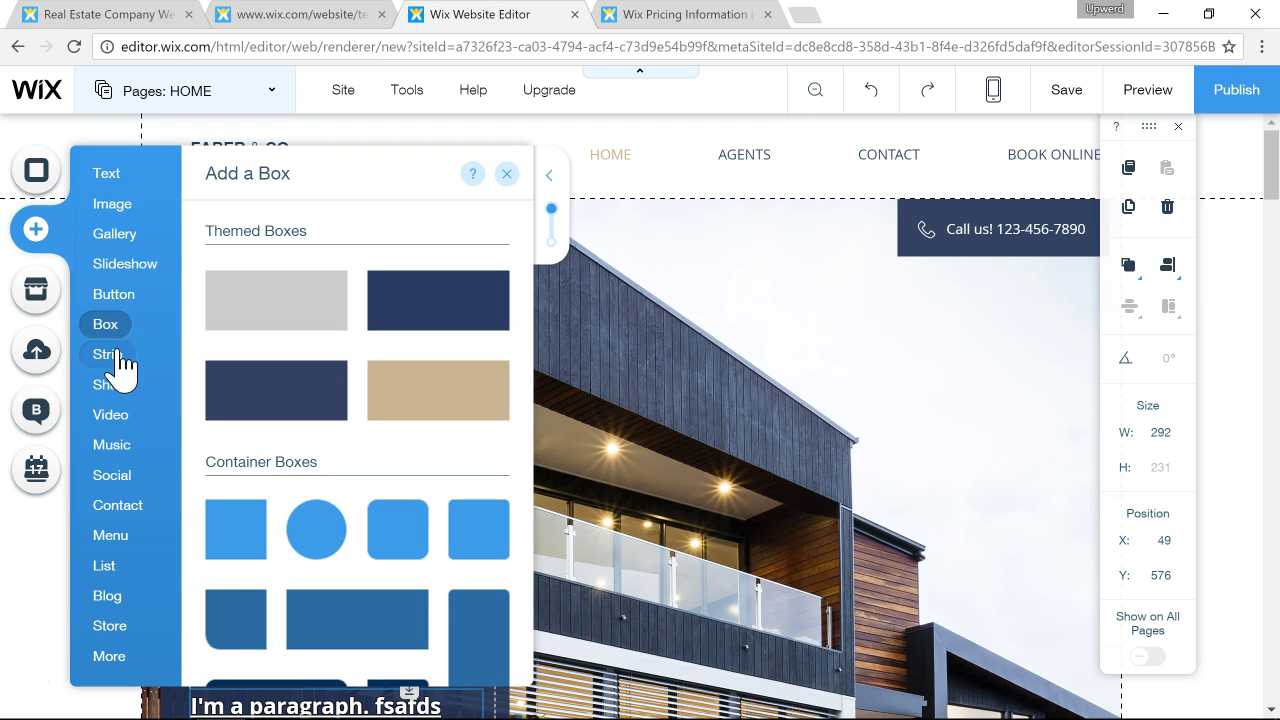
{"action": "left_click", "coordinate": [120, 360]}
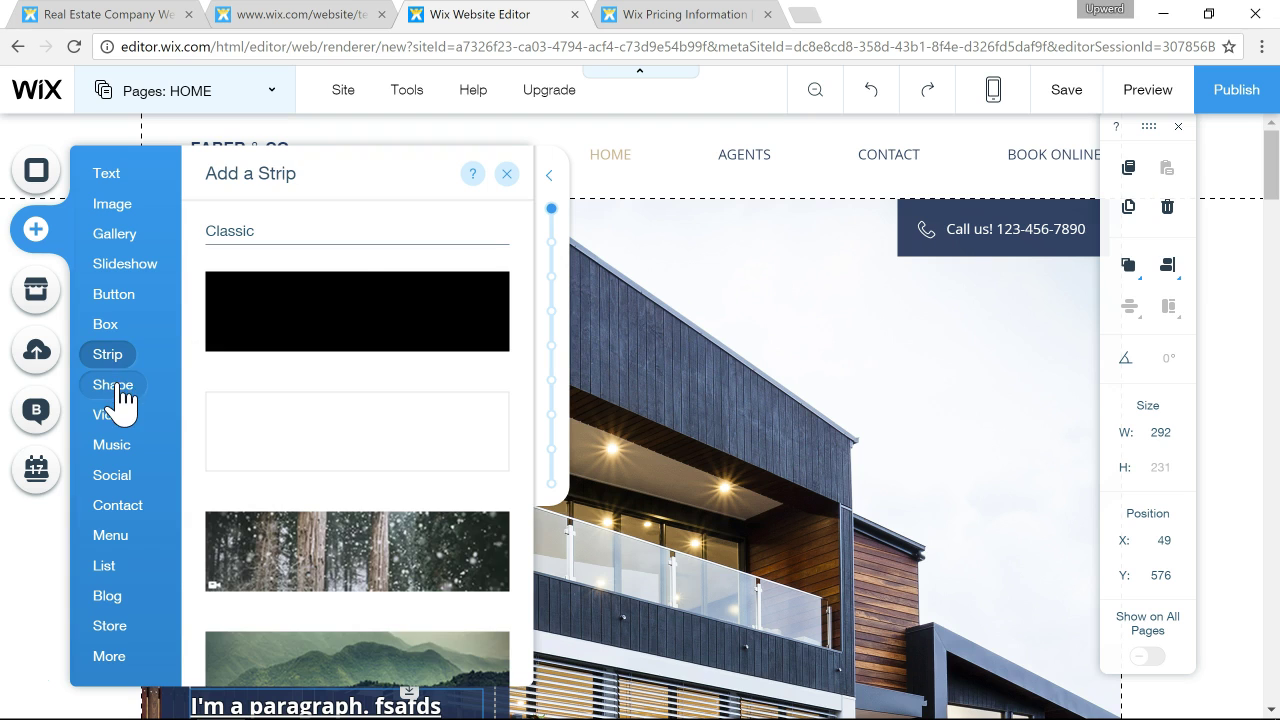
{"action": "left_click", "coordinate": [118, 388]}
{"action": "left_click", "coordinate": [112, 416]}
{"action": "left_click", "coordinate": [112, 446]}
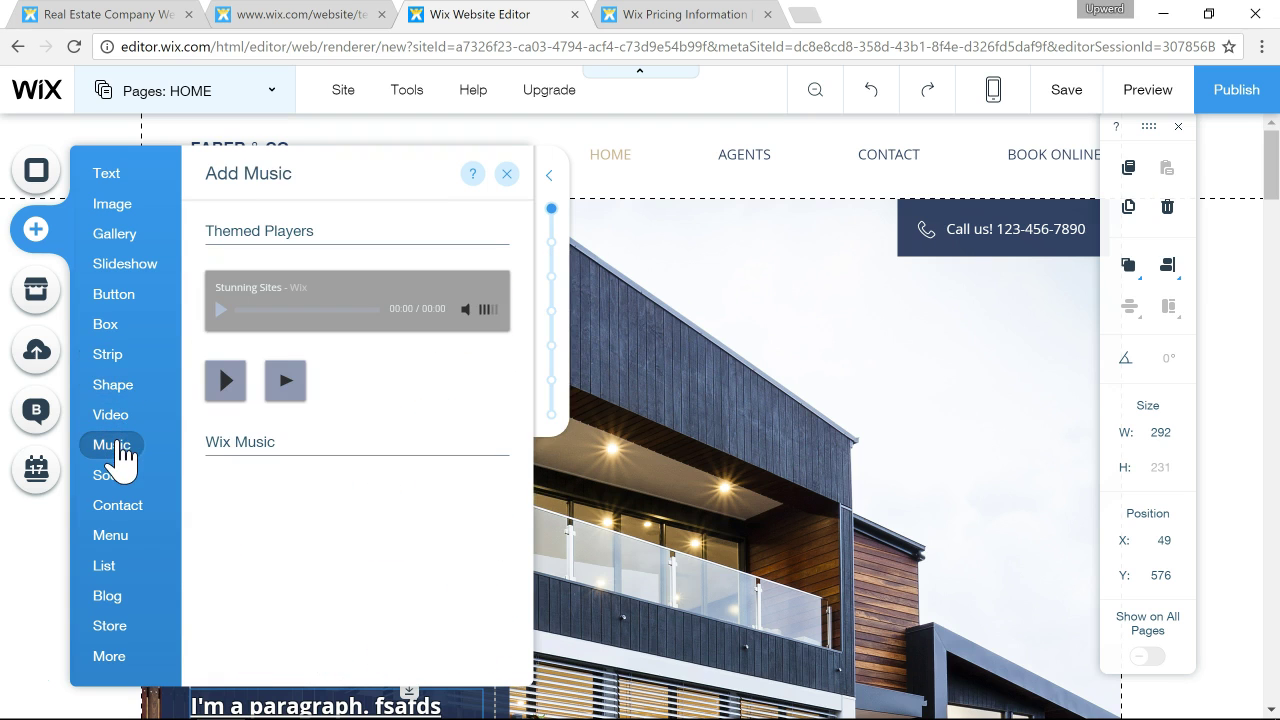
{"action": "left_click", "coordinate": [116, 477]}
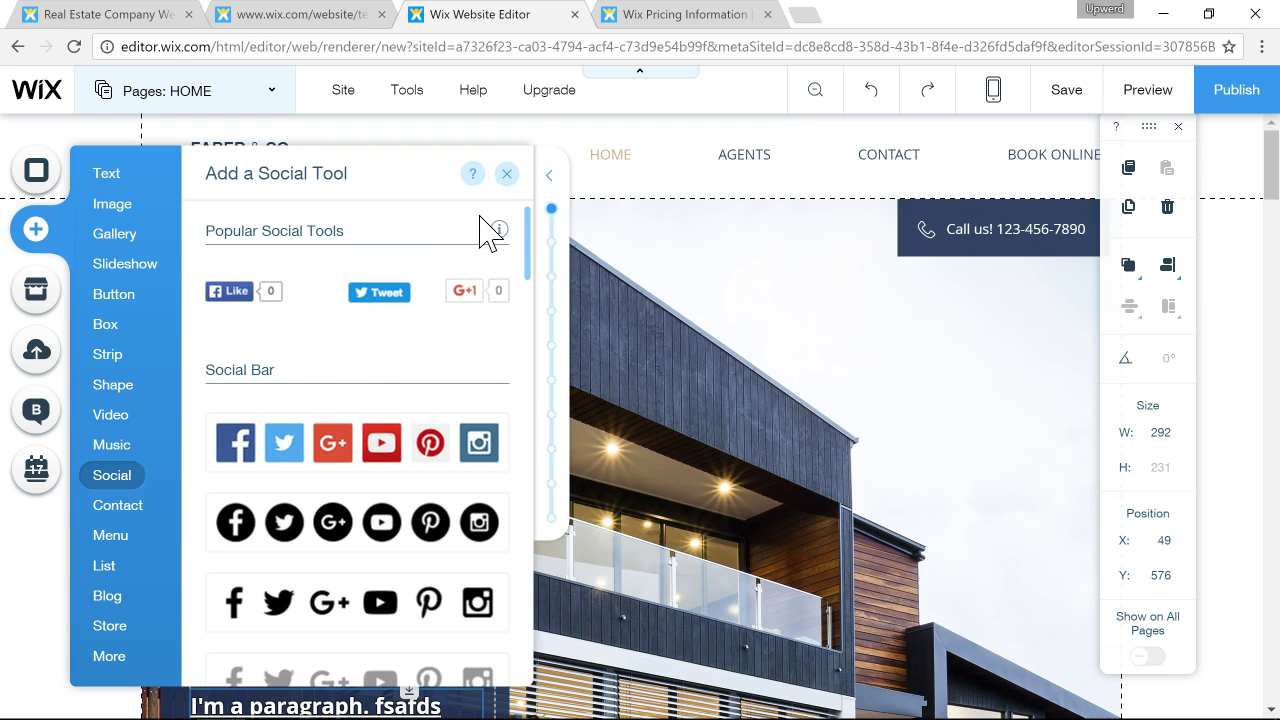
Add a YouTube video to the home page and place it beside the hero text box at about X 423, Y 393.
{"action": "left_click", "coordinate": [108, 354]}
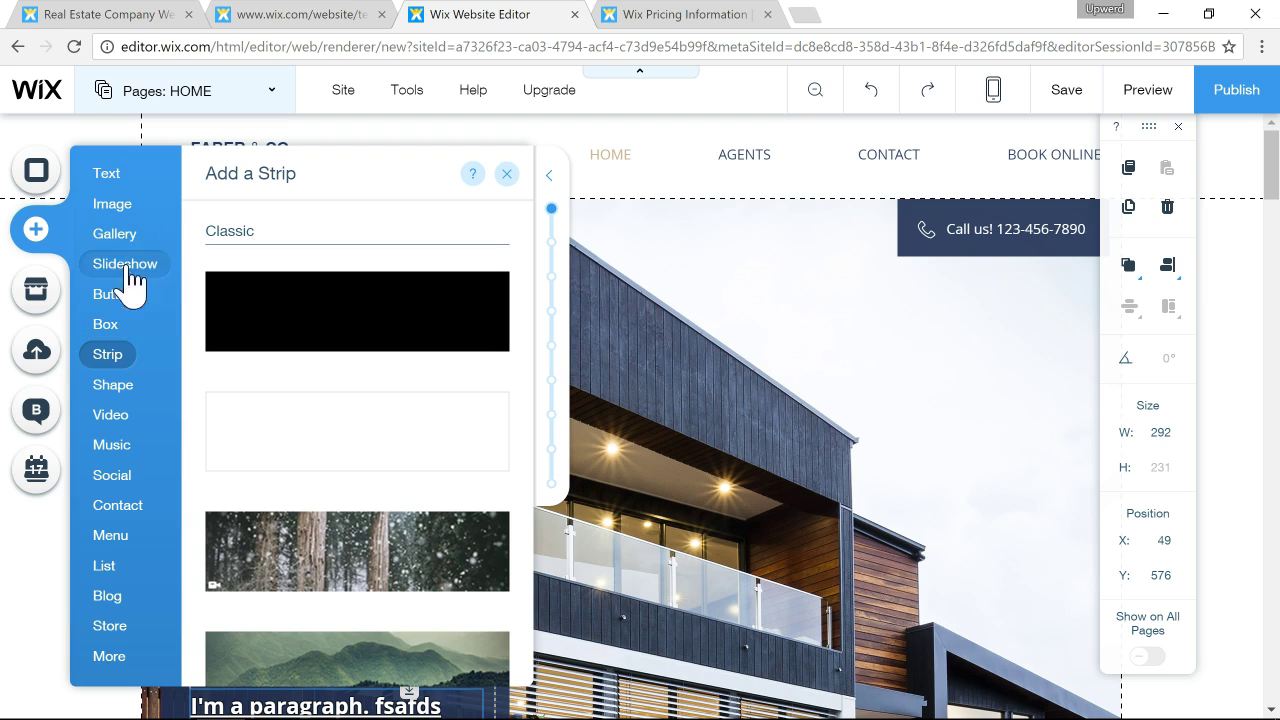
{"action": "left_click", "coordinate": [112, 446]}
{"action": "left_click", "coordinate": [112, 418]}
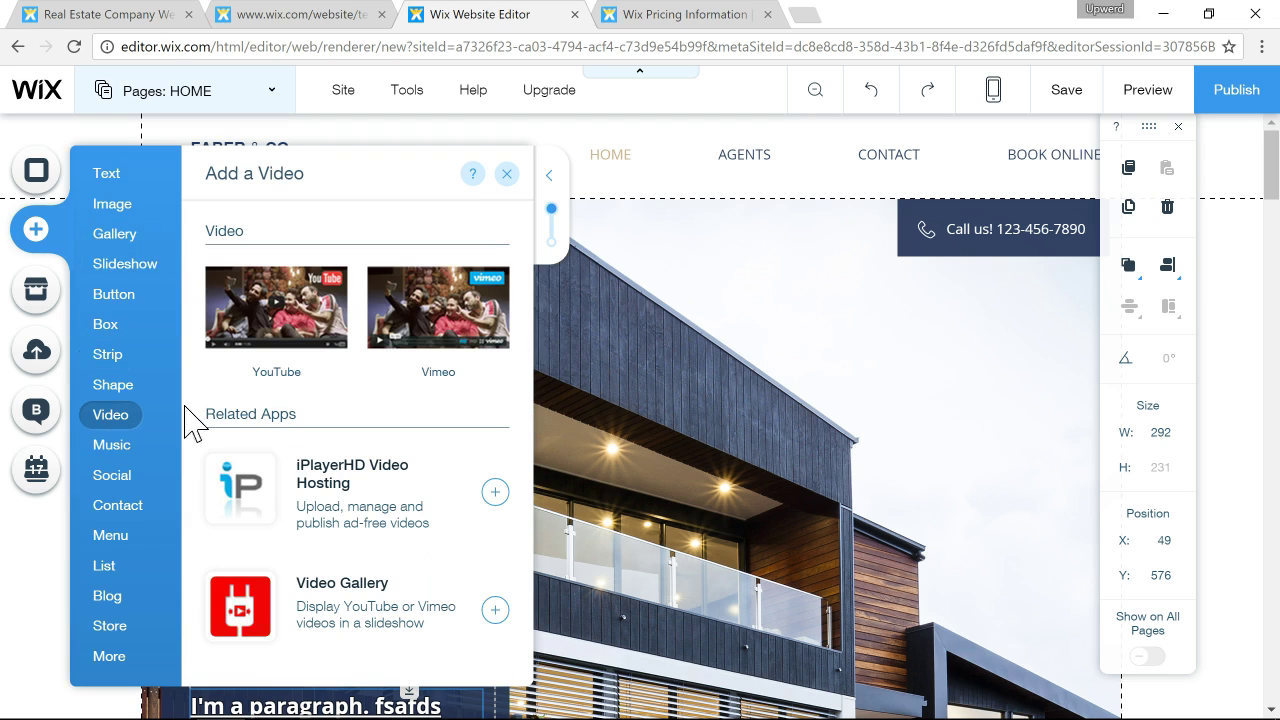
{"action": "left_click", "coordinate": [290, 315]}
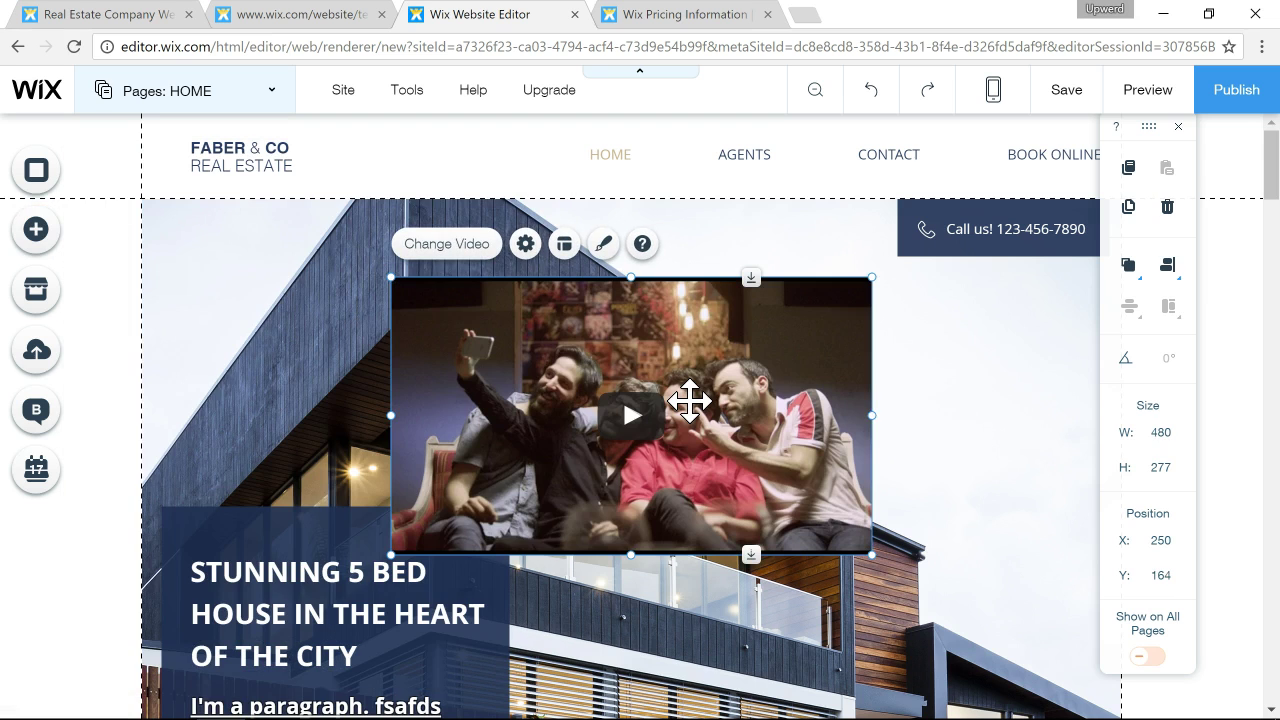
{"action": "left_click_drag", "start_coordinate": [748, 492], "coordinate": [749, 576]}
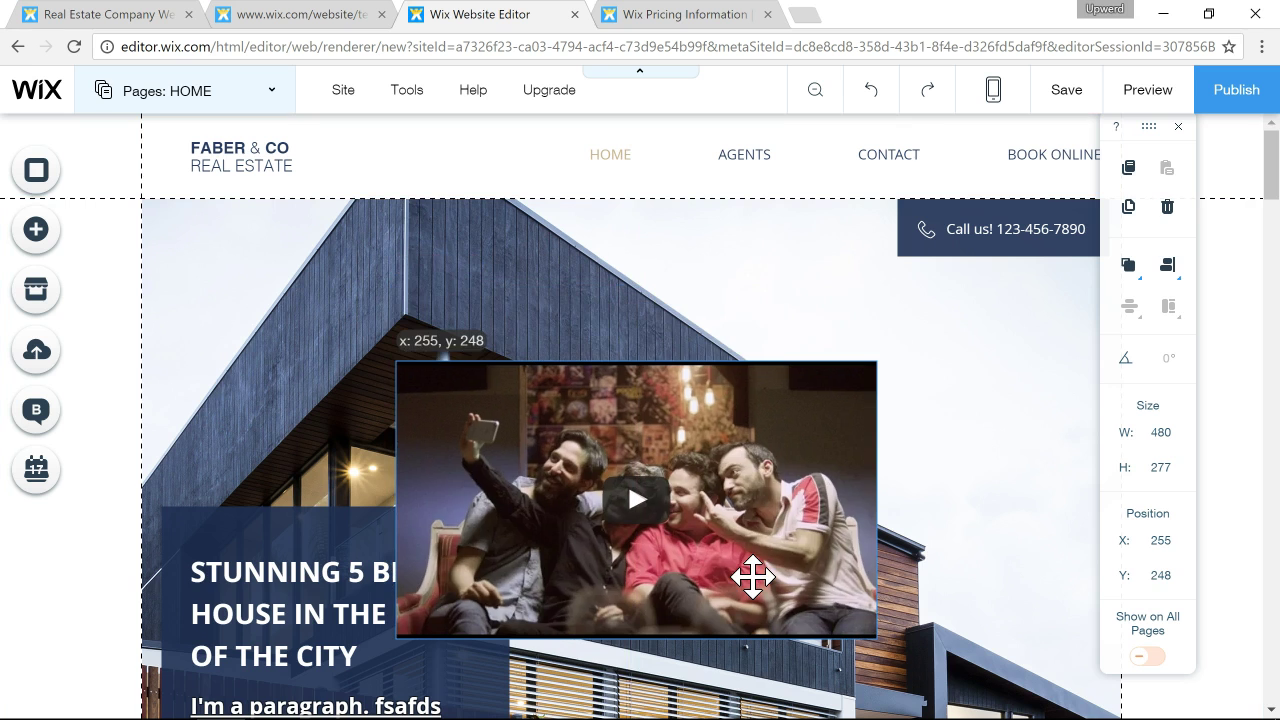
{"action": "left_click_drag", "start_coordinate": [716, 398], "coordinate": [732, 378]}
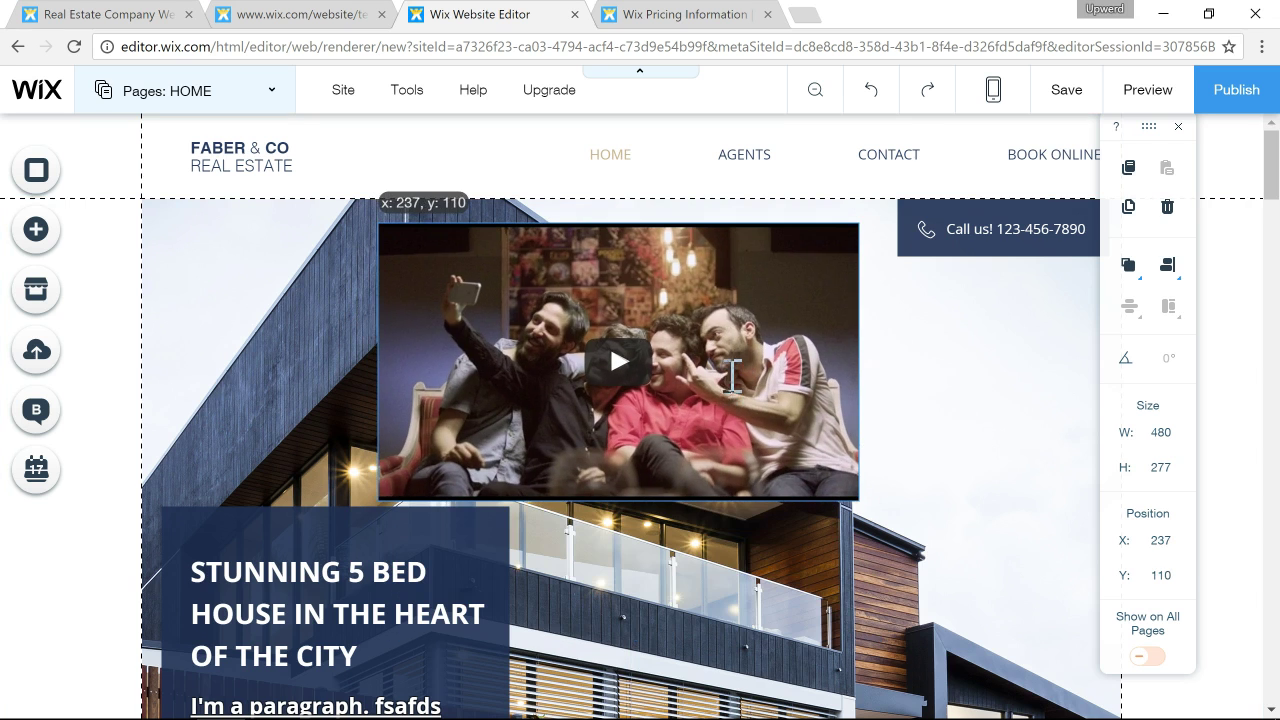
{"action": "left_click_drag", "start_coordinate": [725, 307], "coordinate": [913, 494]}
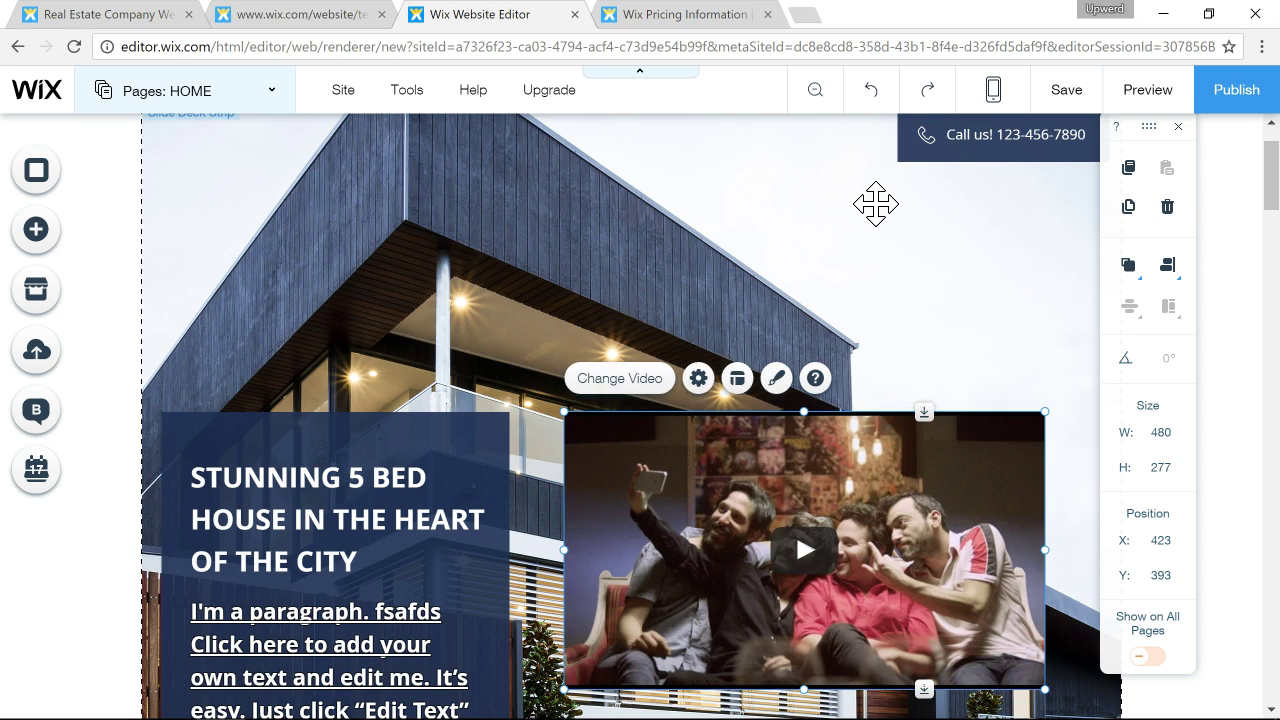
Review how the added video sits beside the hero text box and above the properties section on the home page.
{"action": "scroll", "coordinate": [876, 204], "scroll_direction": "down", "scroll_amount": 4}
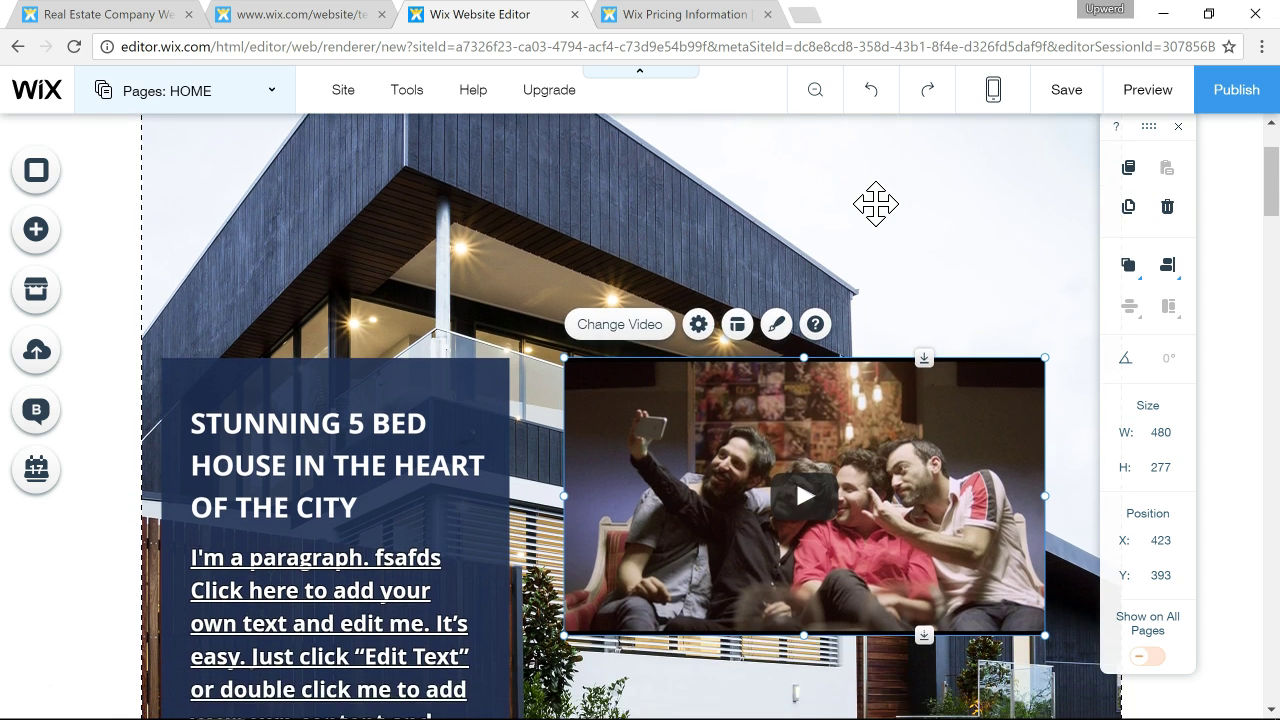
{"action": "scroll", "coordinate": [876, 204], "scroll_direction": "down", "scroll_amount": 2}
{"action": "scroll", "coordinate": [876, 204], "scroll_direction": "up", "scroll_amount": 7}
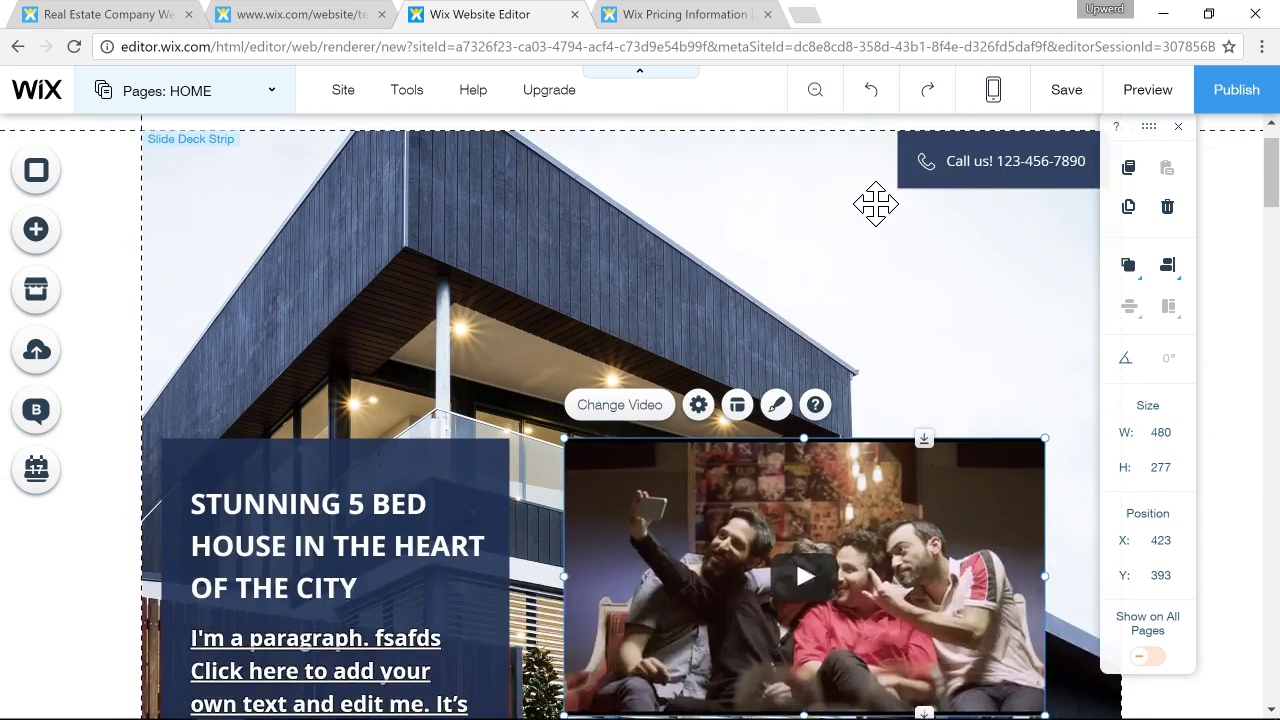
{"action": "scroll", "coordinate": [886, 429], "scroll_direction": "down", "scroll_amount": 3}
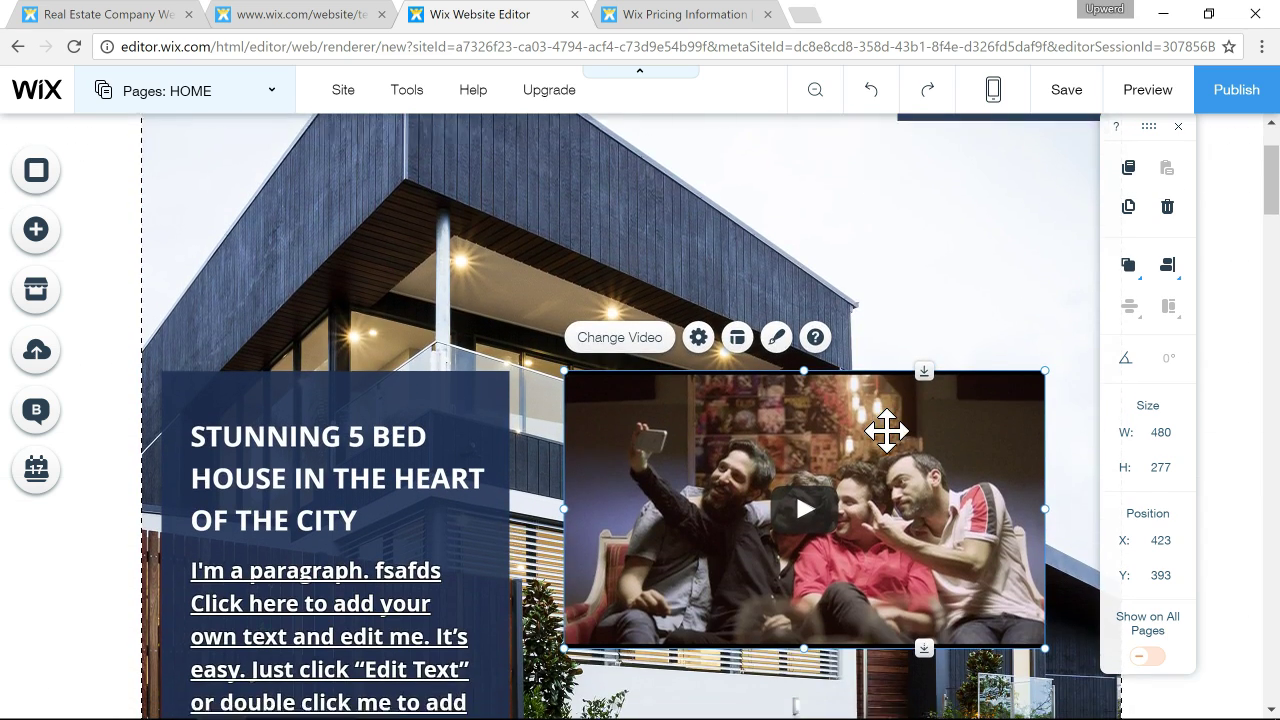
{"action": "scroll", "coordinate": [897, 560], "scroll_direction": "down", "scroll_amount": 3}
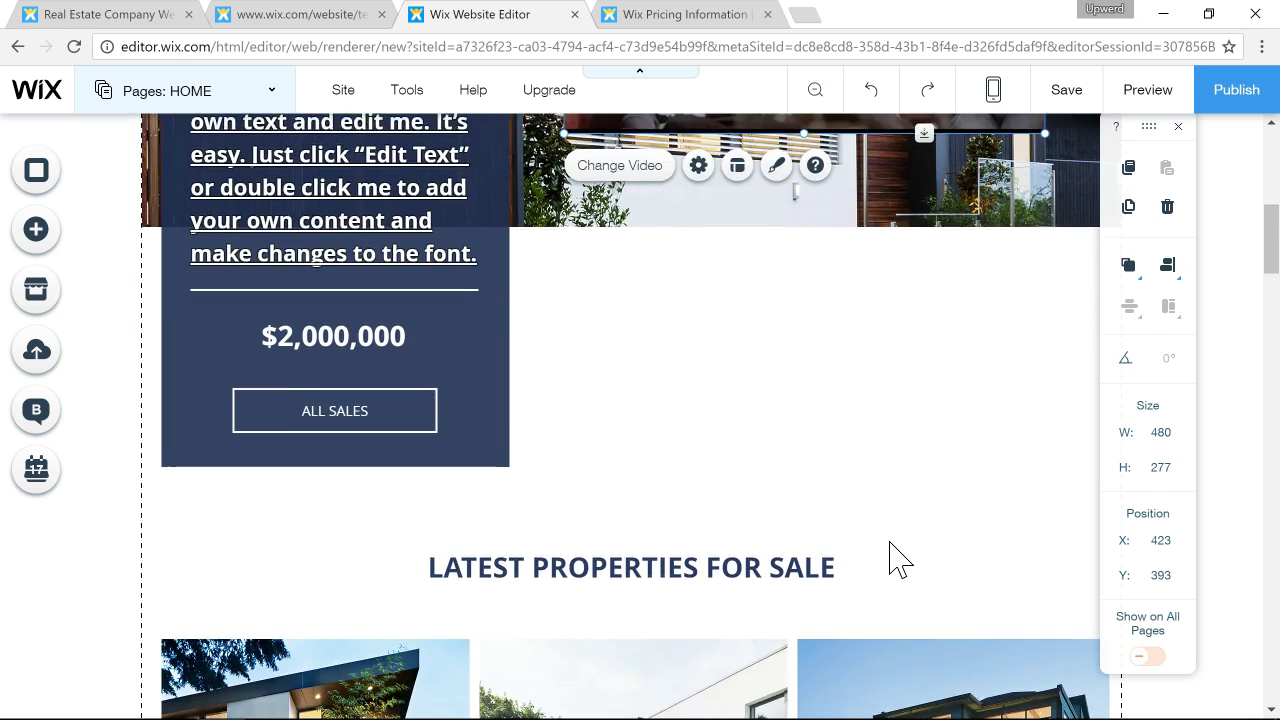
{"action": "scroll", "coordinate": [897, 560], "scroll_direction": "up", "scroll_amount": 4}
{"action": "scroll", "coordinate": [897, 560], "scroll_direction": "up", "scroll_amount": 3}
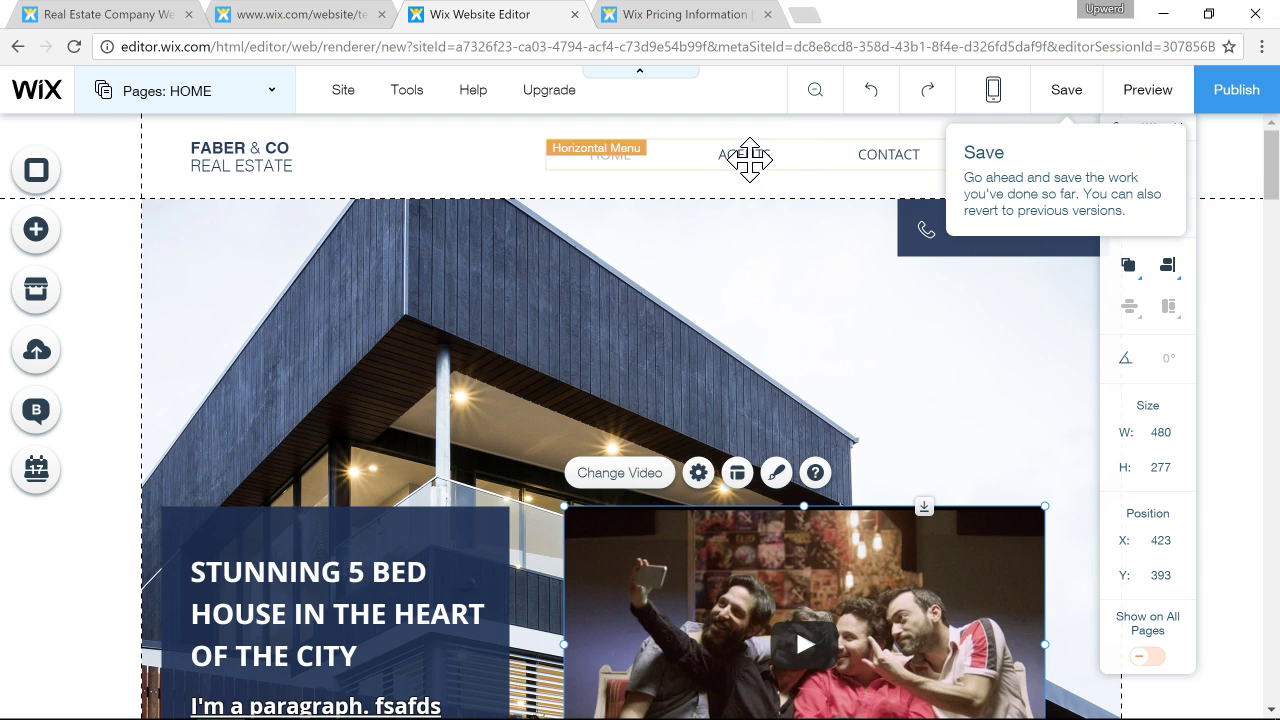
Save the site on a free Wix.com domain with realestate2 as the site name and close the save confirmation.
{"action": "left_click", "coordinate": [1063, 93]}
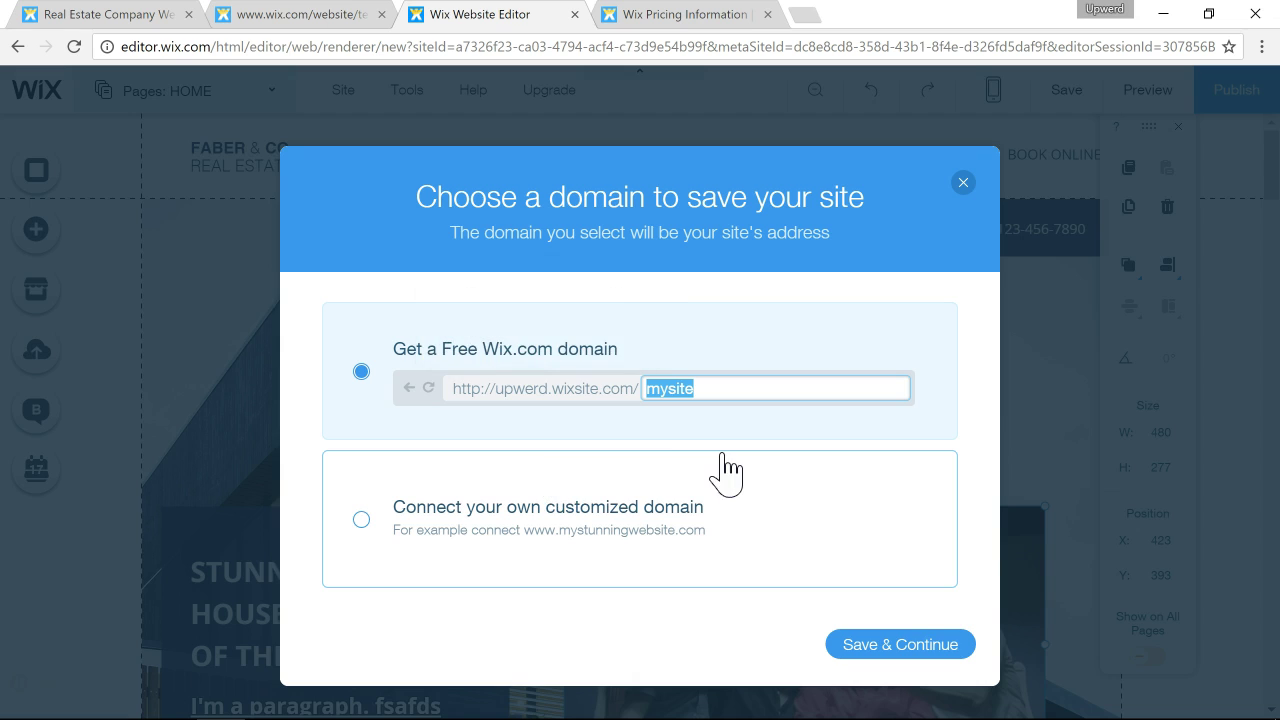
{"action": "mouse_move", "coordinate": [494, 399]}
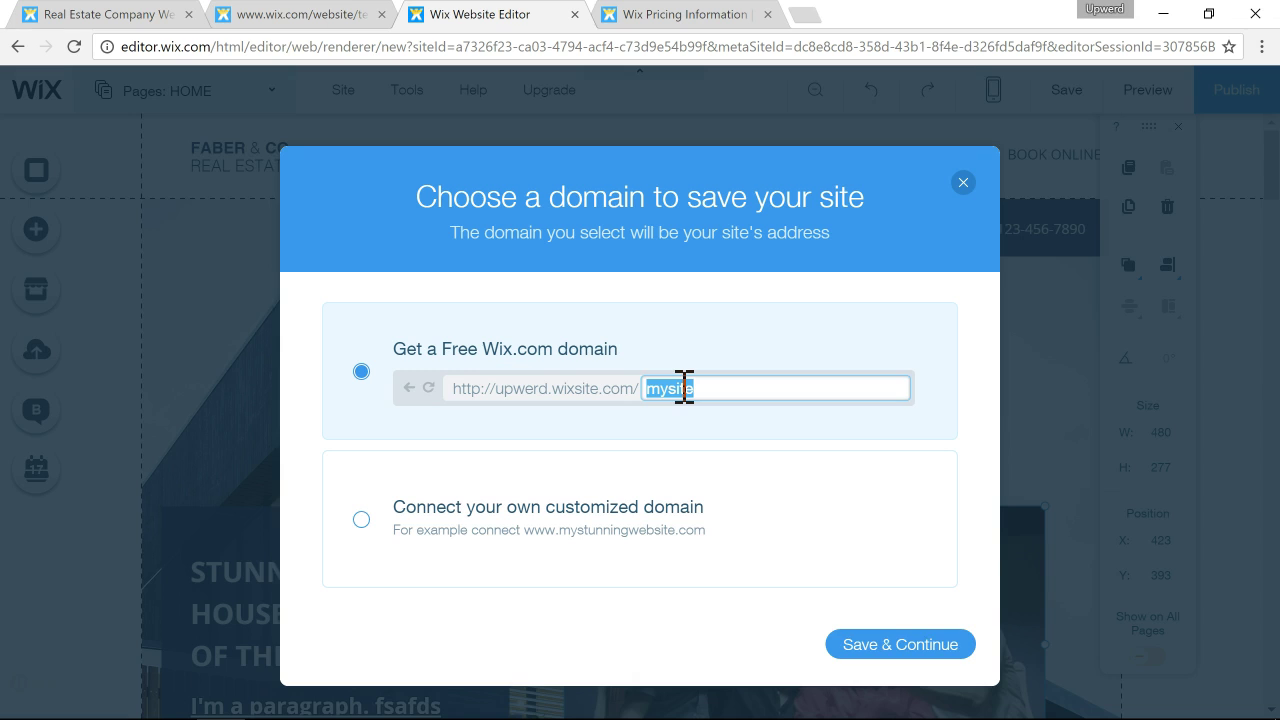
{"action": "type", "text": "realestate"}
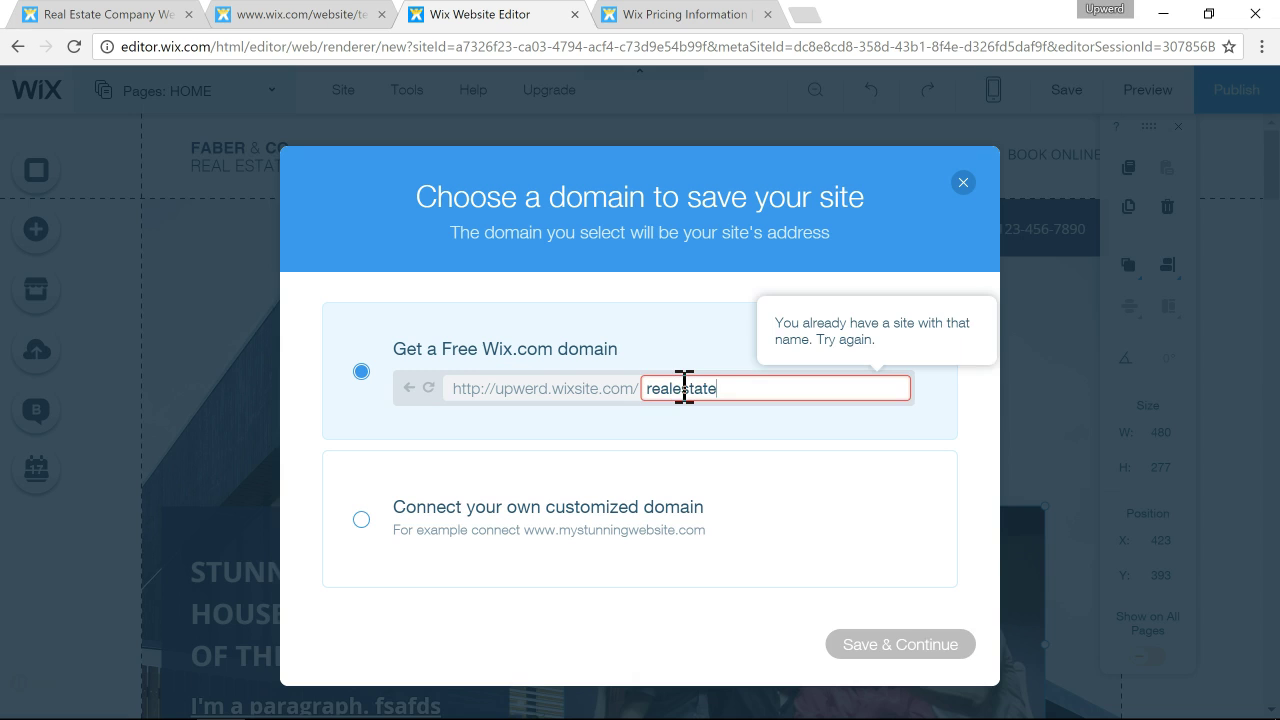
{"action": "type", "text": "2"}
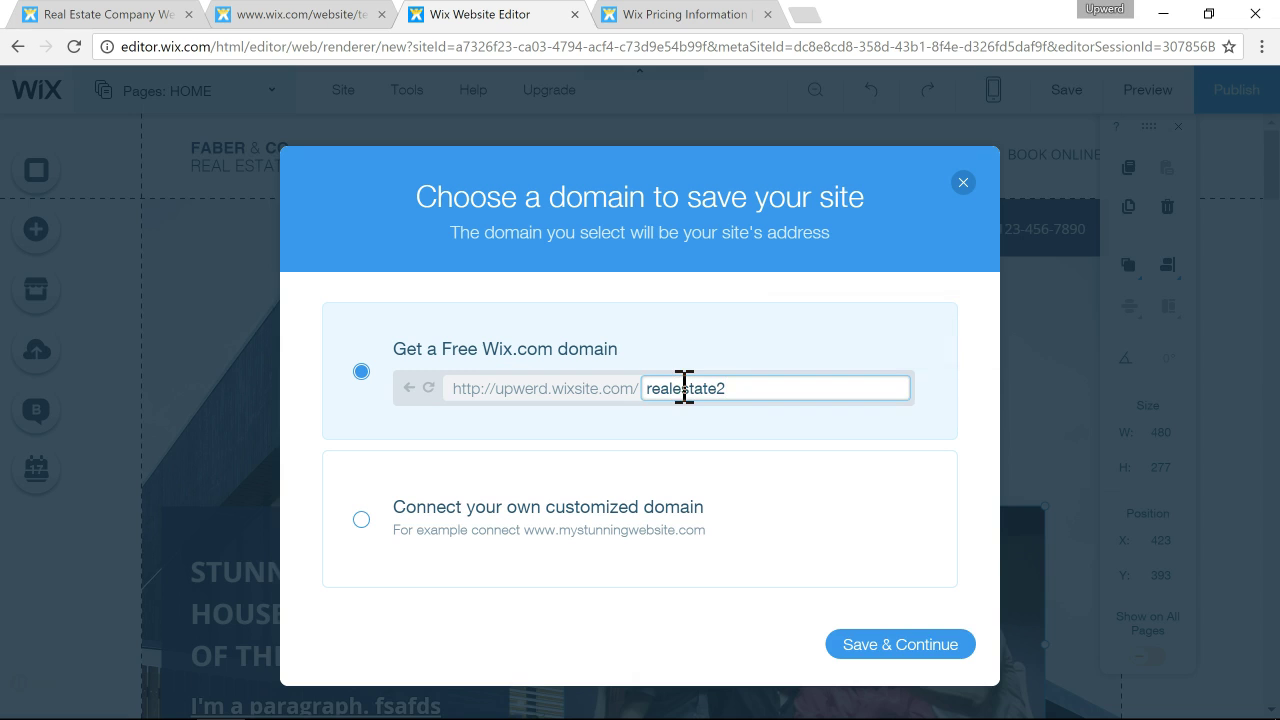
{"action": "left_click", "coordinate": [361, 520]}
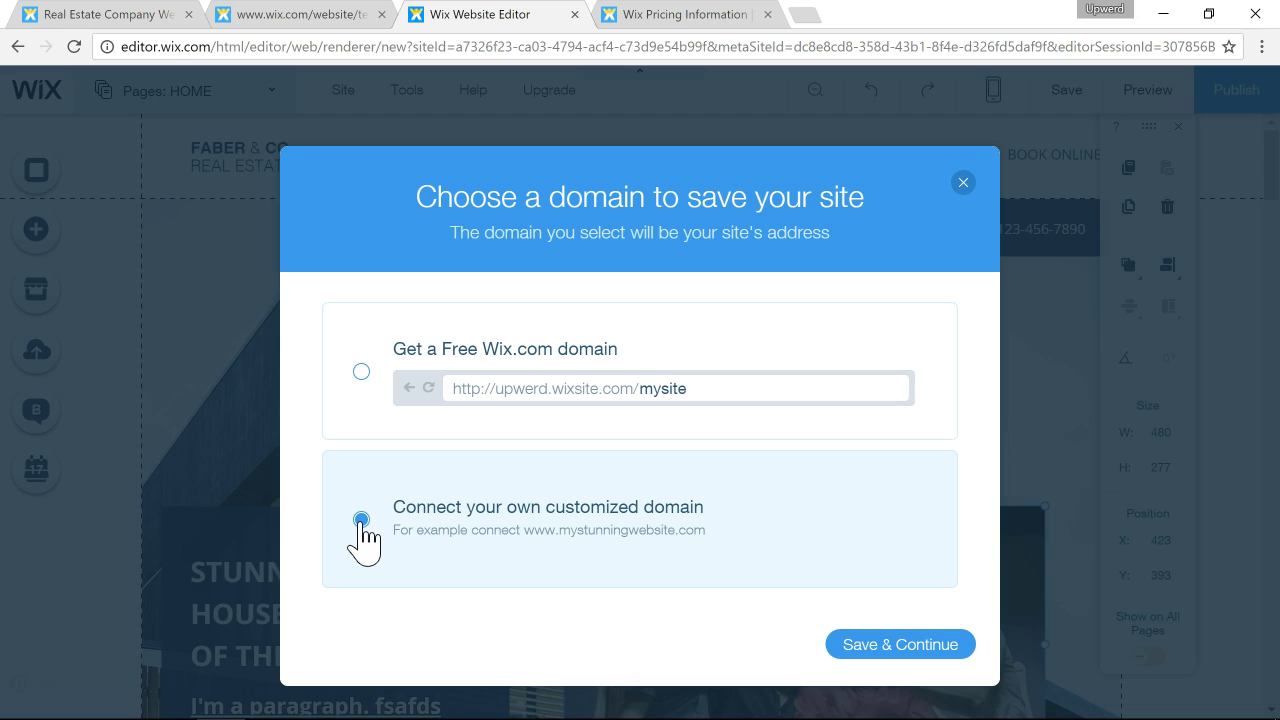
{"action": "left_click", "coordinate": [358, 372]}
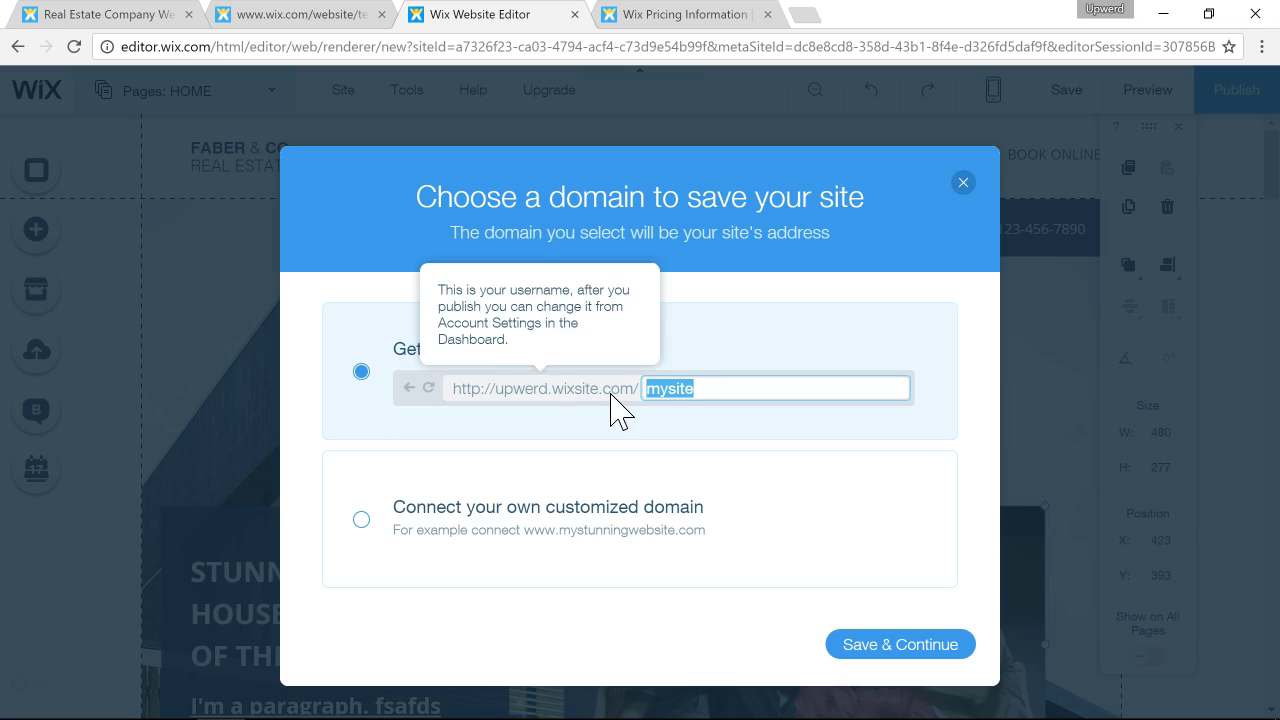
{"action": "type", "text": "realestate2"}
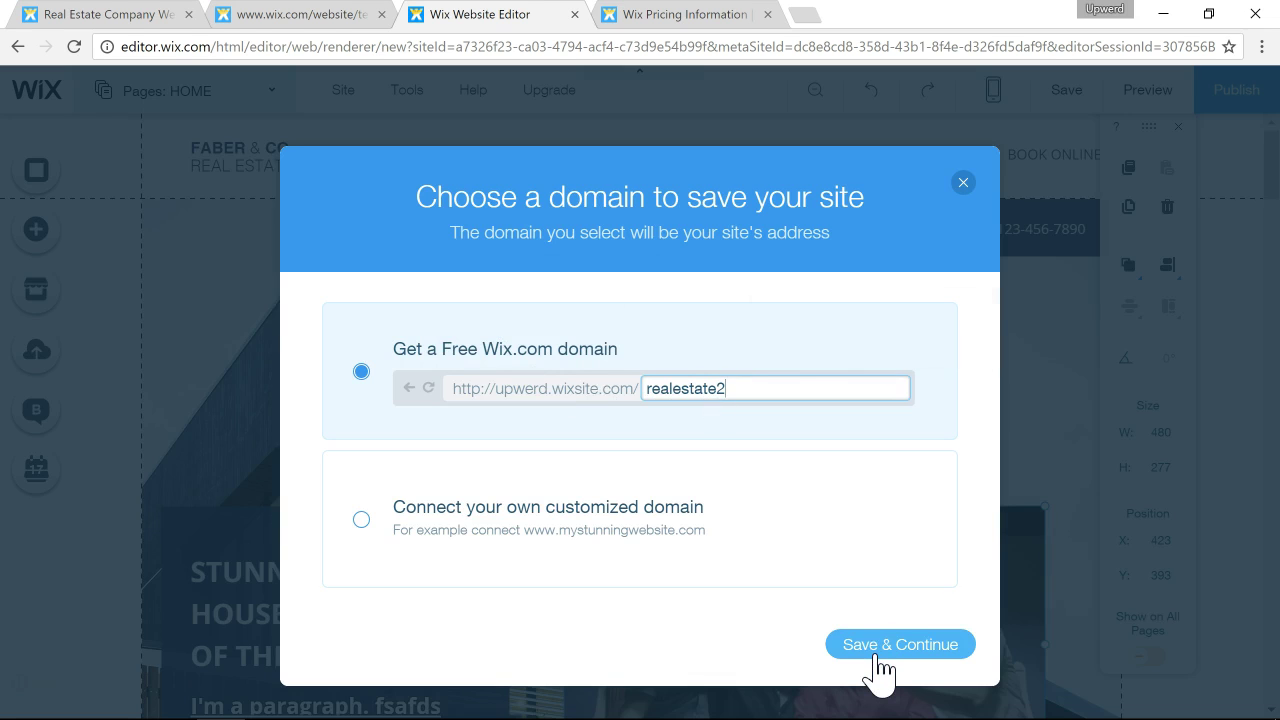
{"action": "left_click", "coordinate": [877, 655]}
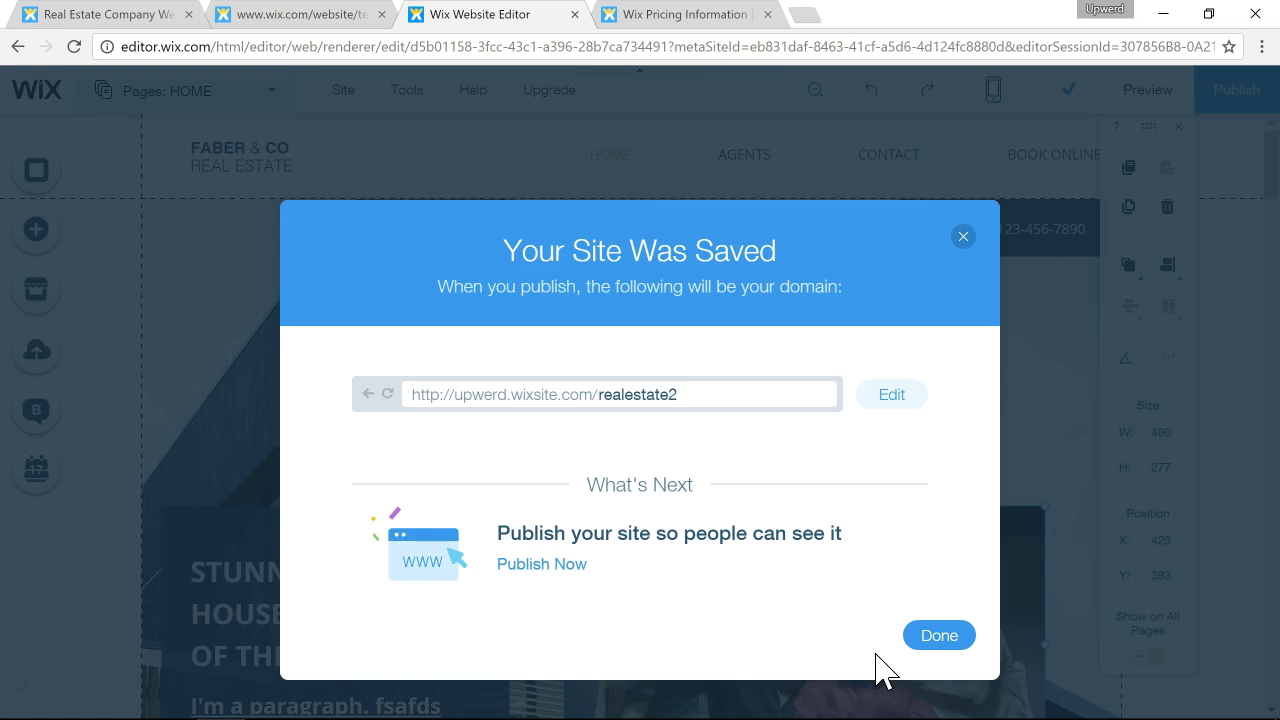
{"action": "left_click", "coordinate": [928, 645]}
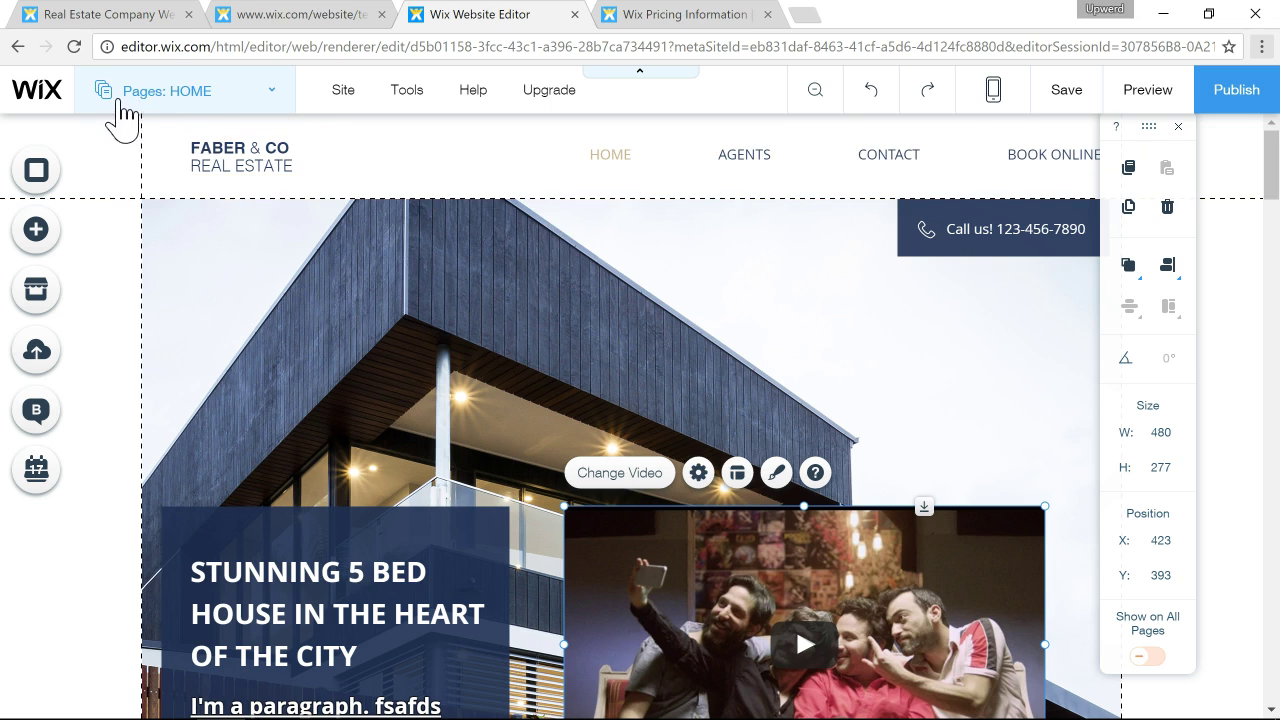
Open the AGENTS page for editing from the site's page list.
{"action": "left_click", "coordinate": [270, 100]}
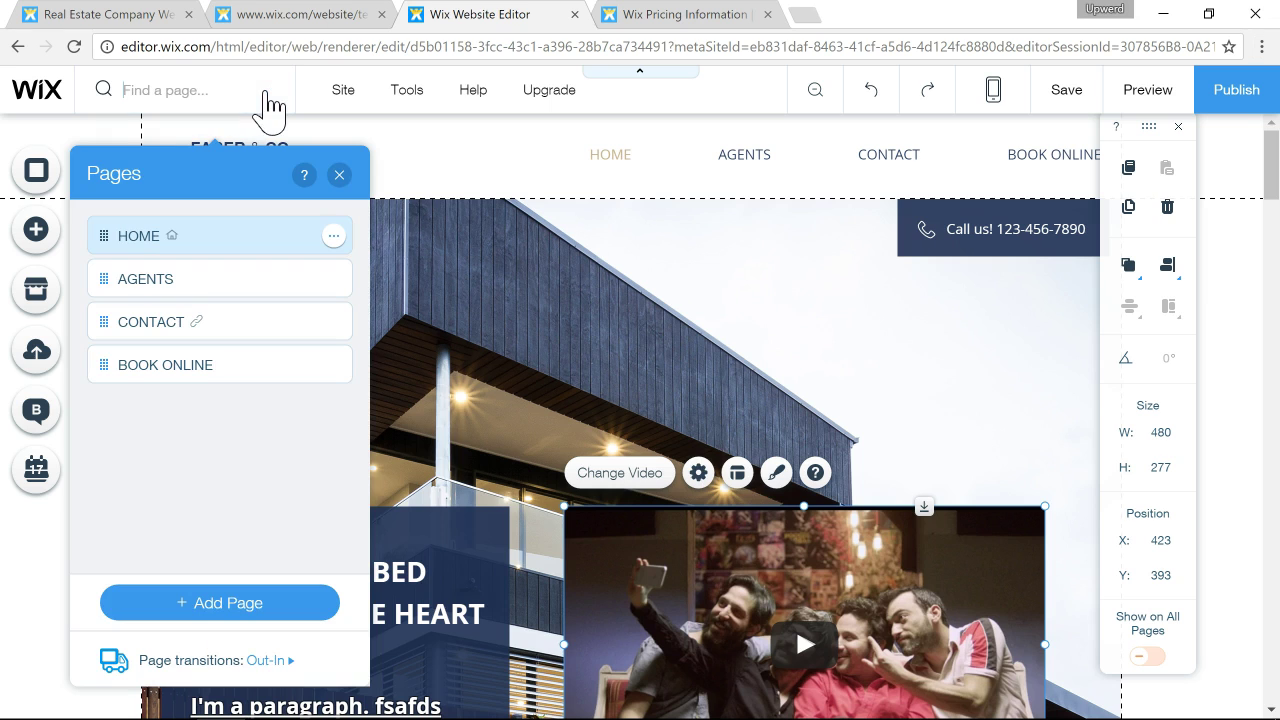
{"action": "left_click", "coordinate": [215, 279]}
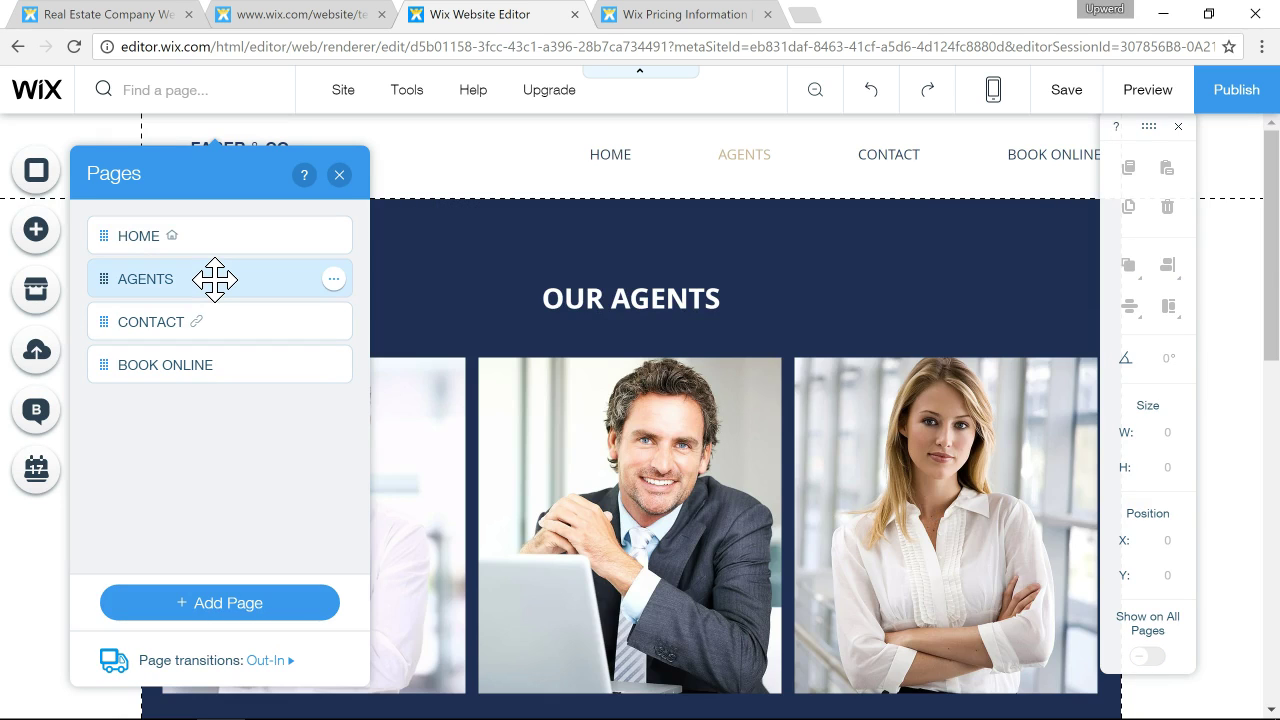
Try moving the AGENTS page below CONTACT in the page order and return it to its place after HOME.
{"action": "left_click_drag", "start_coordinate": [215, 279], "coordinate": [215, 321]}
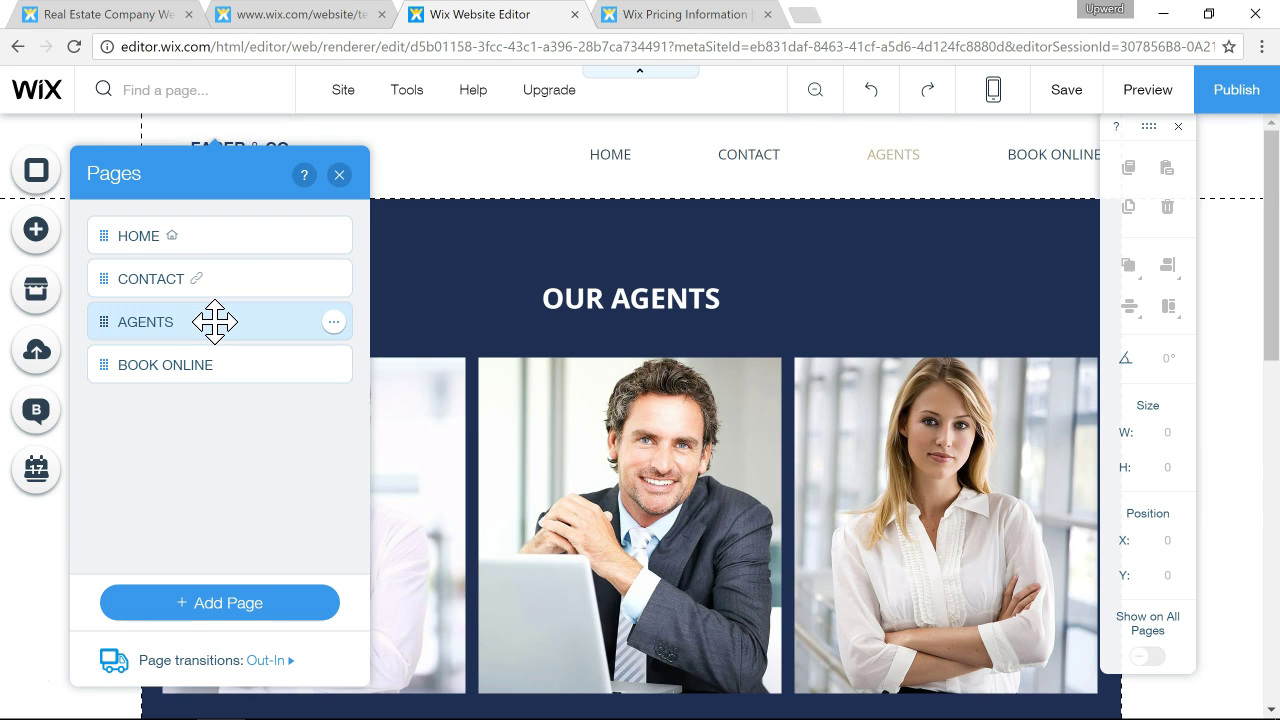
{"action": "left_click_drag", "start_coordinate": [215, 321], "coordinate": [215, 275]}
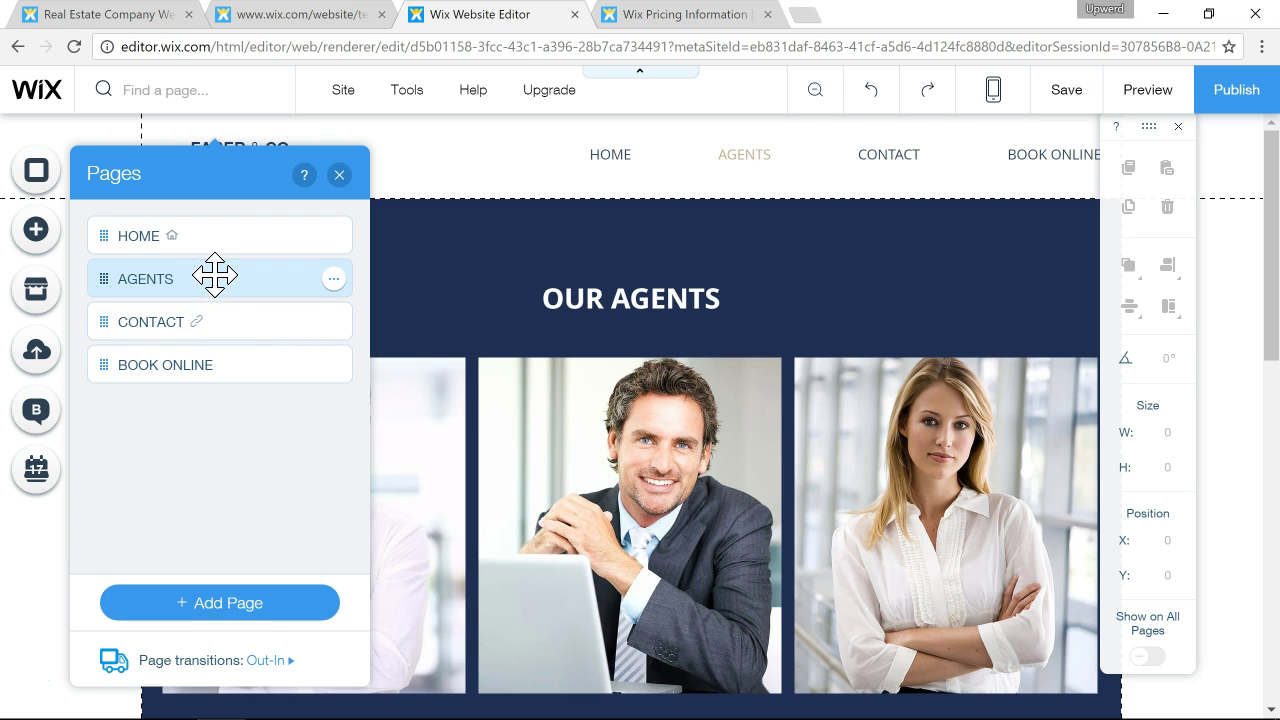
{"action": "left_click_drag", "start_coordinate": [193, 279], "coordinate": [191, 323]}
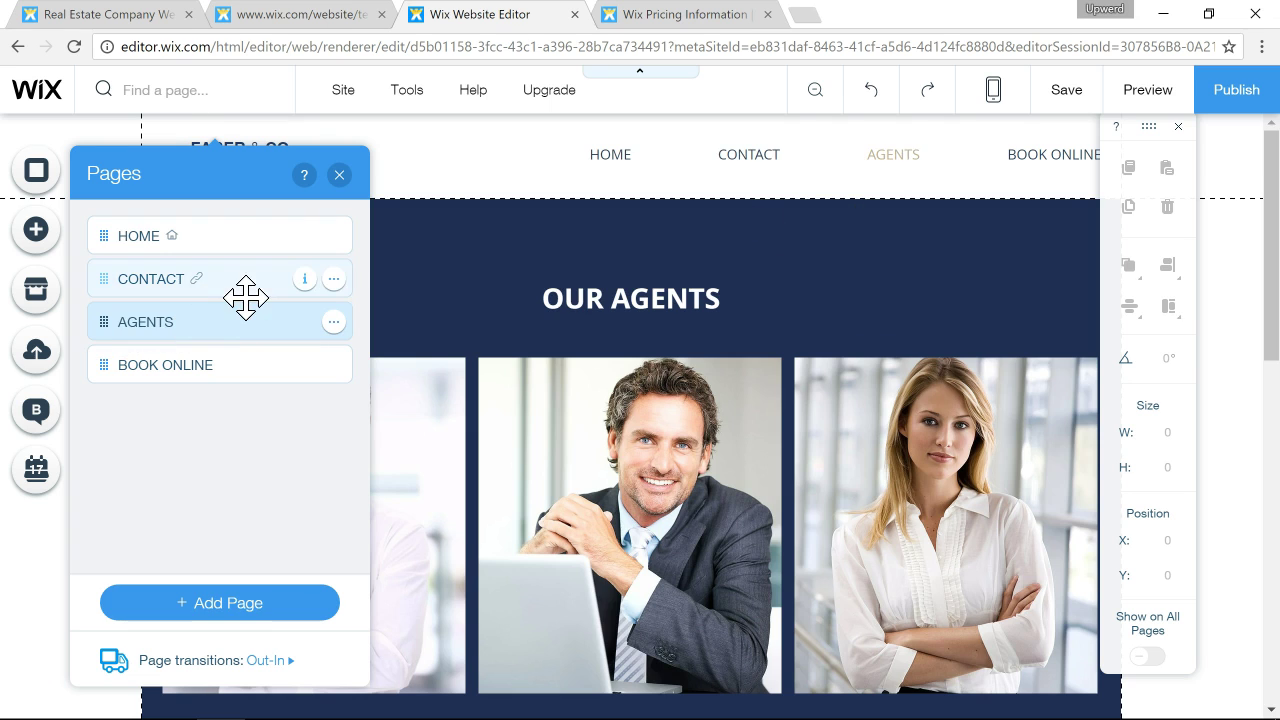
{"action": "left_click_drag", "start_coordinate": [237, 311], "coordinate": [228, 273]}
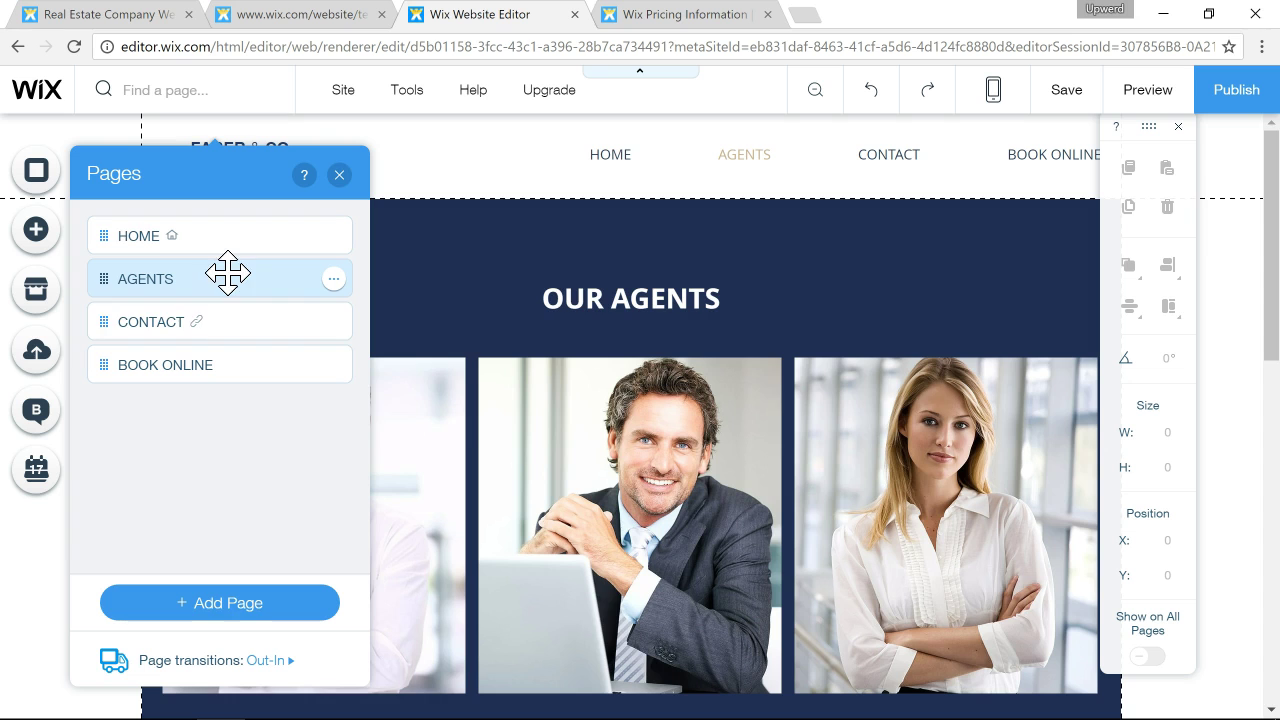
Close the page list and change the Agents page title to OUR AGENTS THE BEST.
{"action": "left_click", "coordinate": [340, 176]}
{"action": "scroll", "coordinate": [431, 280], "scroll_direction": "down", "scroll_amount": 3}
{"action": "scroll", "coordinate": [433, 281], "scroll_direction": "up", "scroll_amount": 3}
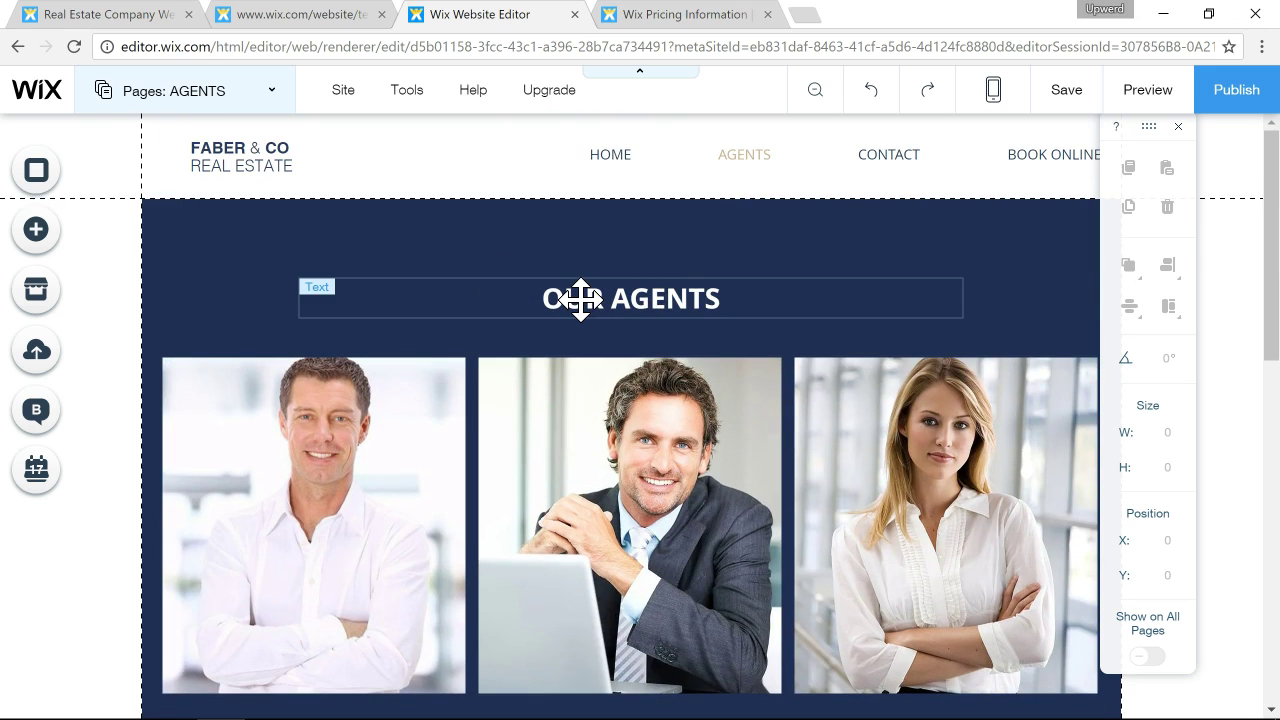
{"action": "left_click", "coordinate": [580, 298]}
{"action": "left_click", "coordinate": [580, 298]}
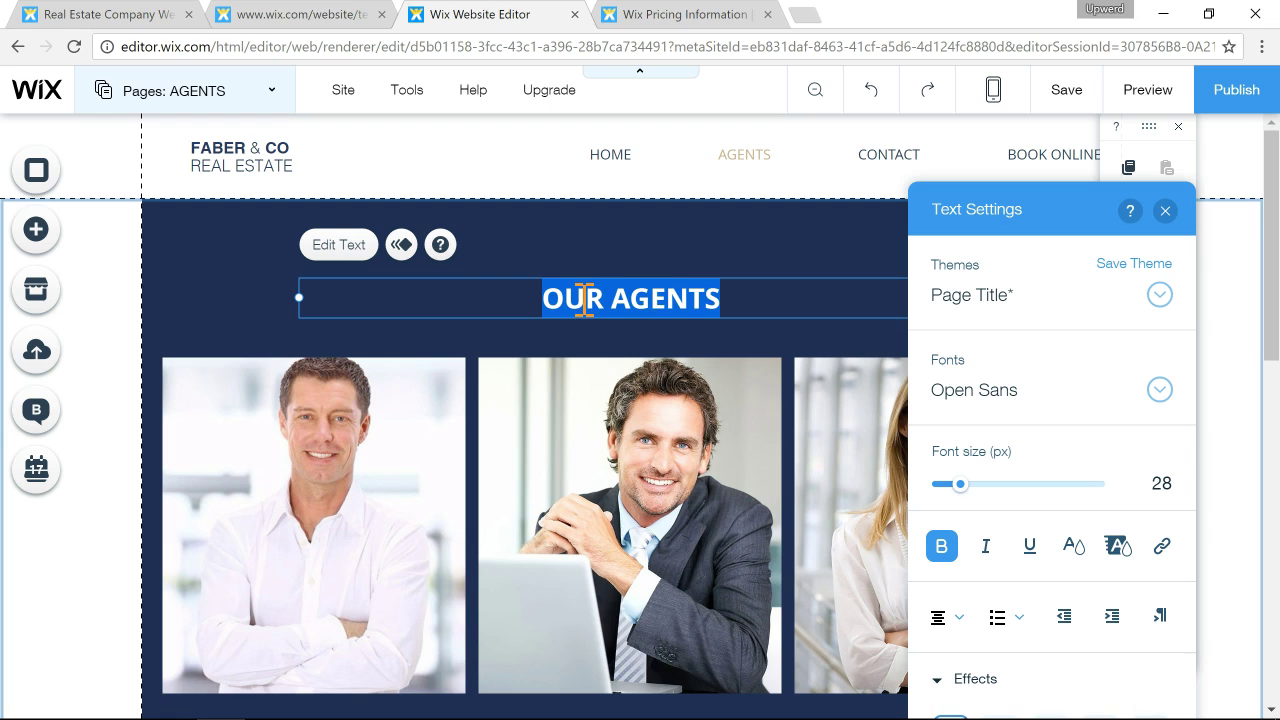
{"action": "double_click", "coordinate": [678, 298]}
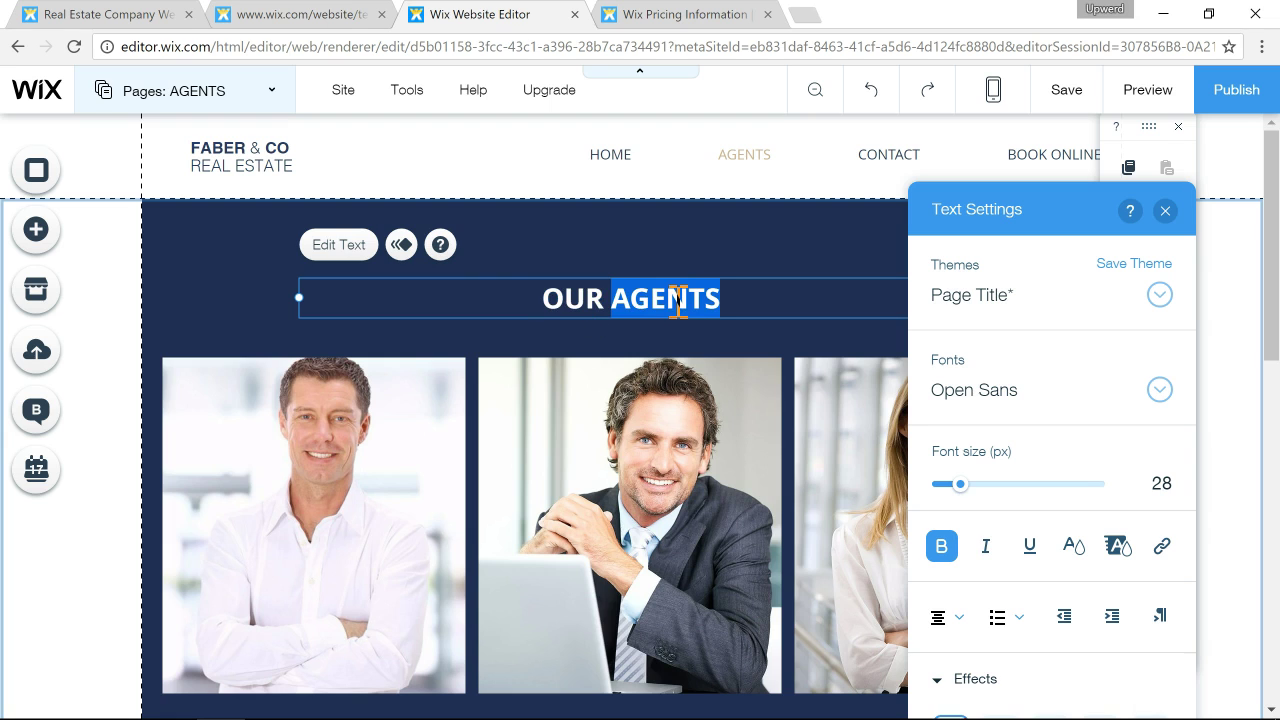
{"action": "left_click", "coordinate": [731, 305]}
{"action": "type", "text": "T"}
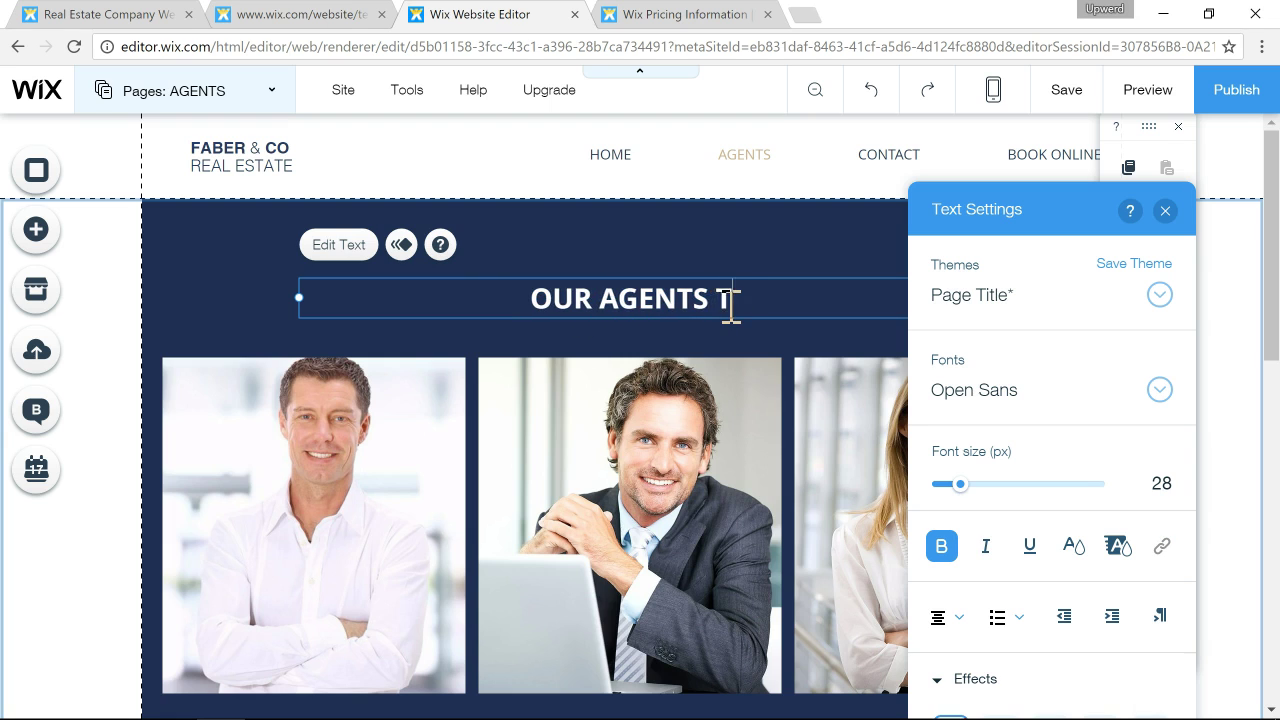
{"action": "type", "text": "HE BEST"}
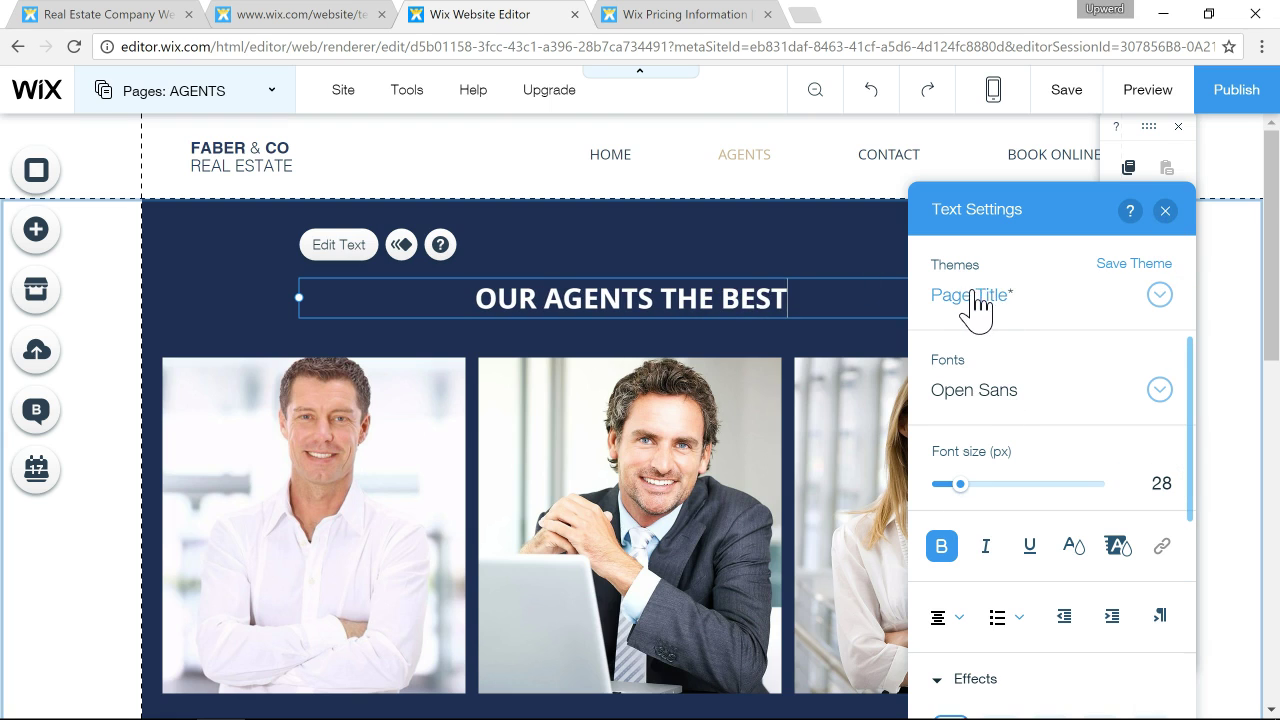
Try the Huge Heading theme on the OUR AGENTS THE BEST title and settle on the Site Title theme.
{"action": "left_click", "coordinate": [1160, 304]}
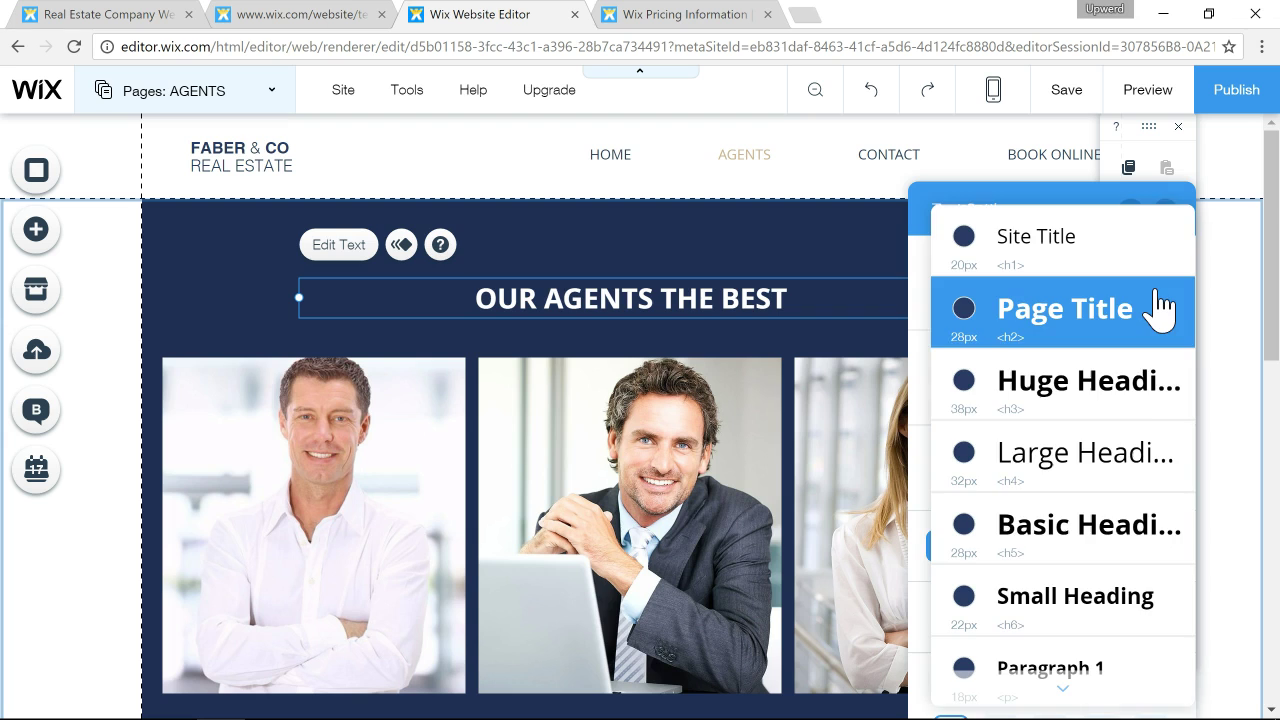
{"action": "left_click", "coordinate": [1045, 403]}
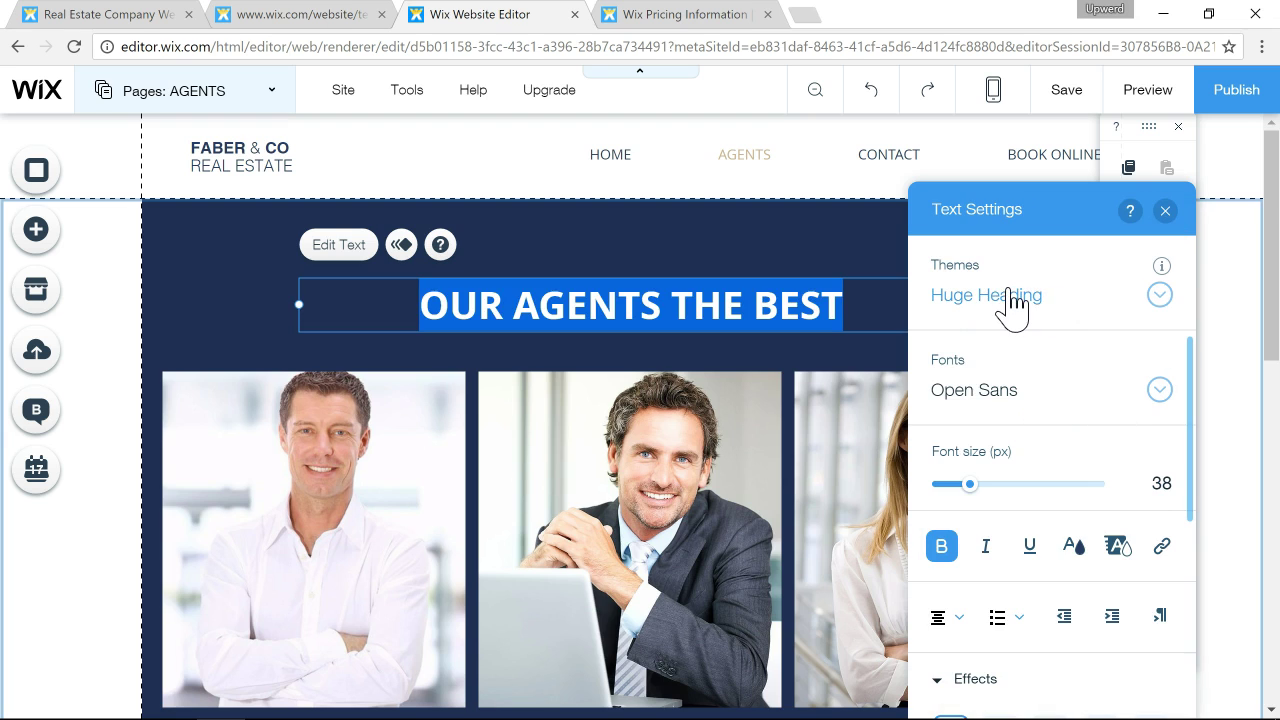
{"action": "left_click", "coordinate": [1157, 298]}
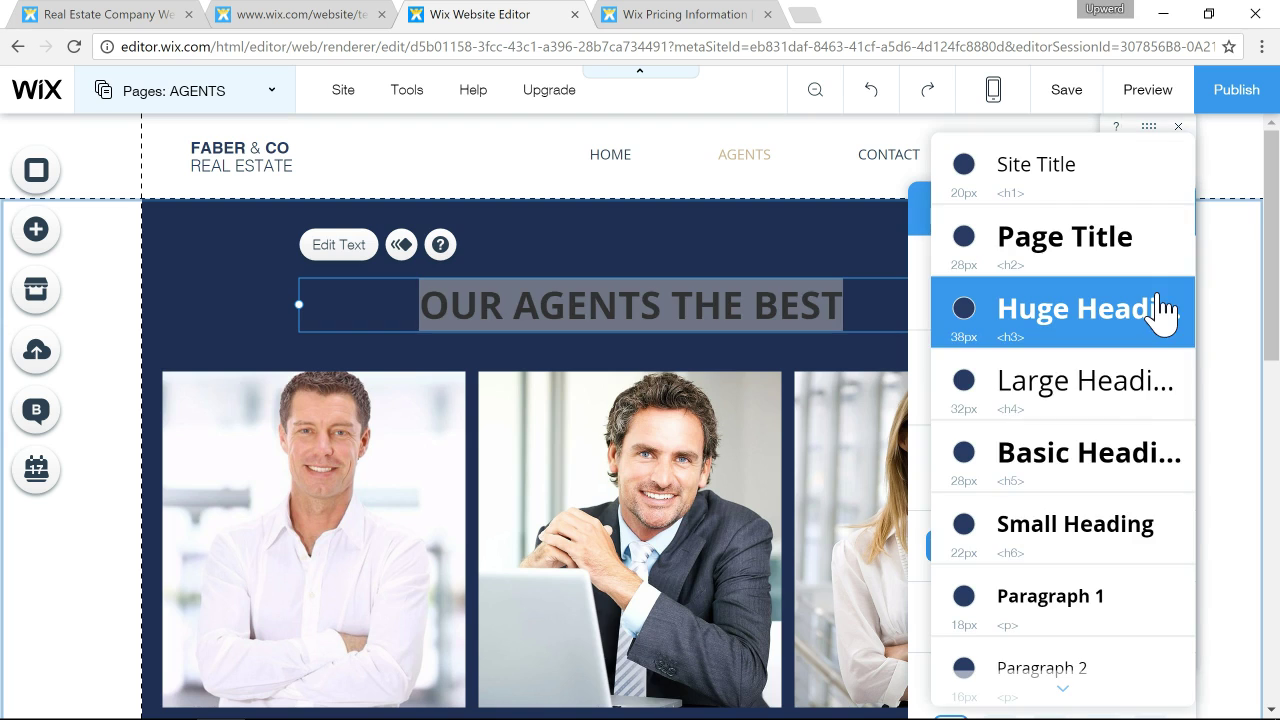
{"action": "scroll", "coordinate": [1057, 371], "scroll_direction": "down", "scroll_amount": 1}
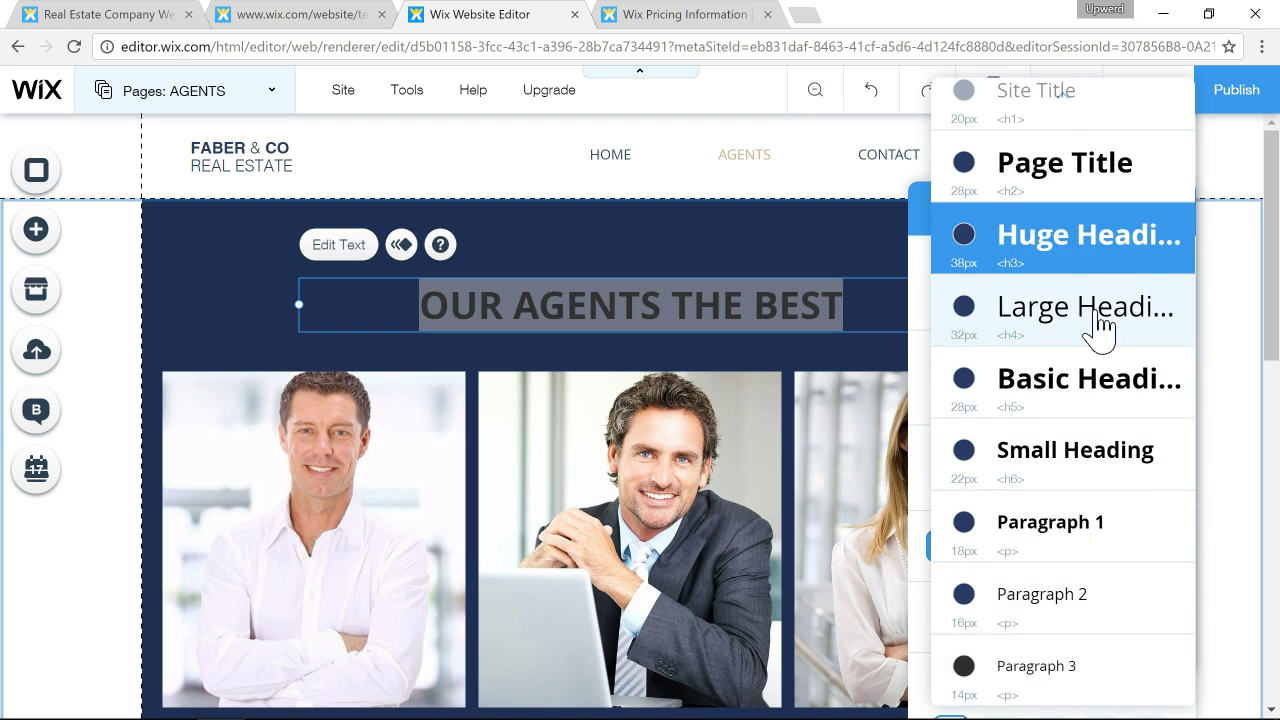
{"action": "scroll", "coordinate": [1097, 315], "scroll_direction": "up", "scroll_amount": 1}
{"action": "left_click", "coordinate": [1085, 128]}
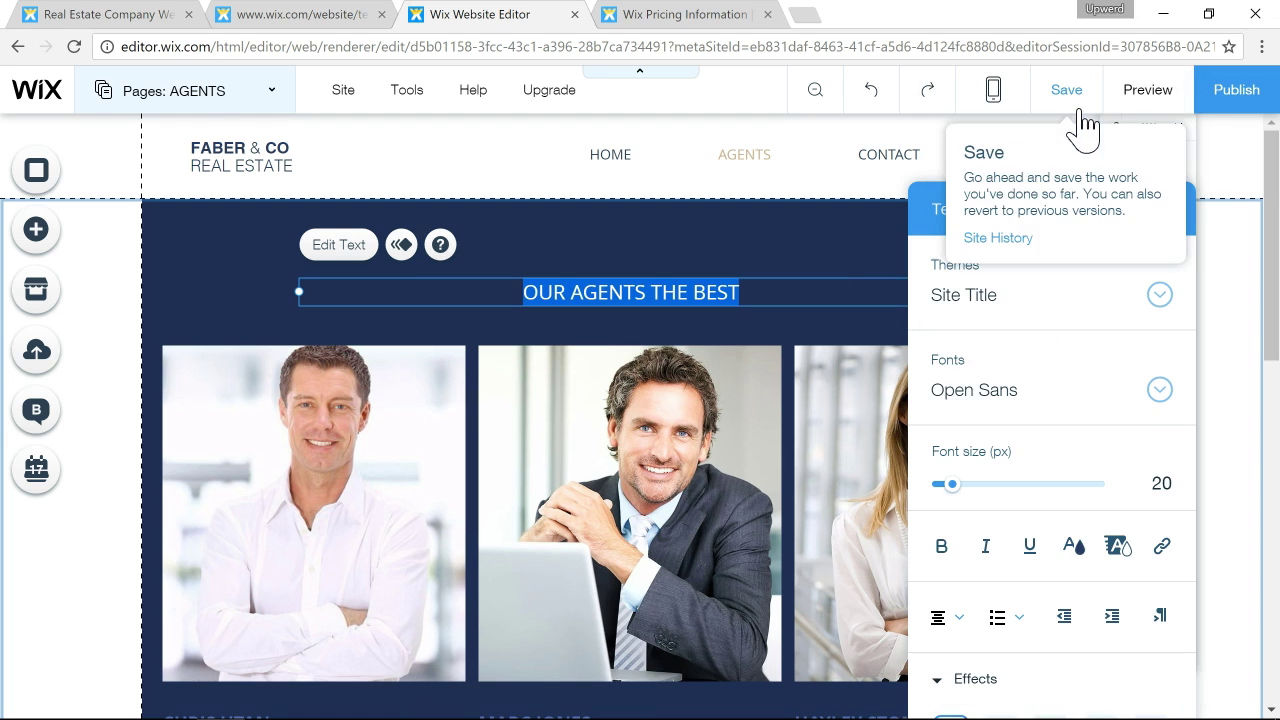
{"action": "scroll", "coordinate": [1060, 505], "scroll_direction": "down", "scroll_amount": 4}
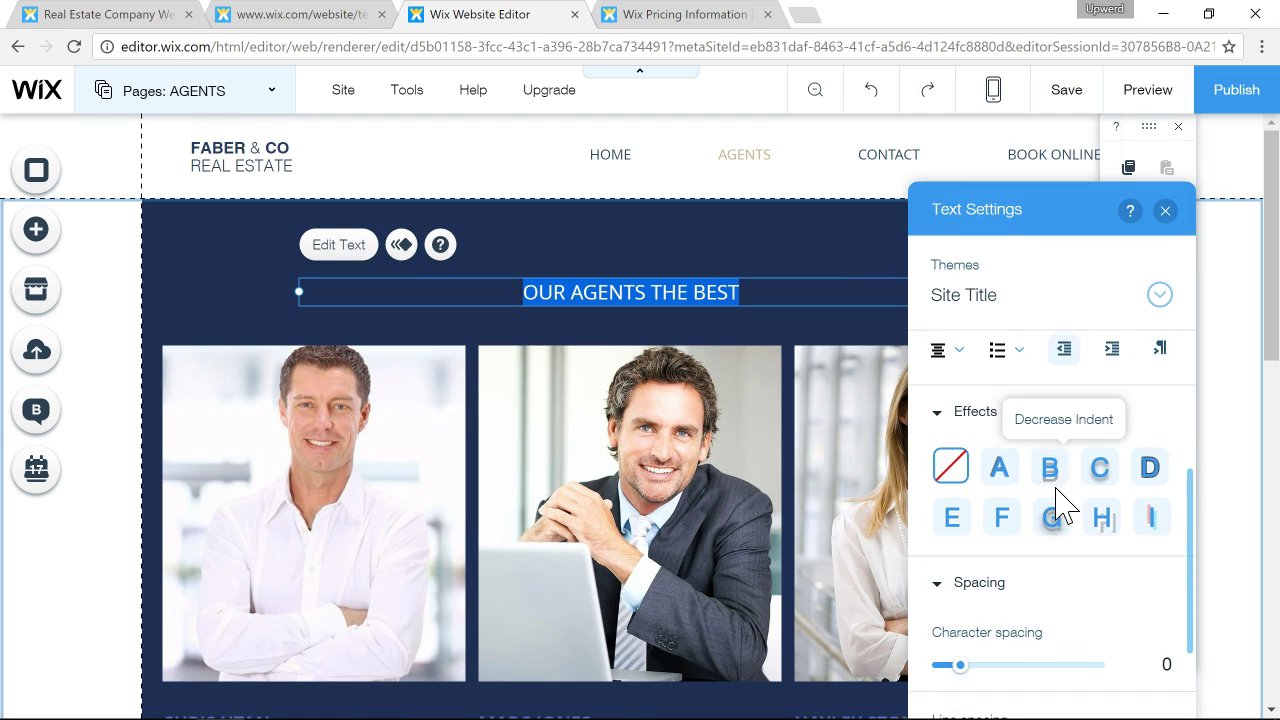
{"action": "scroll", "coordinate": [1020, 645], "scroll_direction": "down", "scroll_amount": 2}
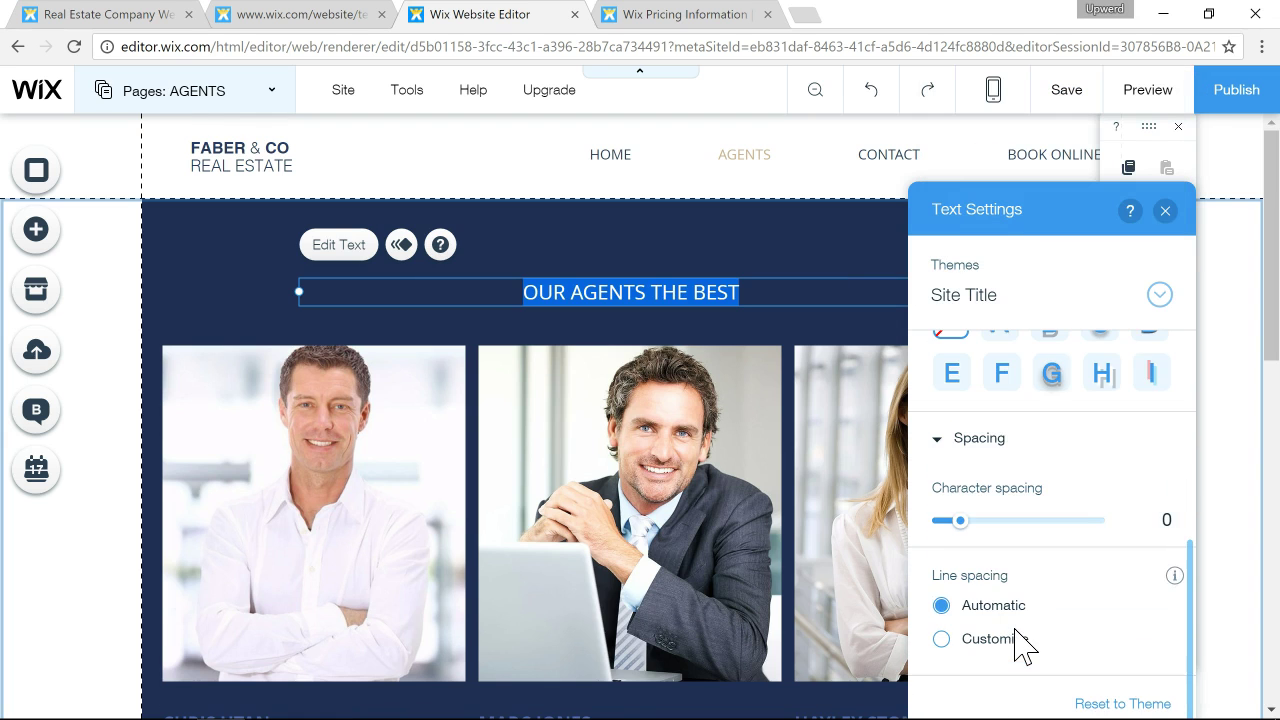
{"action": "left_click", "coordinate": [1166, 213]}
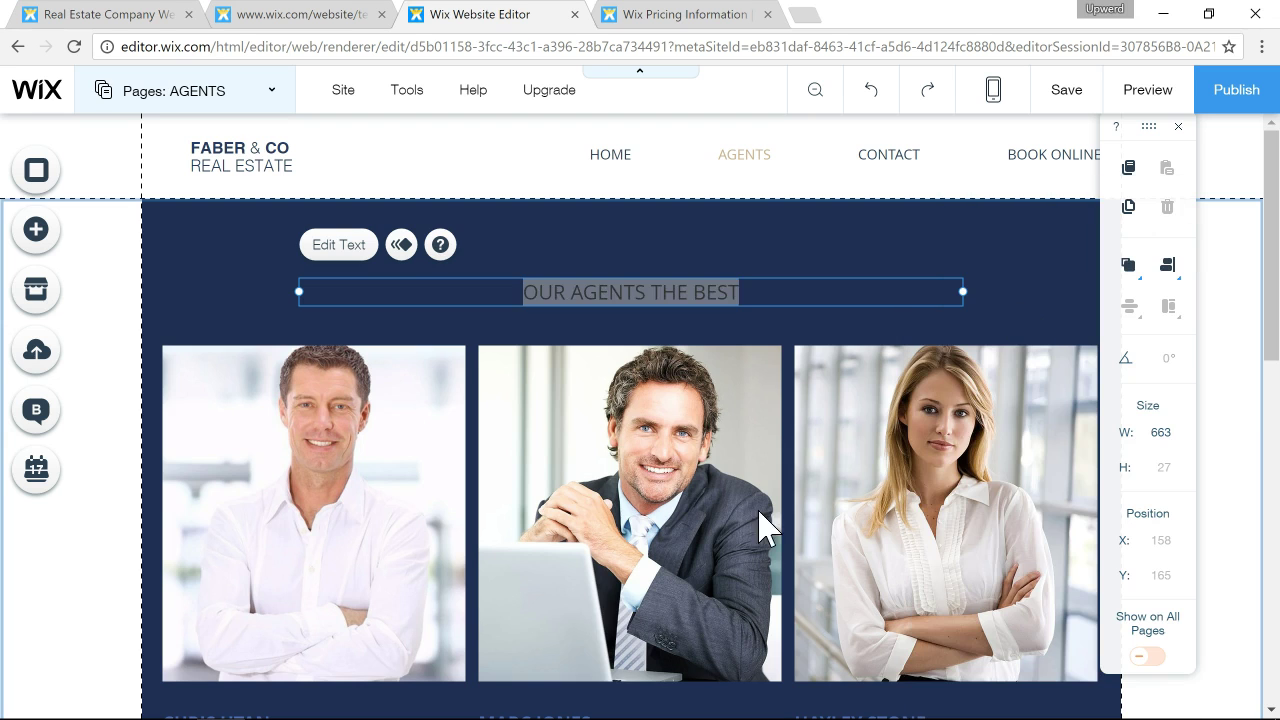
Check the replacement image choices for the middle photo in the first row of agents without changing it.
{"action": "scroll", "coordinate": [757, 509], "scroll_direction": "down", "scroll_amount": 3}
{"action": "left_click", "coordinate": [387, 270]}
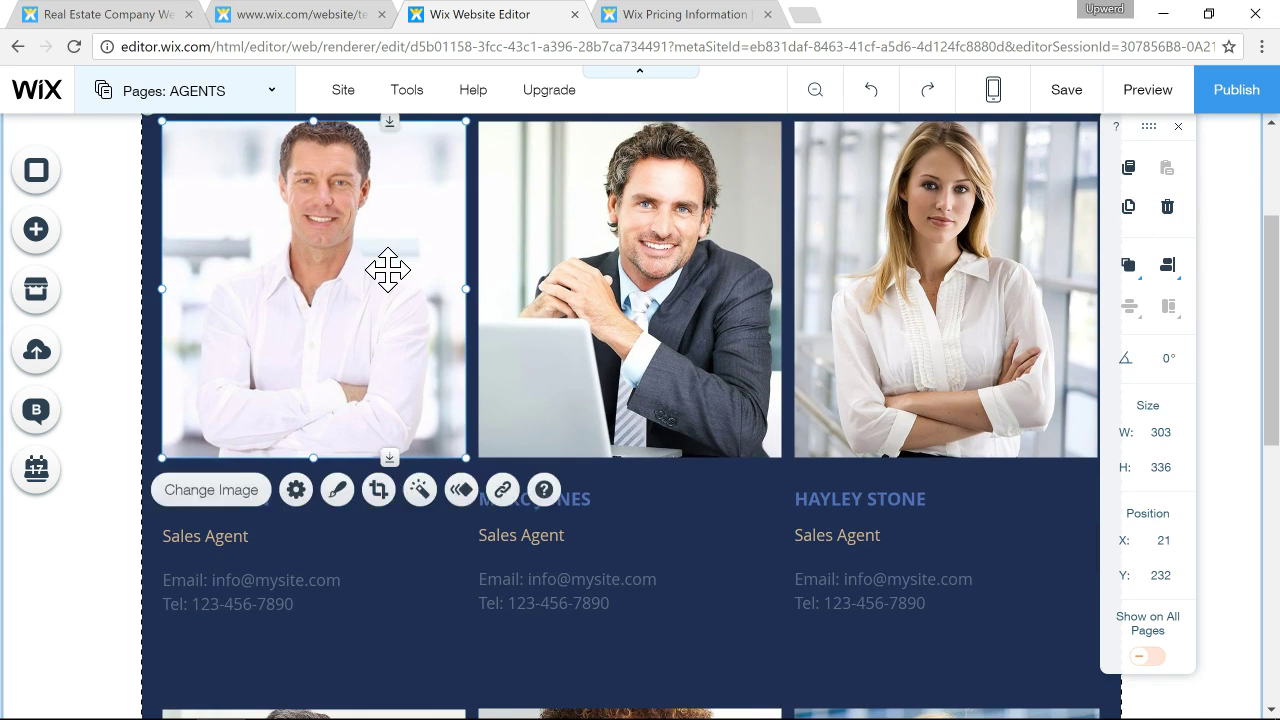
{"action": "scroll", "coordinate": [387, 270], "scroll_direction": "up", "scroll_amount": 2}
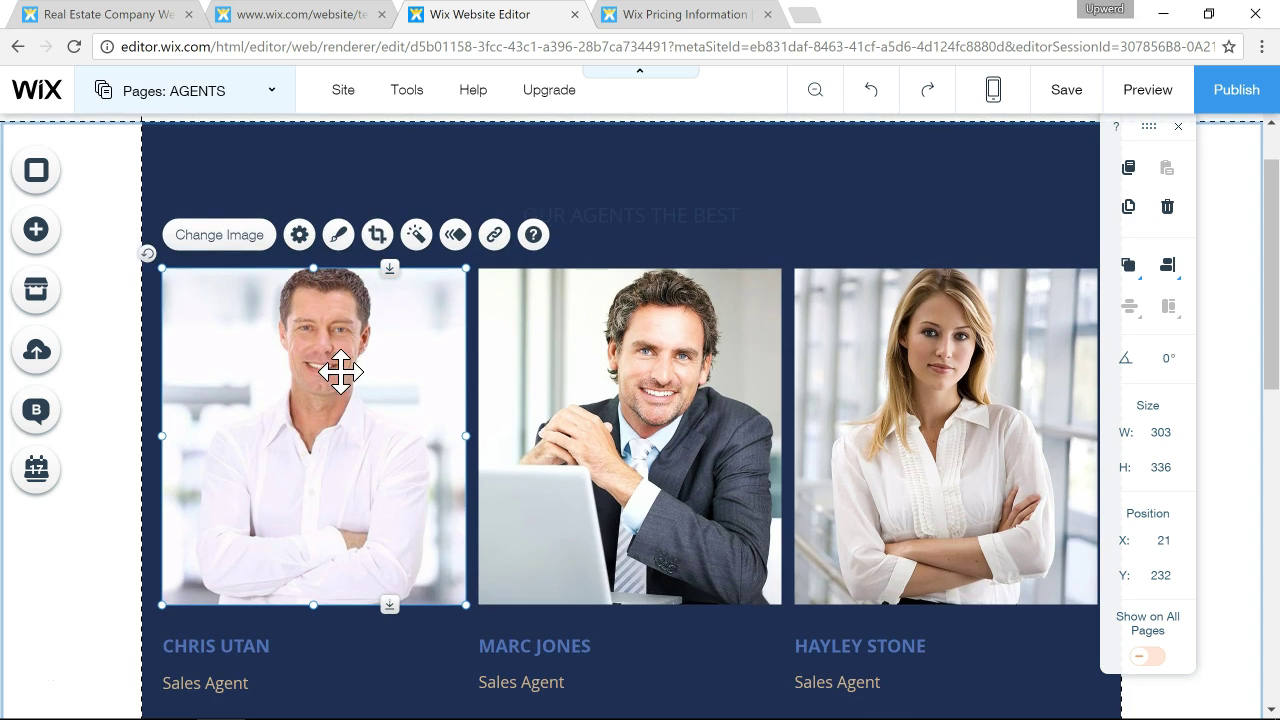
{"action": "left_click", "coordinate": [591, 377]}
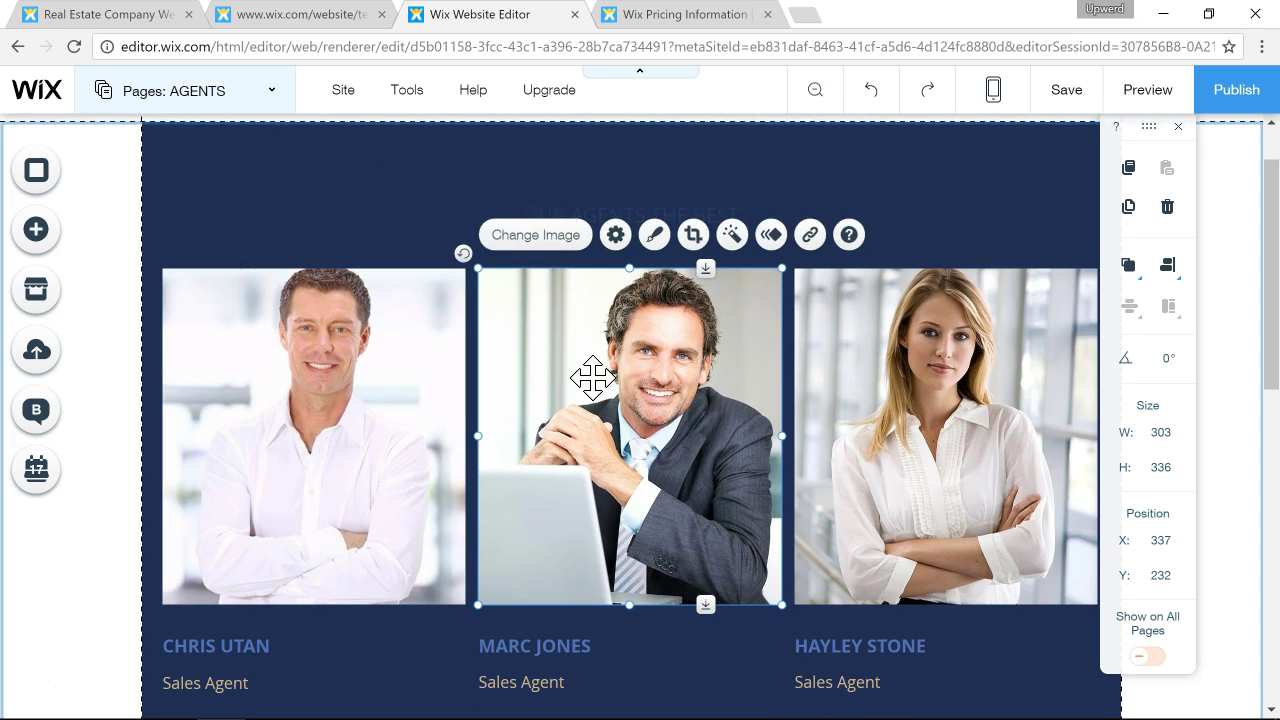
{"action": "left_click", "coordinate": [535, 235]}
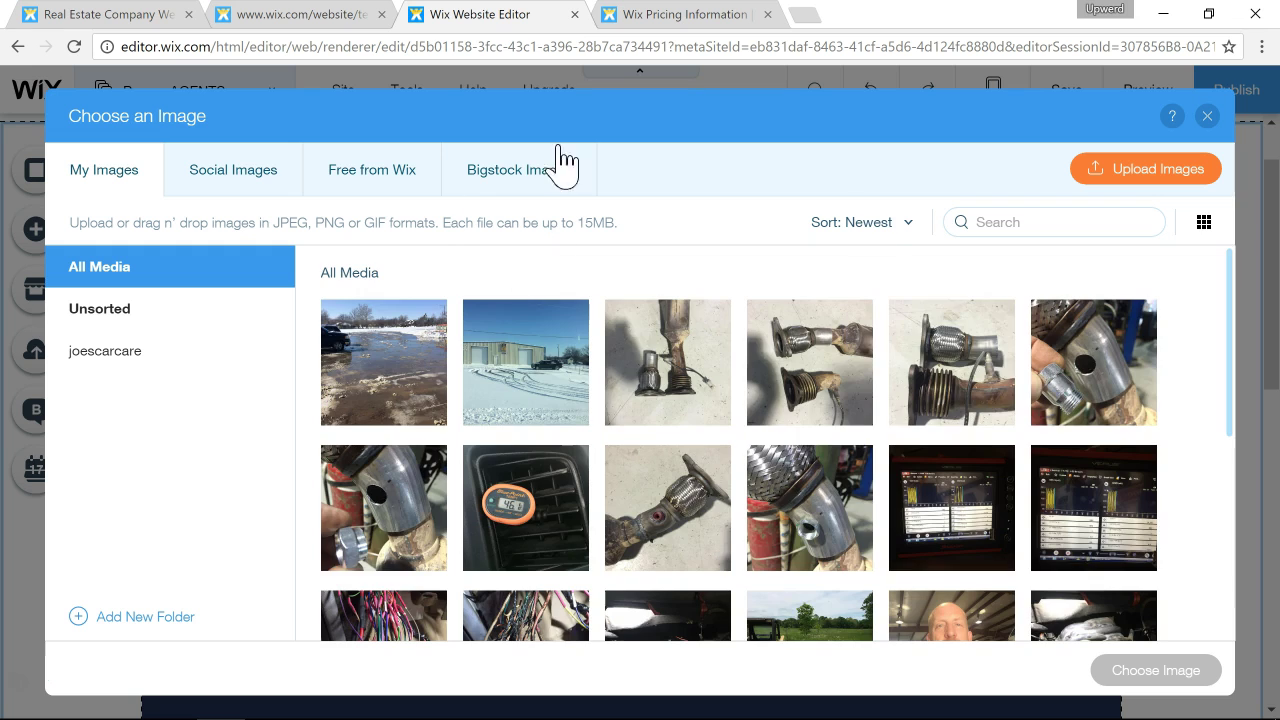
{"action": "left_click", "coordinate": [1207, 116]}
Review the agent entries on the Agents page in the editor down to the footer, and in preview mode.
{"action": "scroll", "coordinate": [565, 584], "scroll_direction": "down", "scroll_amount": 3}
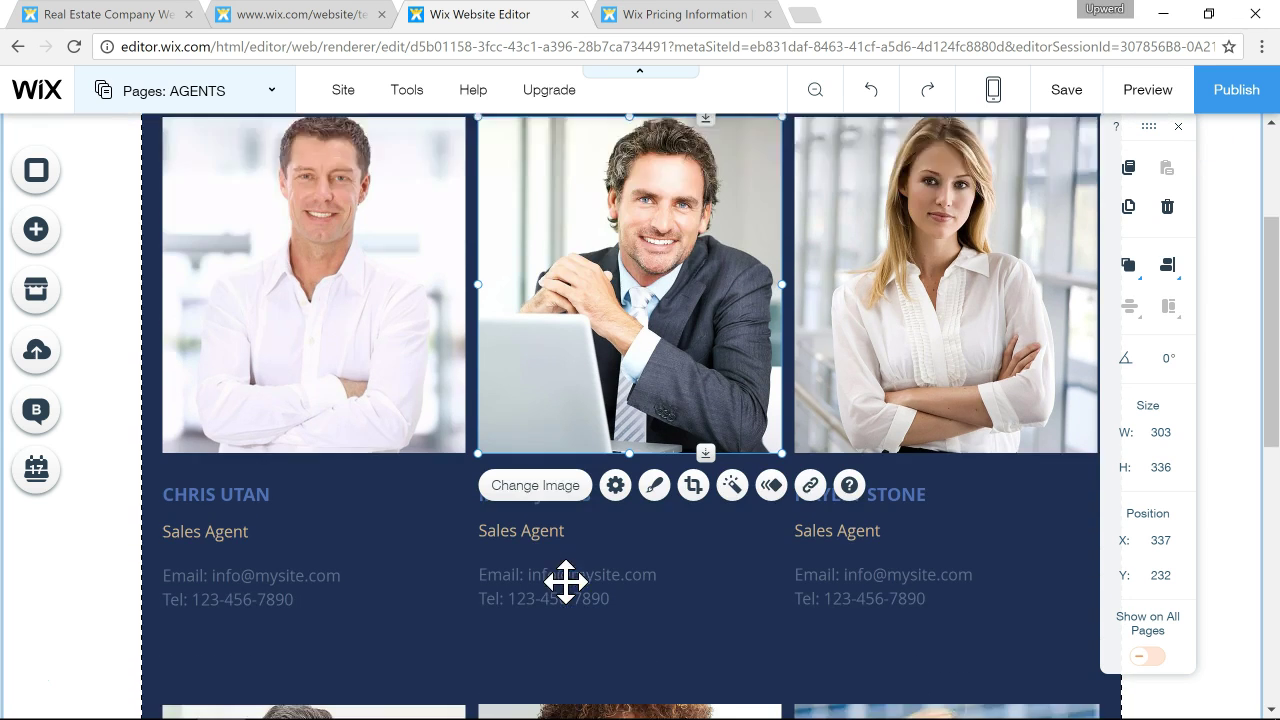
{"action": "scroll", "coordinate": [565, 580], "scroll_direction": "down", "scroll_amount": 3}
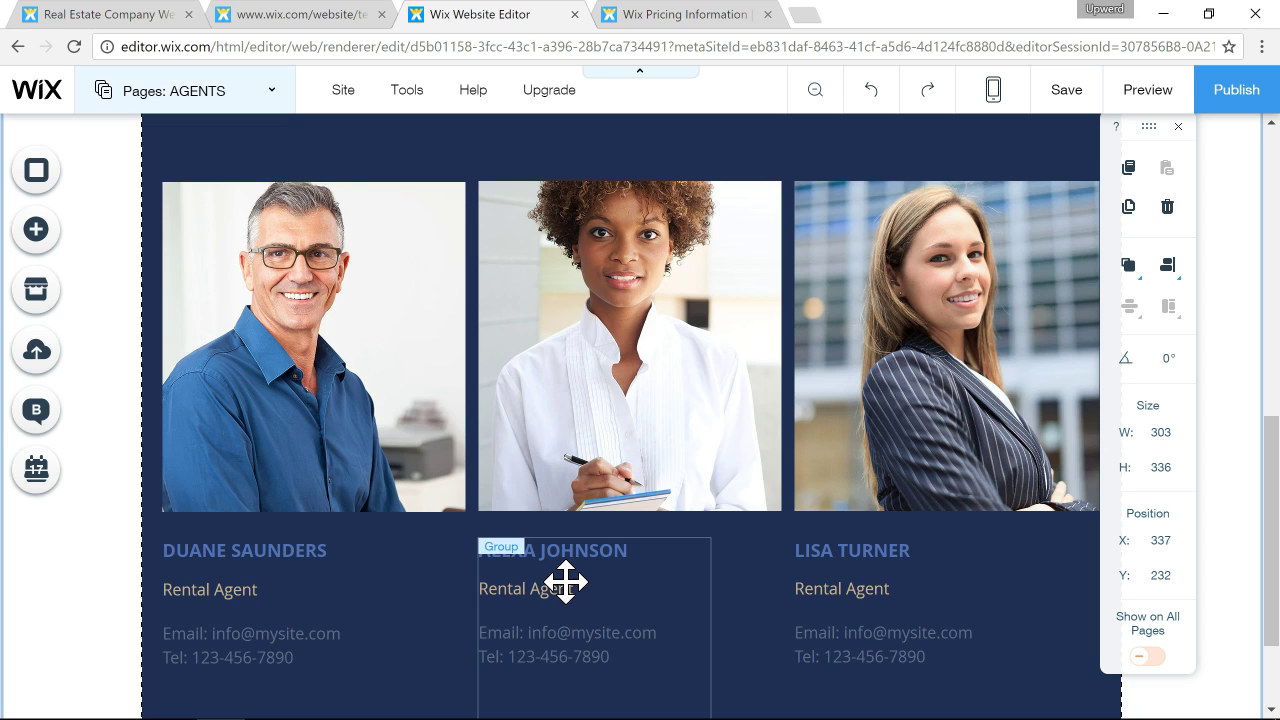
{"action": "scroll", "coordinate": [565, 581], "scroll_direction": "down", "scroll_amount": 2}
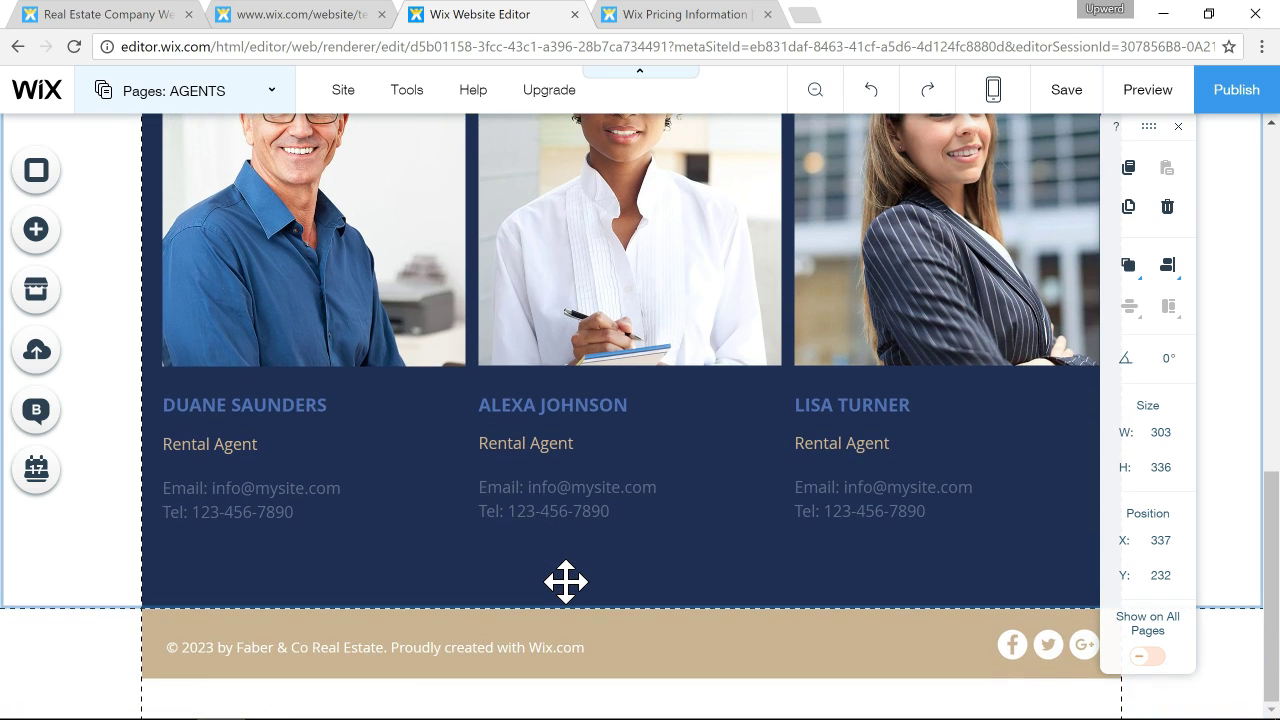
{"action": "scroll", "coordinate": [565, 581], "scroll_direction": "up", "scroll_amount": 3}
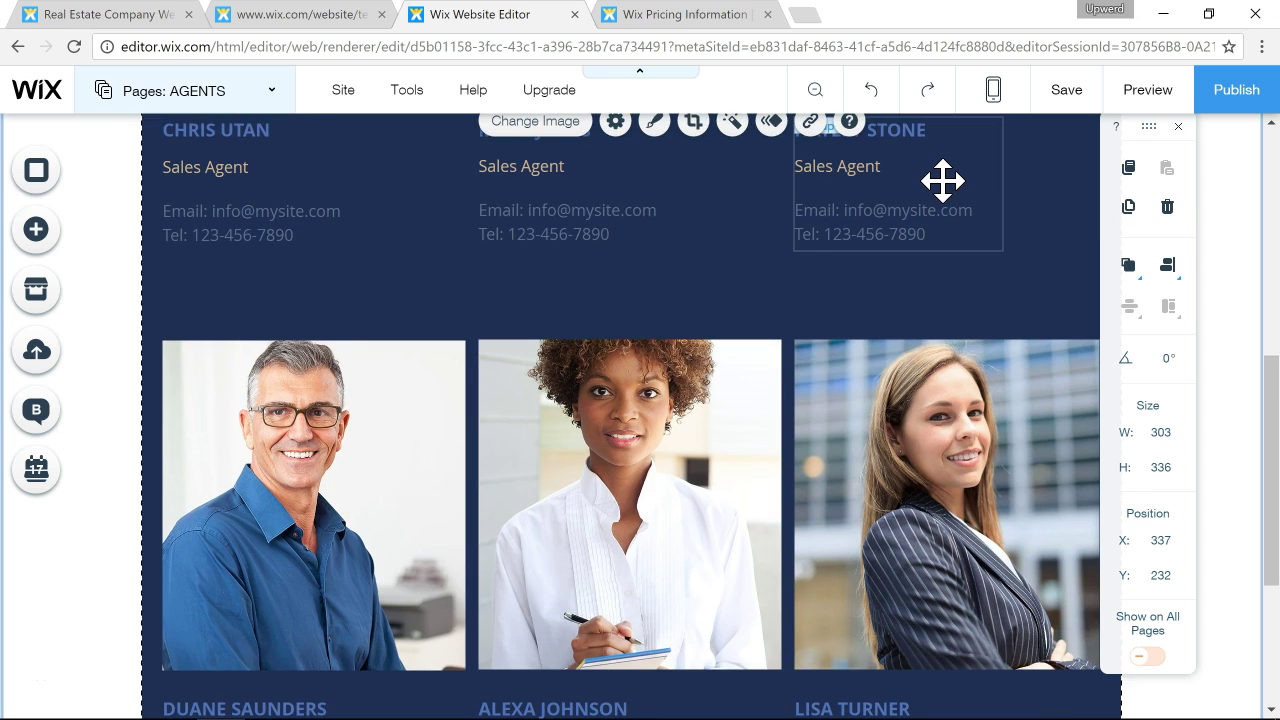
{"action": "scroll", "coordinate": [940, 180], "scroll_direction": "up", "scroll_amount": 1}
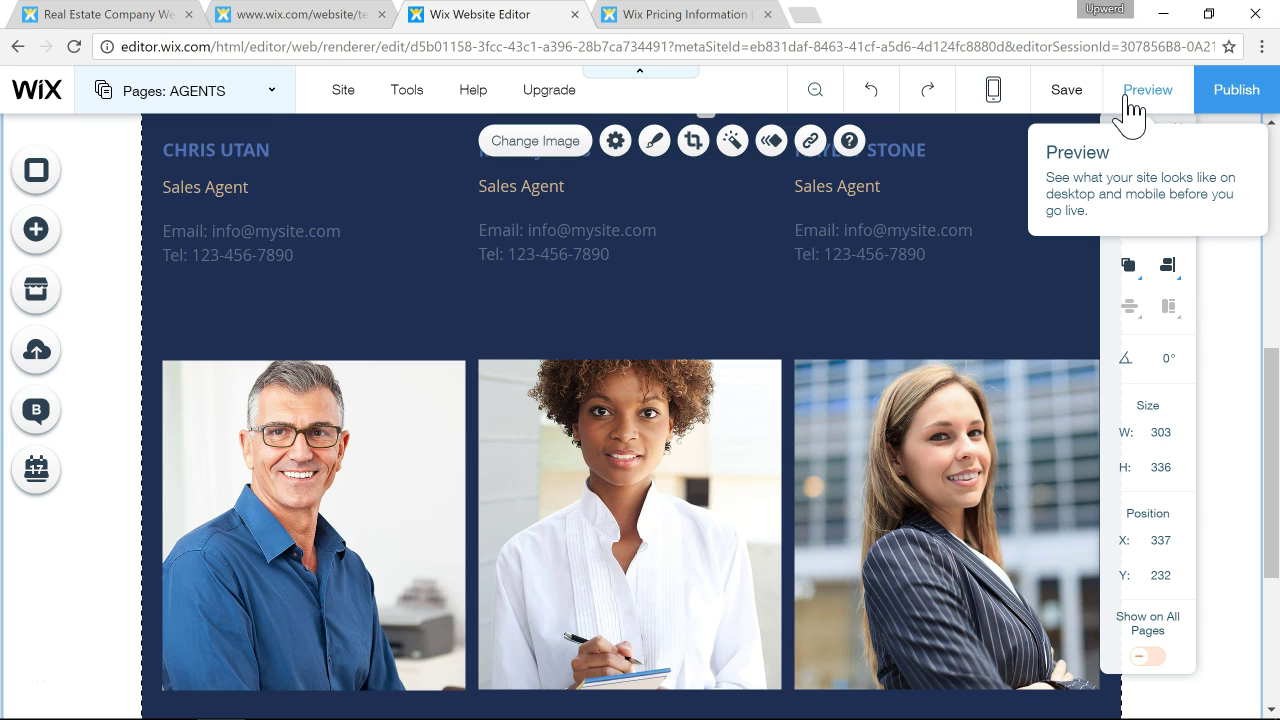
{"action": "left_click", "coordinate": [1133, 112]}
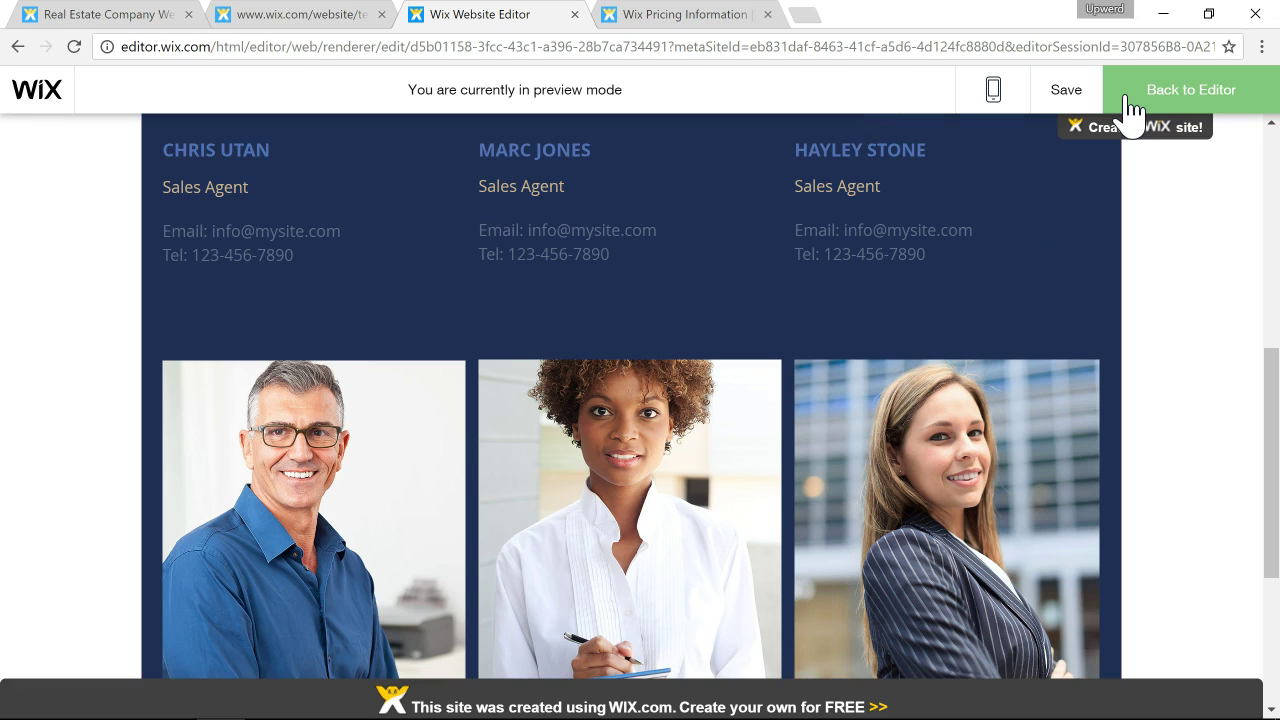
{"action": "scroll", "coordinate": [977, 377], "scroll_direction": "down", "scroll_amount": 2}
{"action": "scroll", "coordinate": [980, 378], "scroll_direction": "up", "scroll_amount": 6}
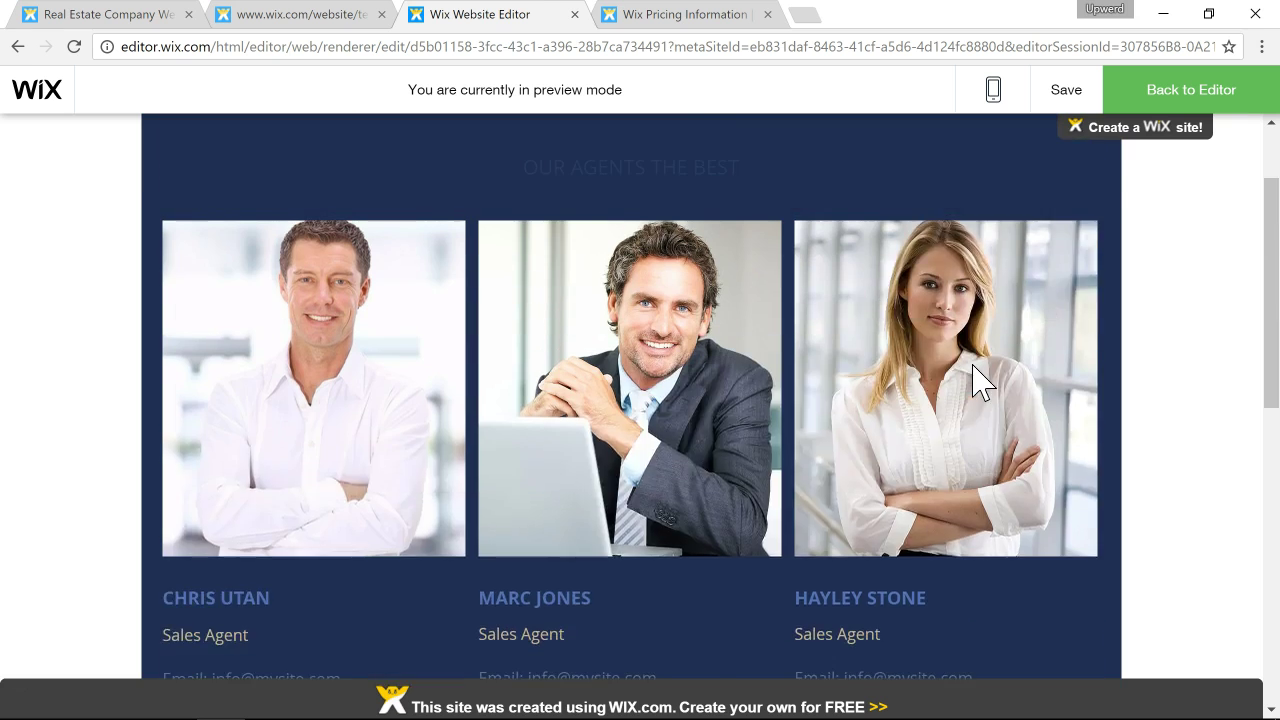
{"action": "scroll", "coordinate": [978, 378], "scroll_direction": "up", "scroll_amount": 2}
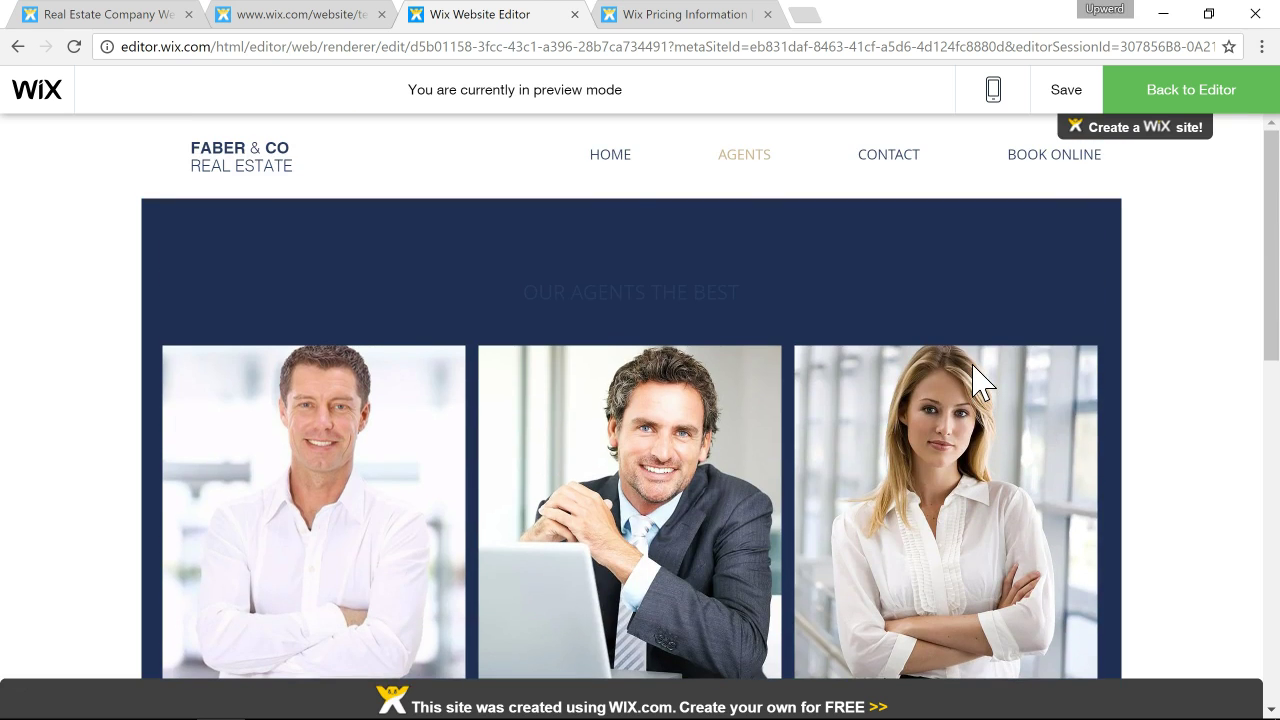
Preview the HOME page and look over its video, sale listings and the Newest Rental Properties section.
{"action": "left_click", "coordinate": [615, 155]}
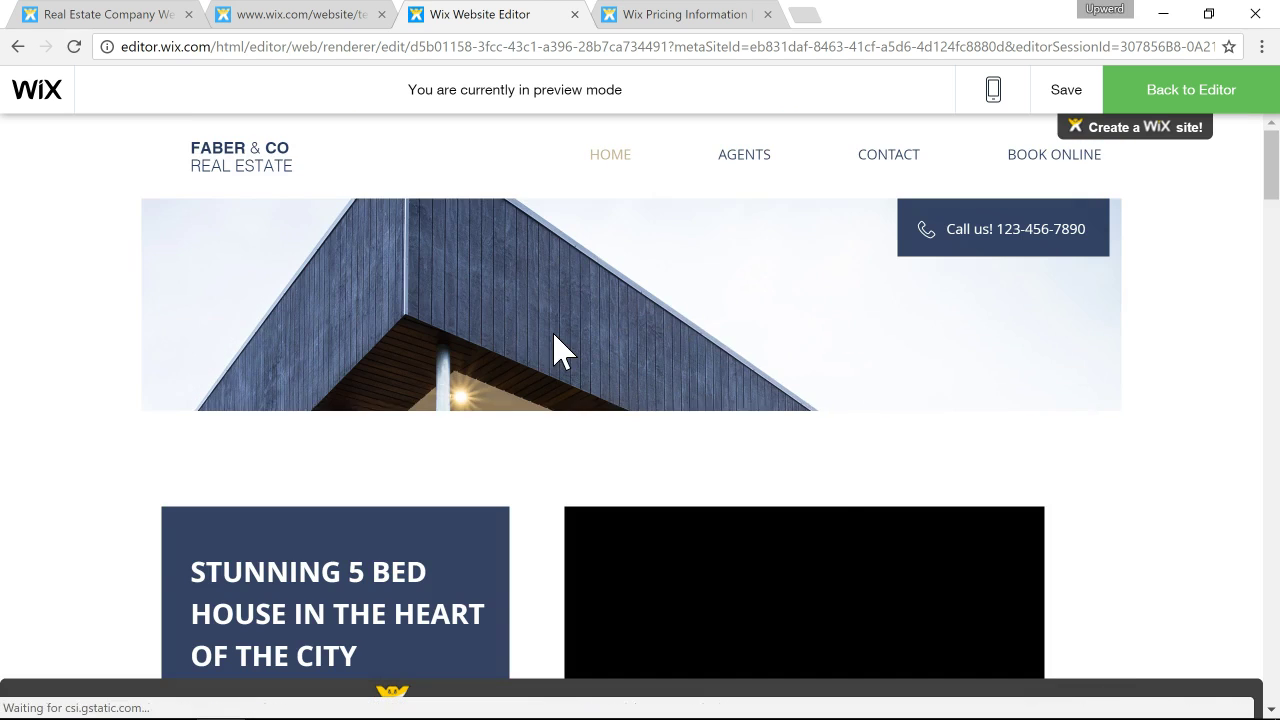
{"action": "scroll", "coordinate": [560, 350], "scroll_direction": "down", "scroll_amount": 6}
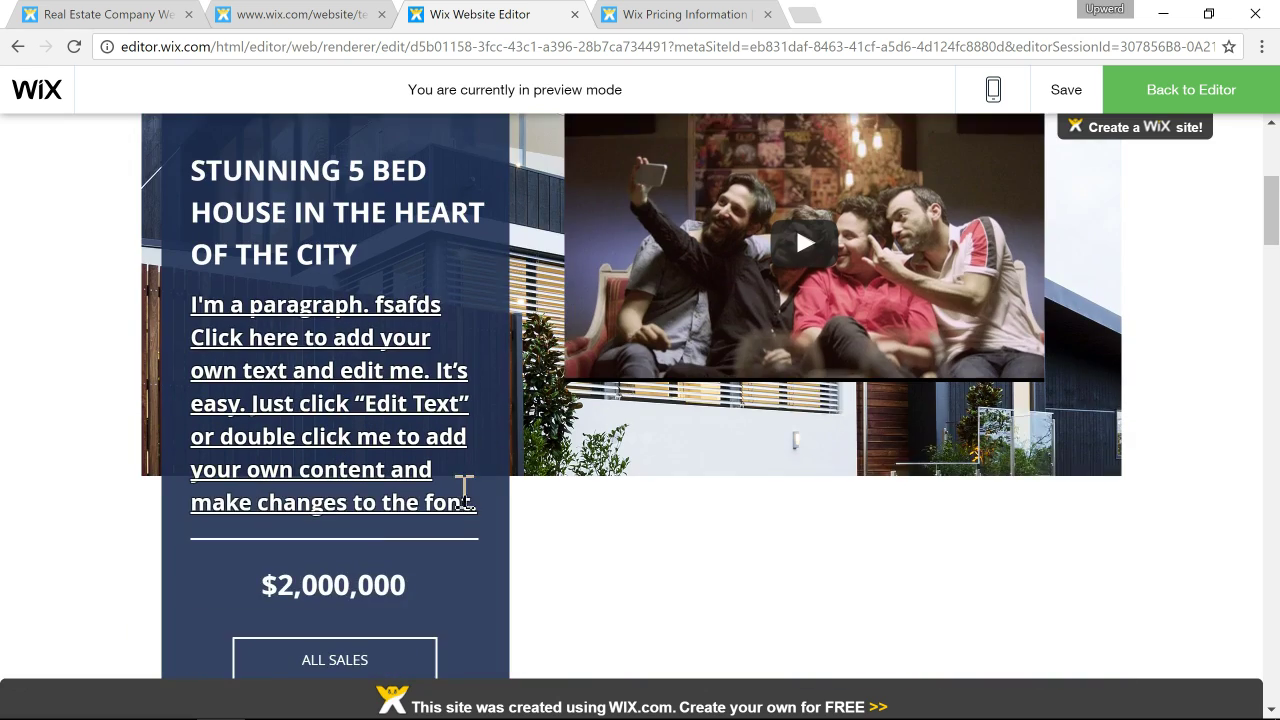
{"action": "scroll", "coordinate": [464, 490], "scroll_direction": "down", "scroll_amount": 10}
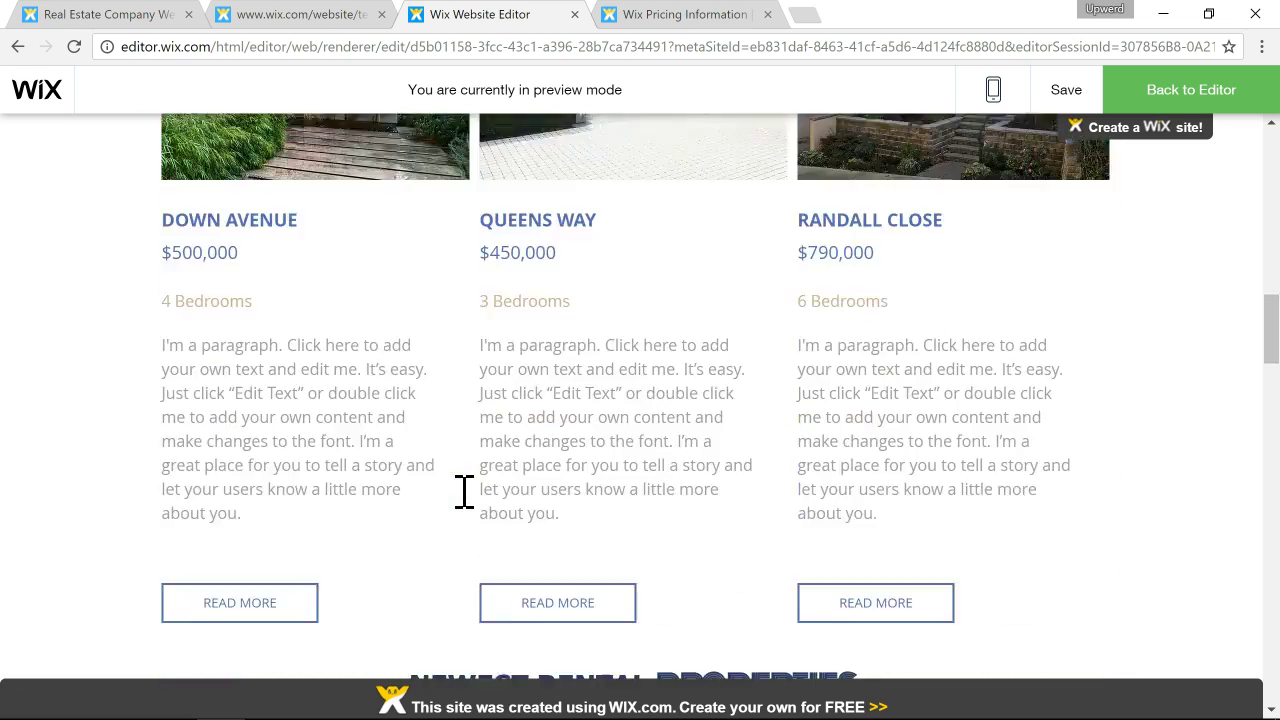
{"action": "scroll", "coordinate": [464, 490], "scroll_direction": "down", "scroll_amount": 4}
{"action": "scroll", "coordinate": [464, 490], "scroll_direction": "up", "scroll_amount": 13}
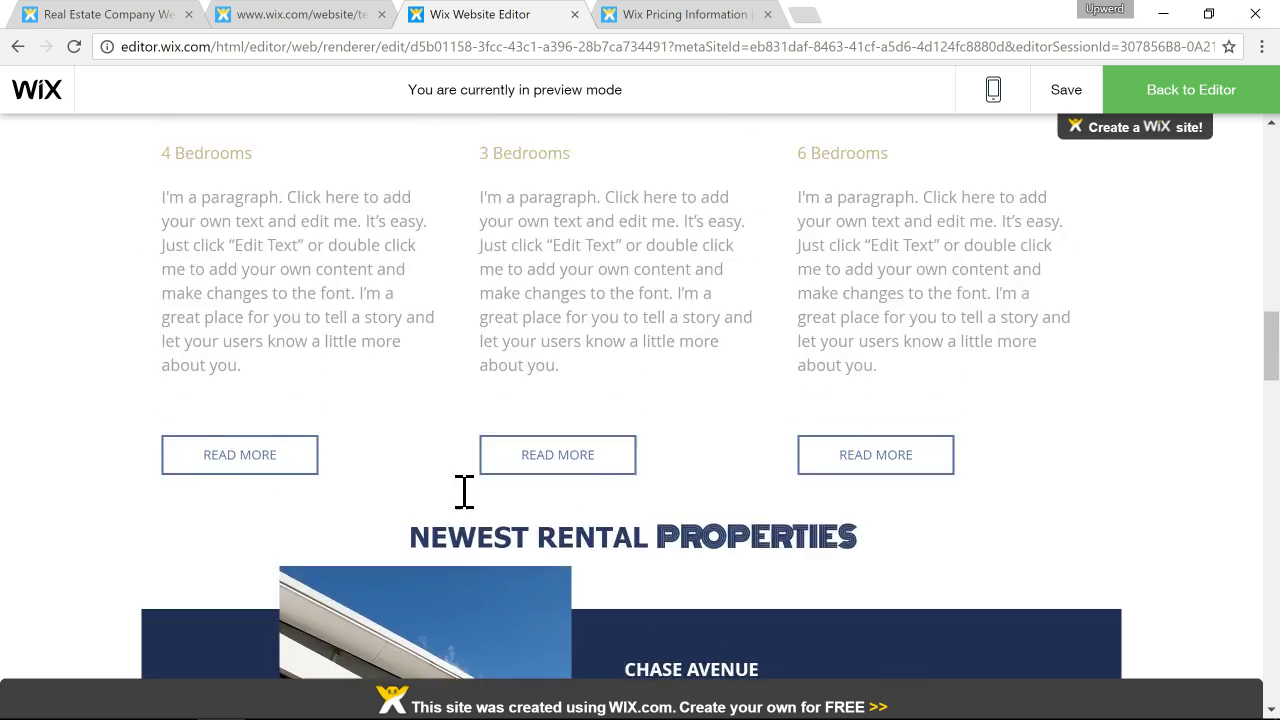
{"action": "scroll", "coordinate": [464, 490], "scroll_direction": "up", "scroll_amount": 7}
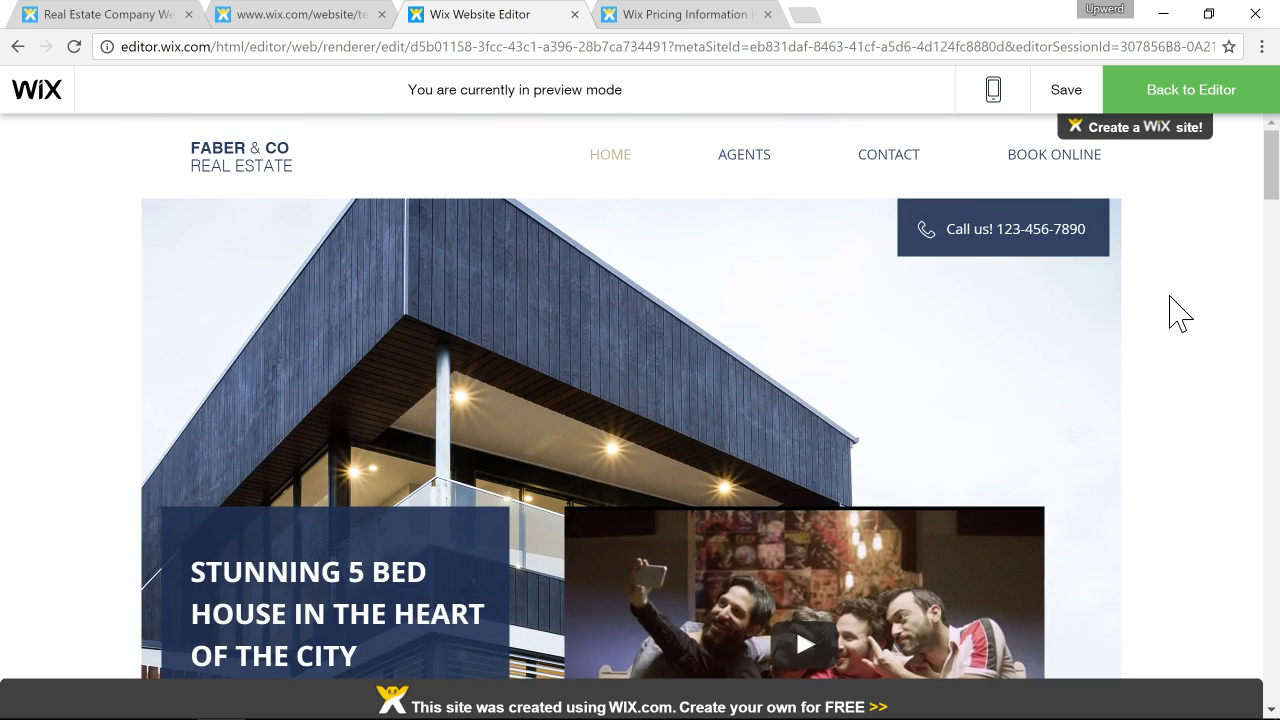
Return to the editor, publish the site and view it live.
{"action": "left_click", "coordinate": [1166, 96]}
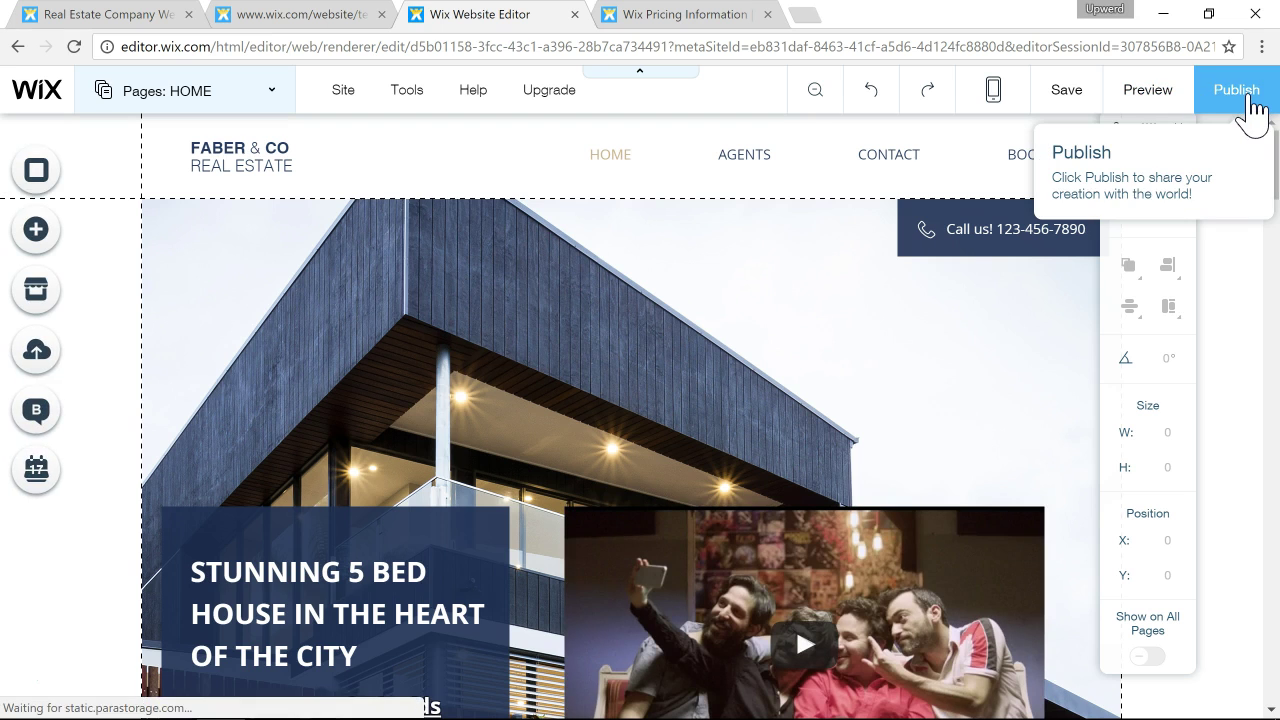
{"action": "left_click", "coordinate": [1251, 104]}
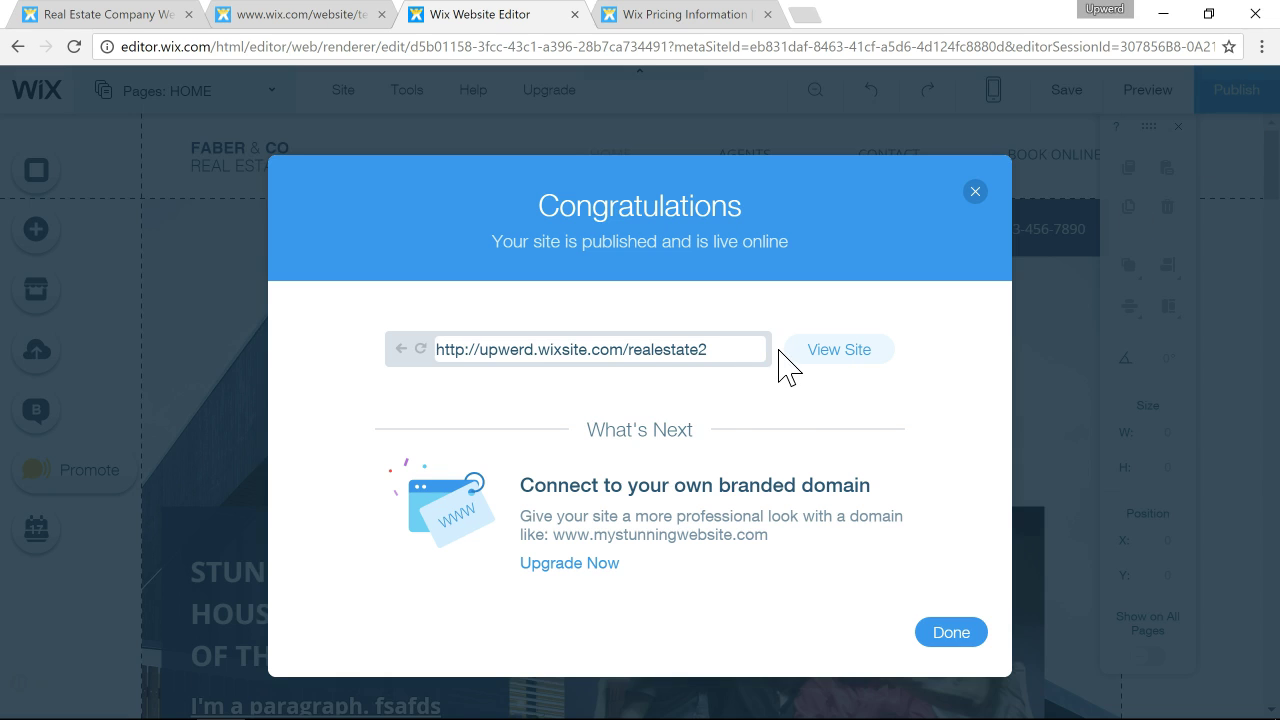
{"action": "left_click", "coordinate": [840, 352]}
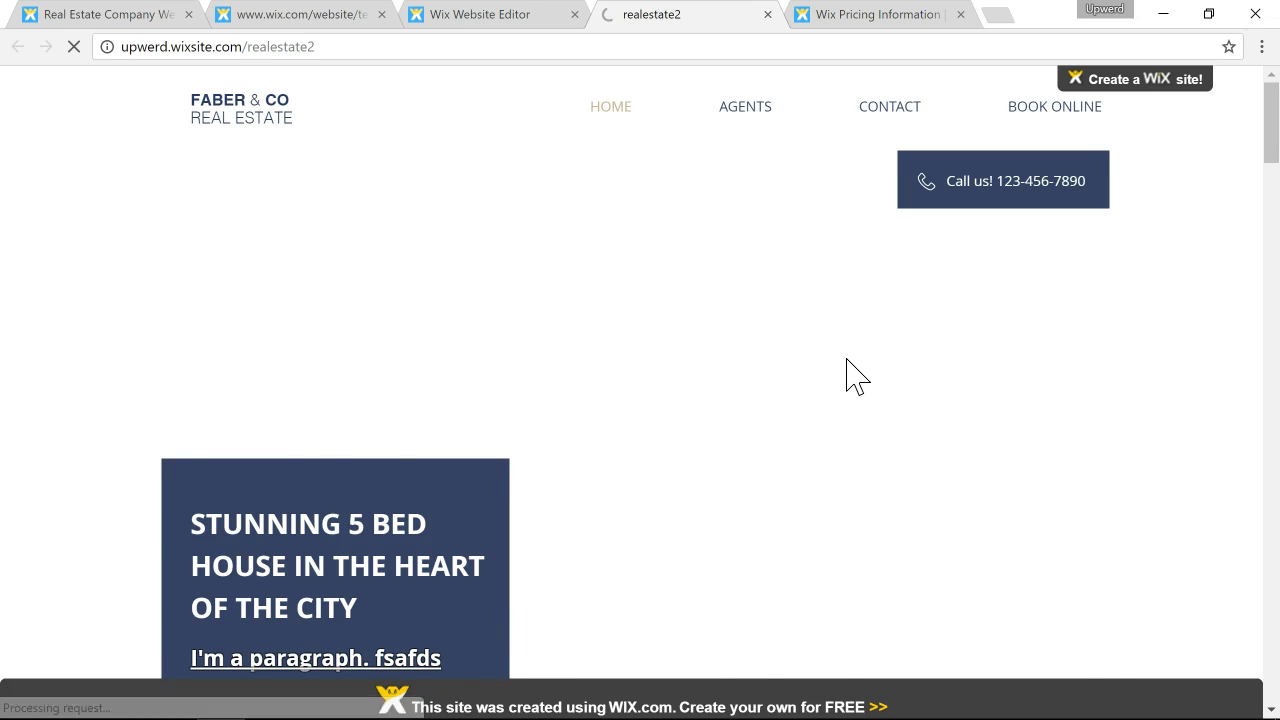
Examine the published home page from the video through the listings to the client testimonials, and the Wix ad banner.
{"action": "scroll", "coordinate": [847, 375], "scroll_direction": "down", "scroll_amount": 4}
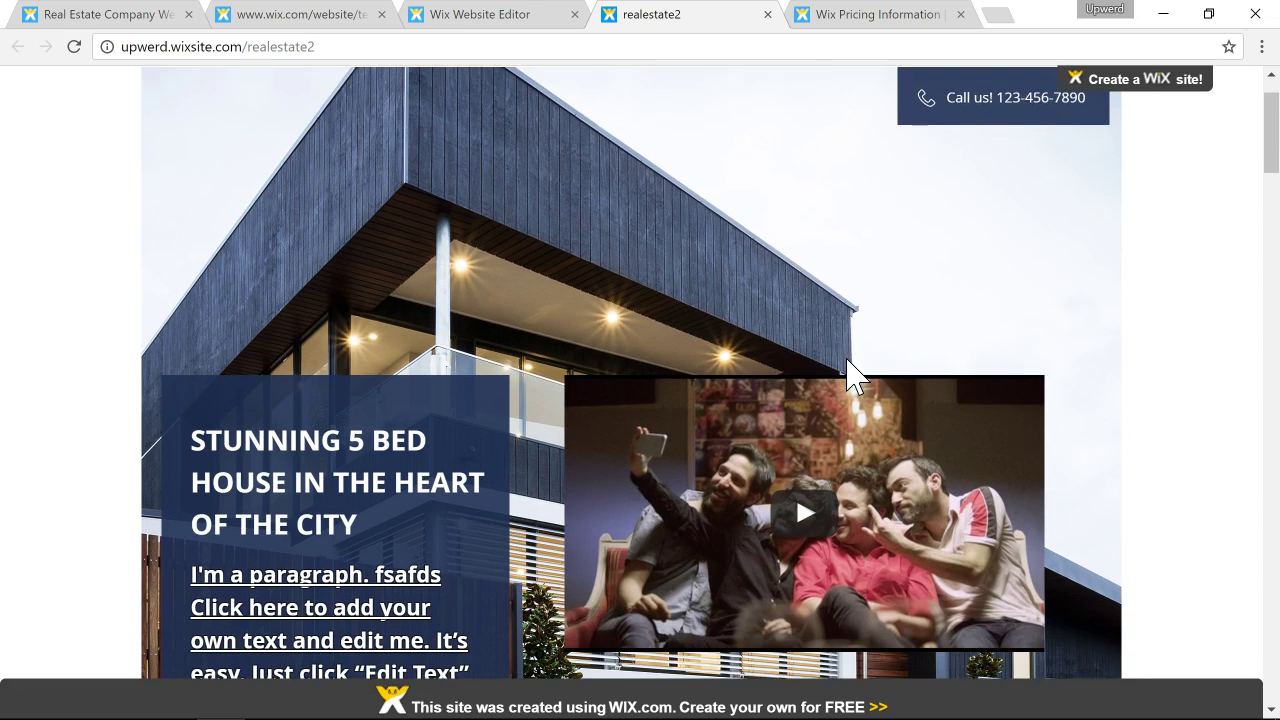
{"action": "scroll", "coordinate": [847, 372], "scroll_direction": "down", "scroll_amount": 7}
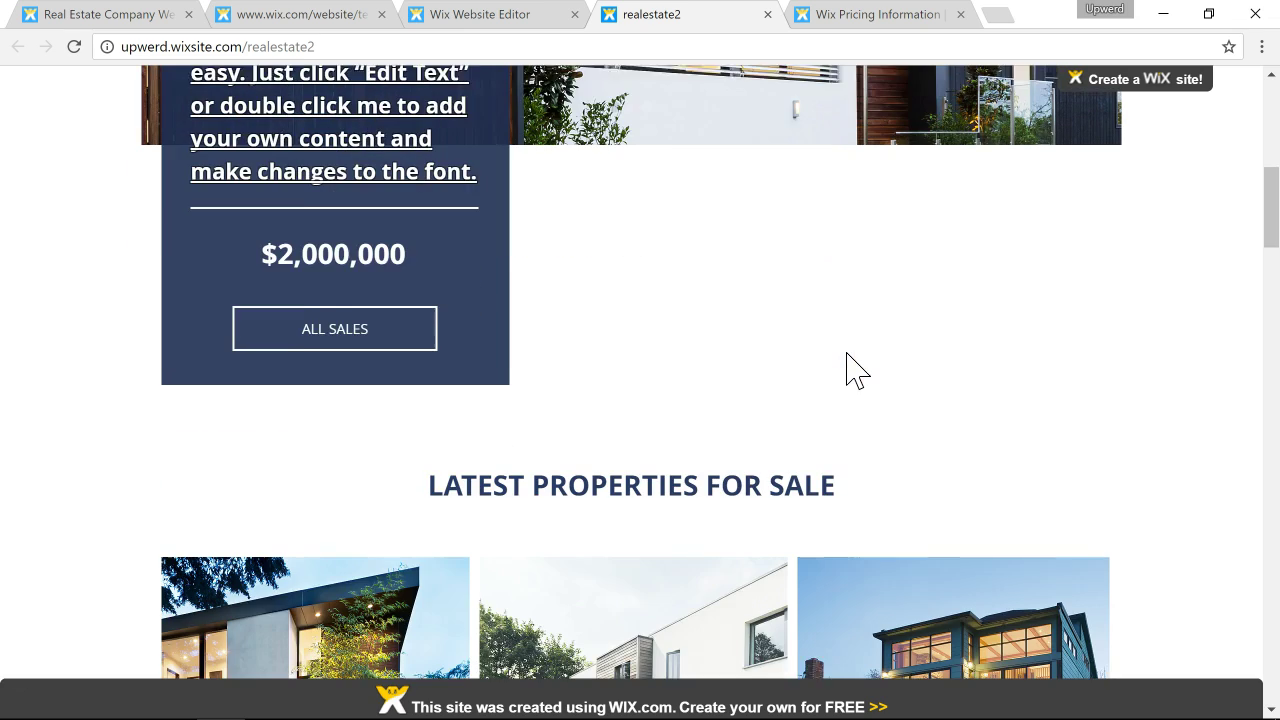
{"action": "scroll", "coordinate": [847, 372], "scroll_direction": "down", "scroll_amount": 7}
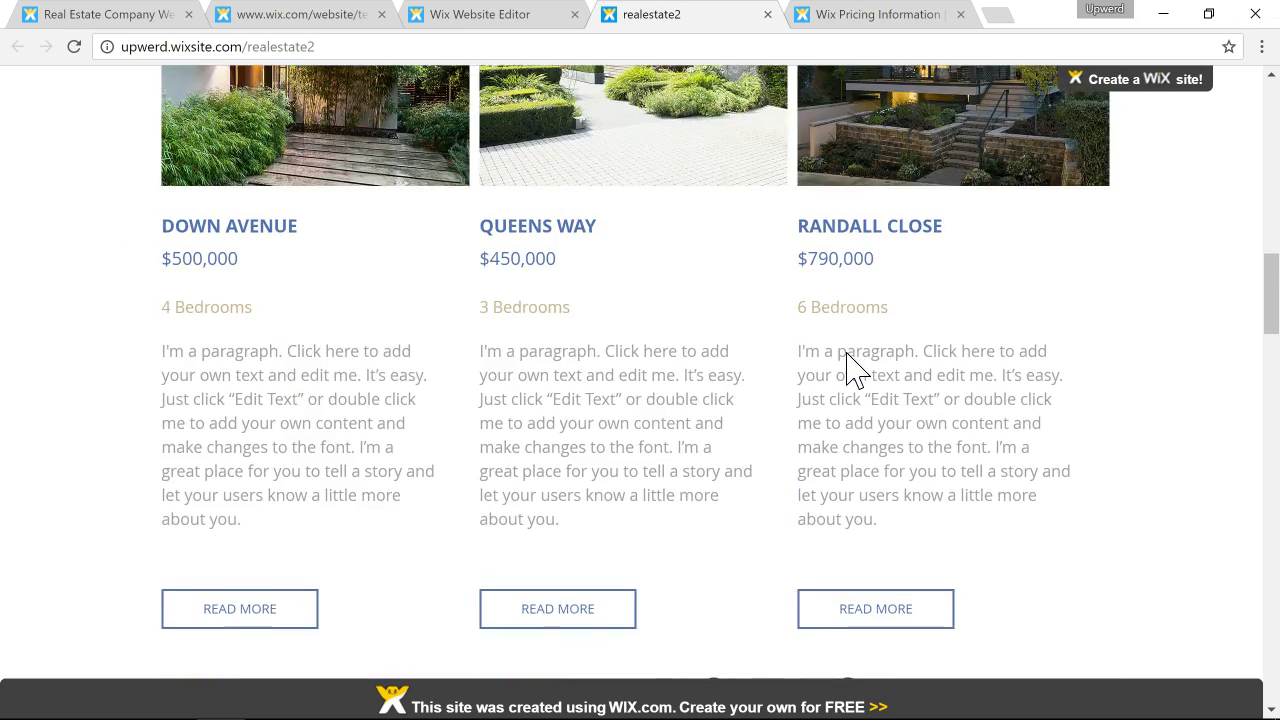
{"action": "scroll", "coordinate": [847, 372], "scroll_direction": "down", "scroll_amount": 10}
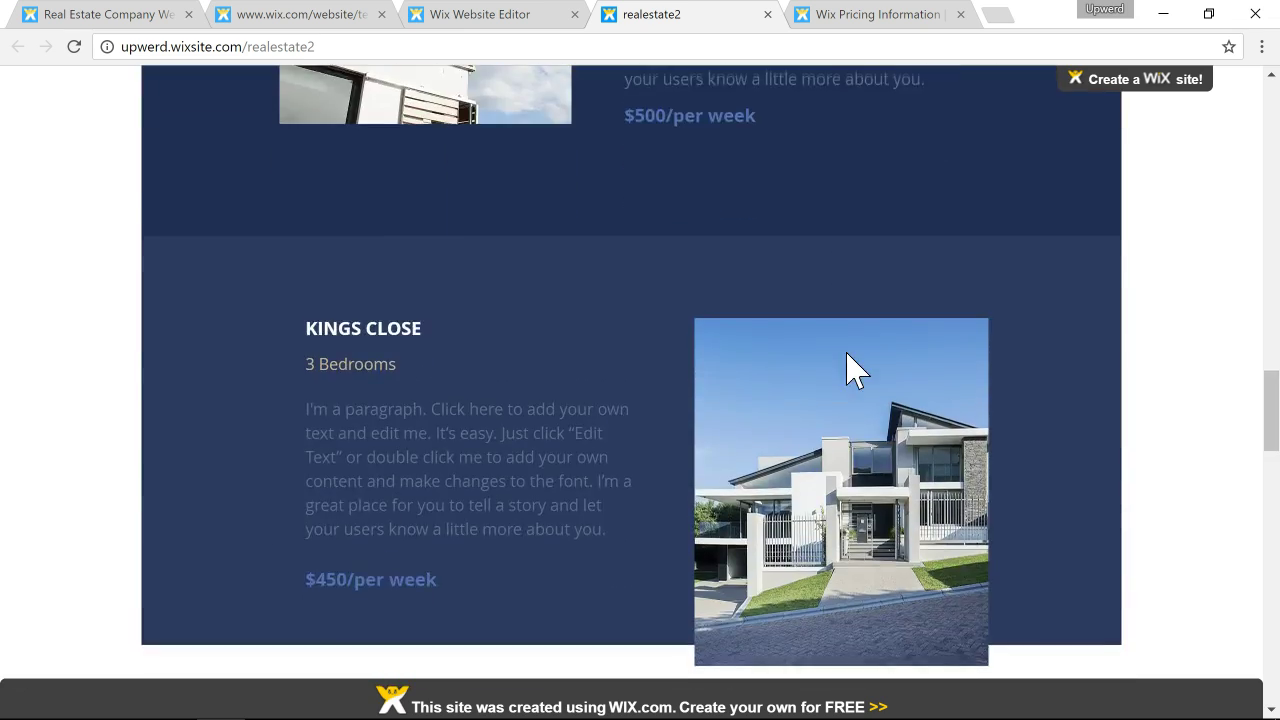
{"action": "scroll", "coordinate": [850, 368], "scroll_direction": "down", "scroll_amount": 2}
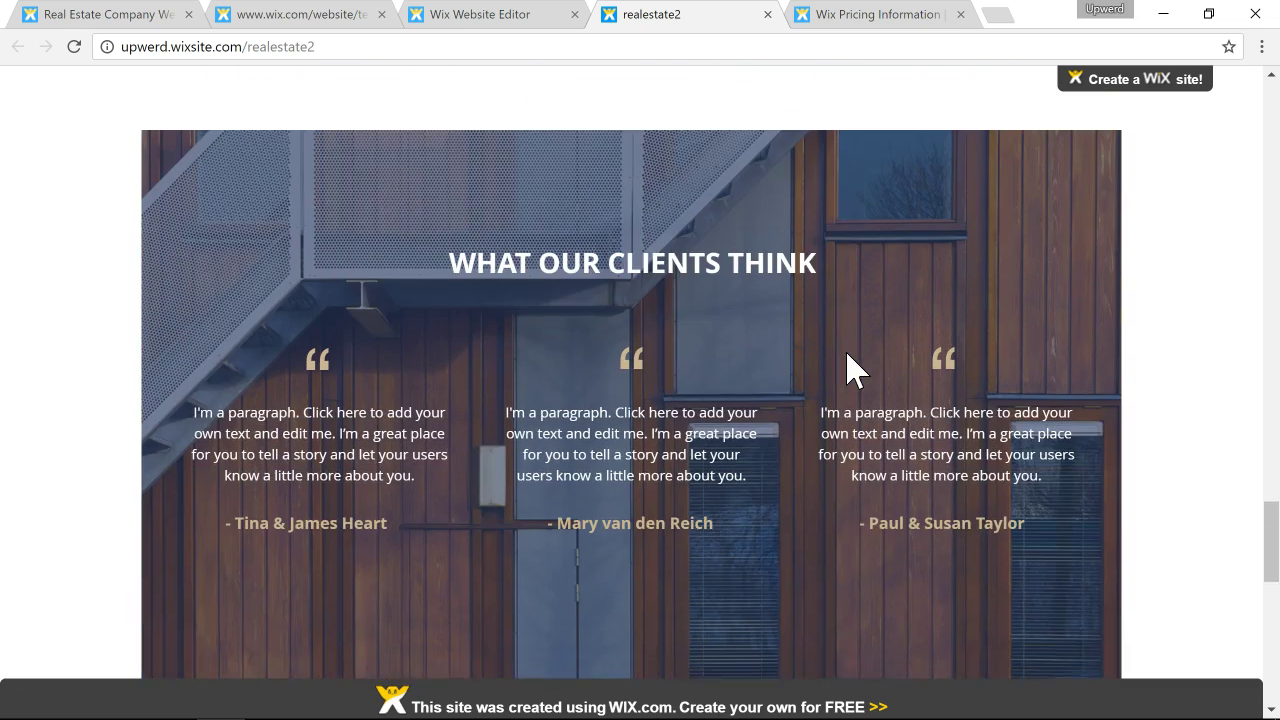
{"action": "scroll", "coordinate": [855, 365], "scroll_direction": "up", "scroll_amount": 12}
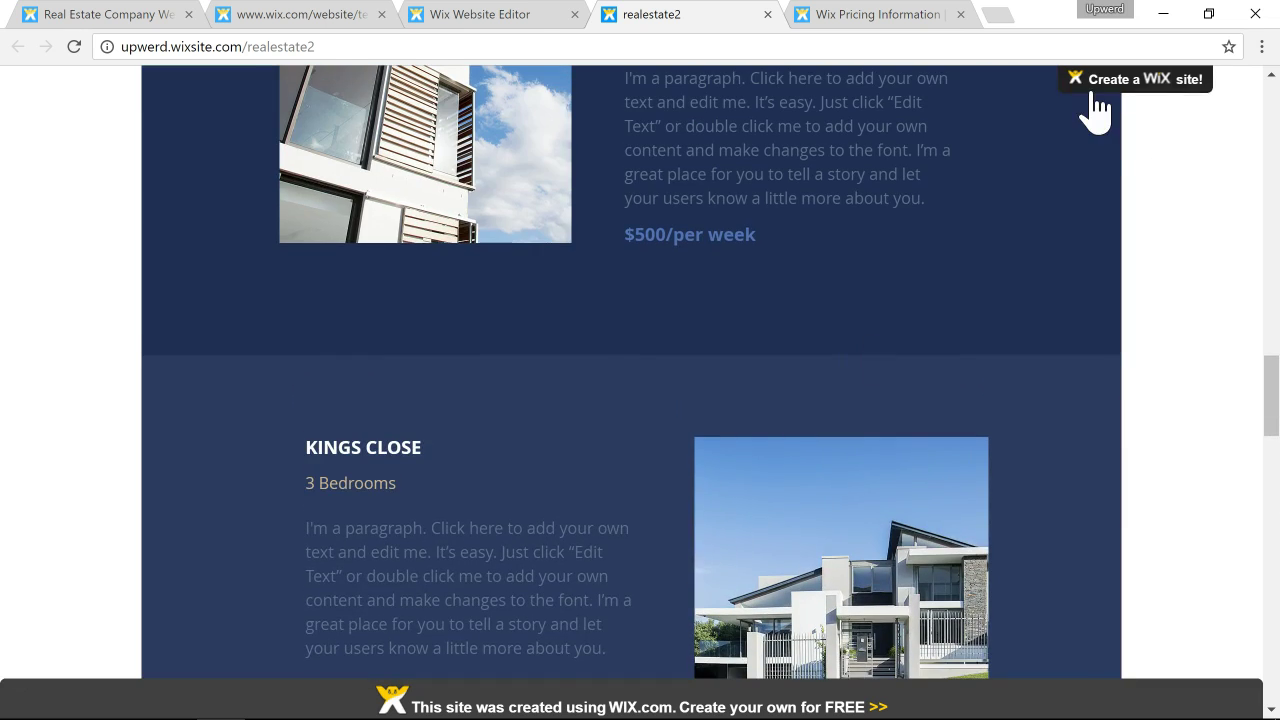
{"action": "mouse_move", "coordinate": [1065, 112]}
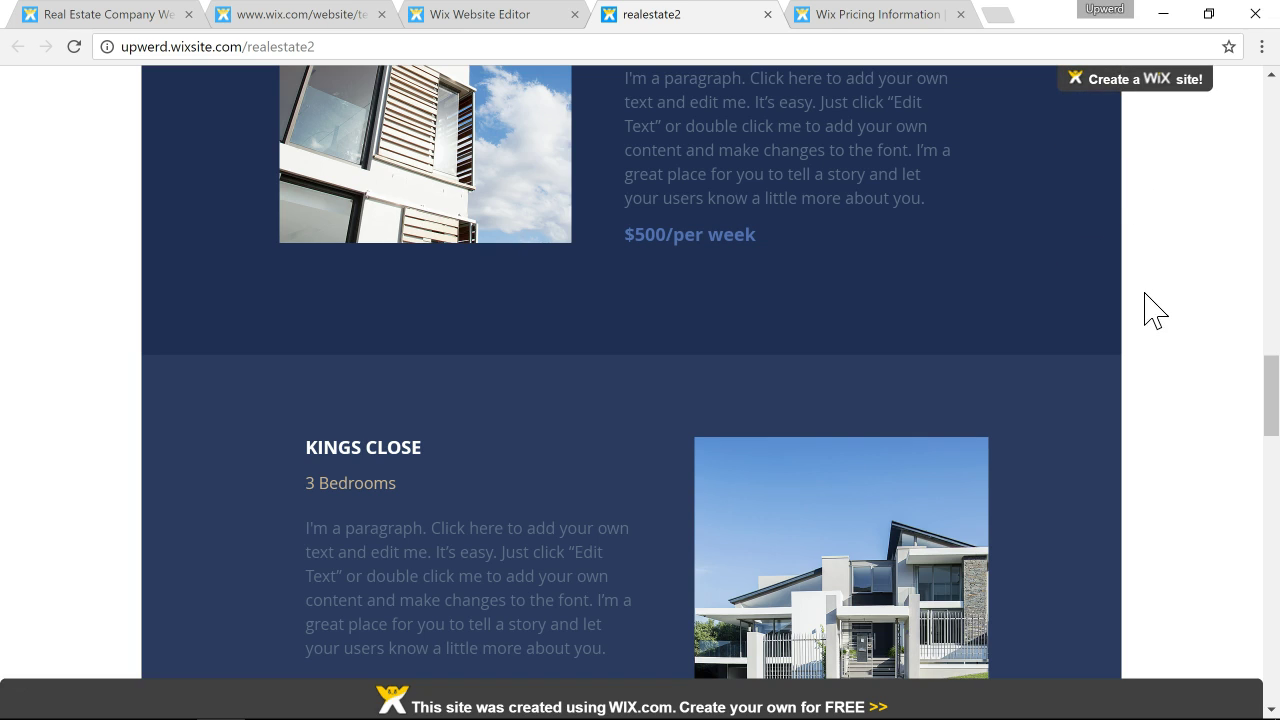
{"action": "scroll", "coordinate": [1150, 310], "scroll_direction": "down", "scroll_amount": 3}
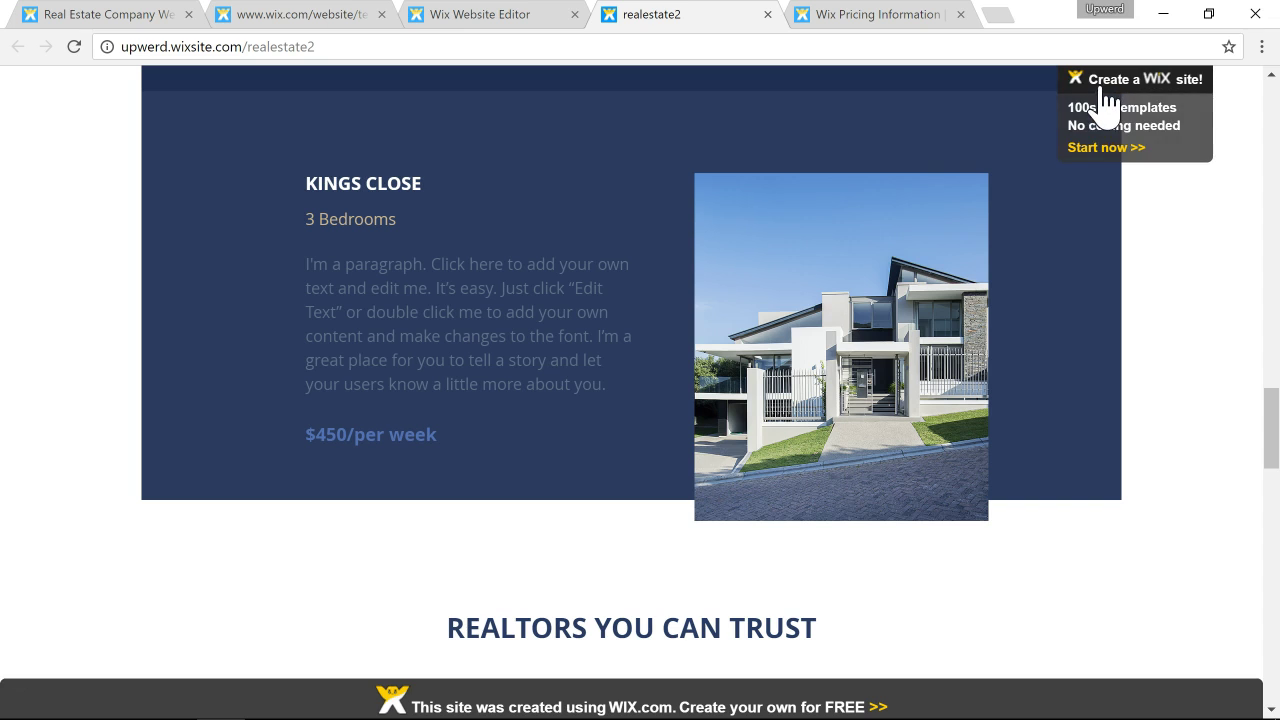
Select the published site's web address and go back to the start of its home page.
{"action": "left_click", "coordinate": [206, 46]}
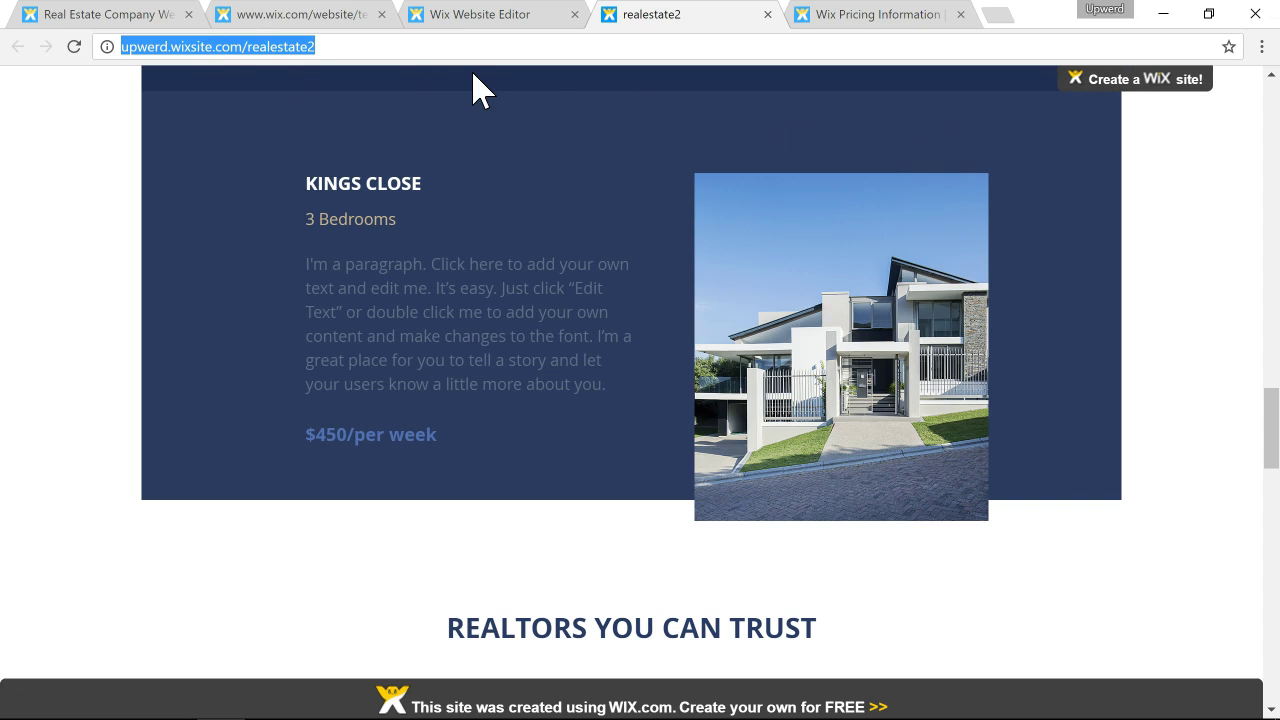
{"action": "scroll", "coordinate": [478, 90], "scroll_direction": "up", "scroll_amount": 12}
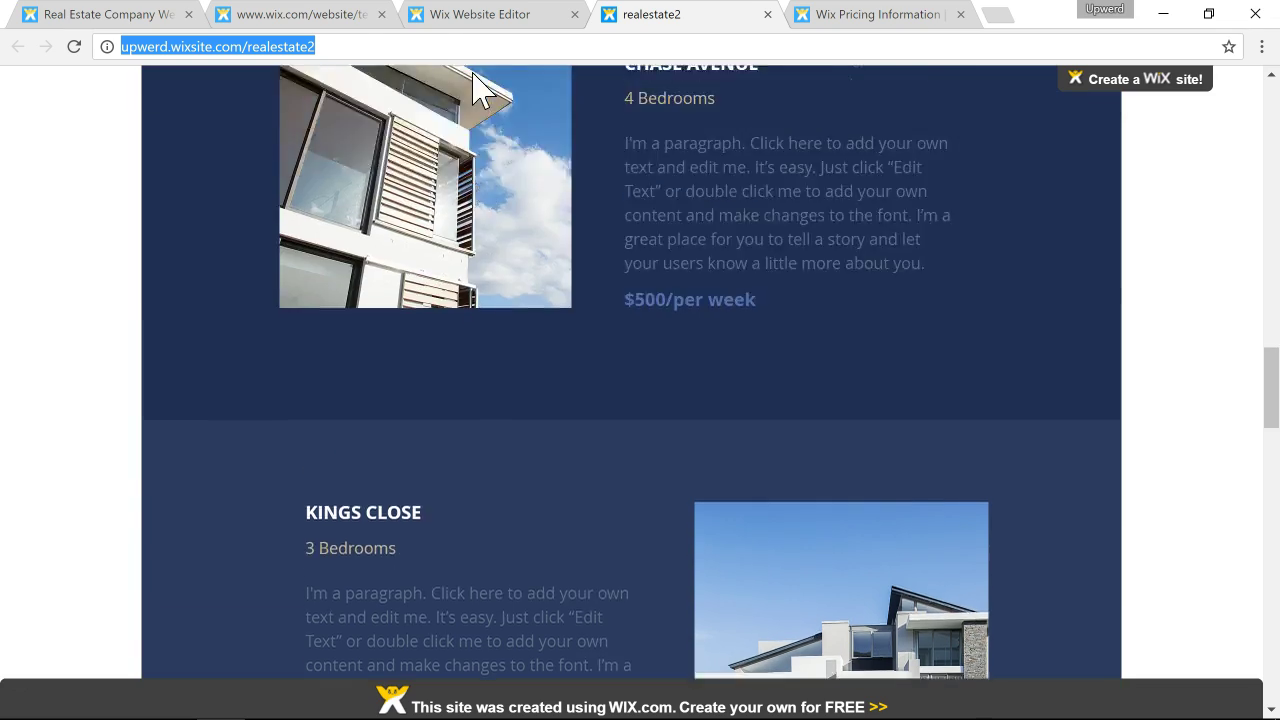
{"action": "scroll", "coordinate": [478, 90], "scroll_direction": "up", "scroll_amount": 8}
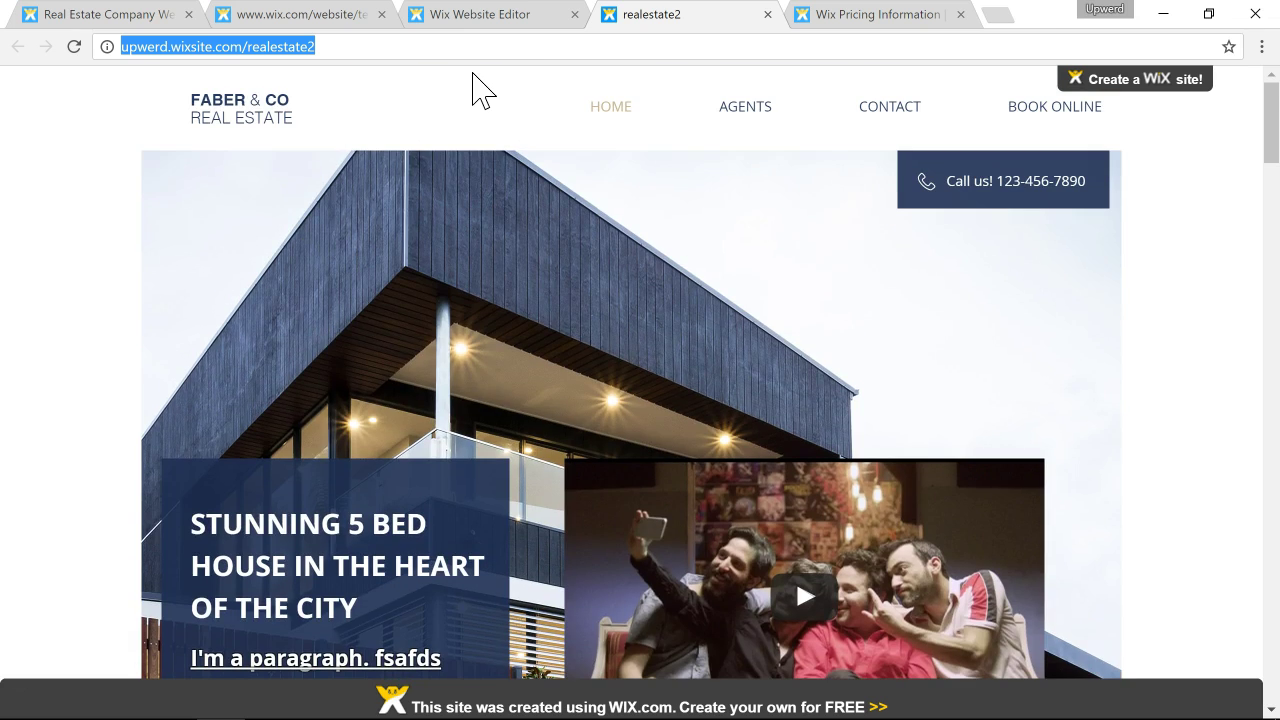